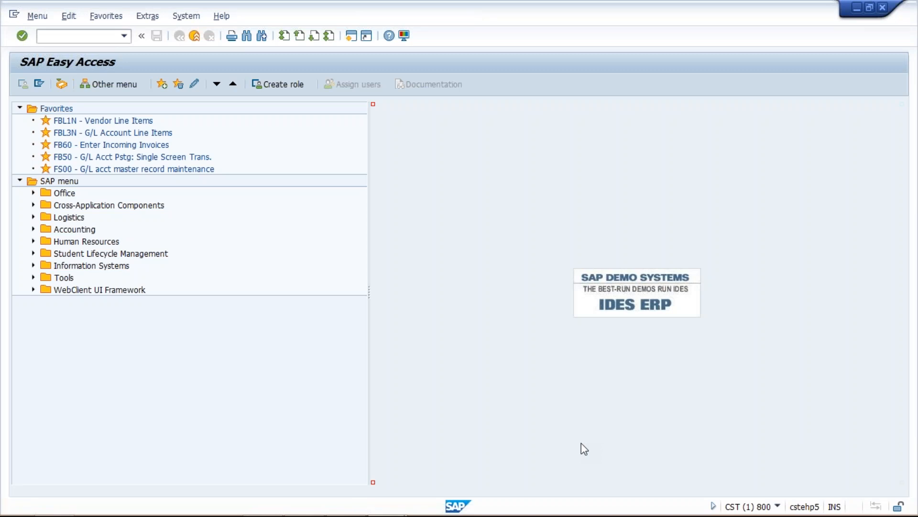
Switch to the Document Posting presentation in PowerPoint and show slide 2, listing the G/L account posting transactions.
{"action": "mouse_move", "coordinate": [383, 512]}
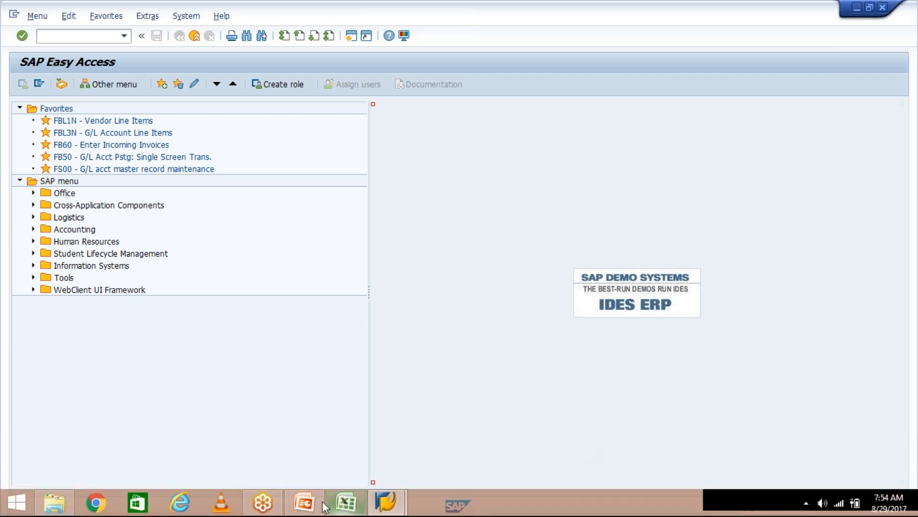
{"action": "left_click", "coordinate": [309, 512]}
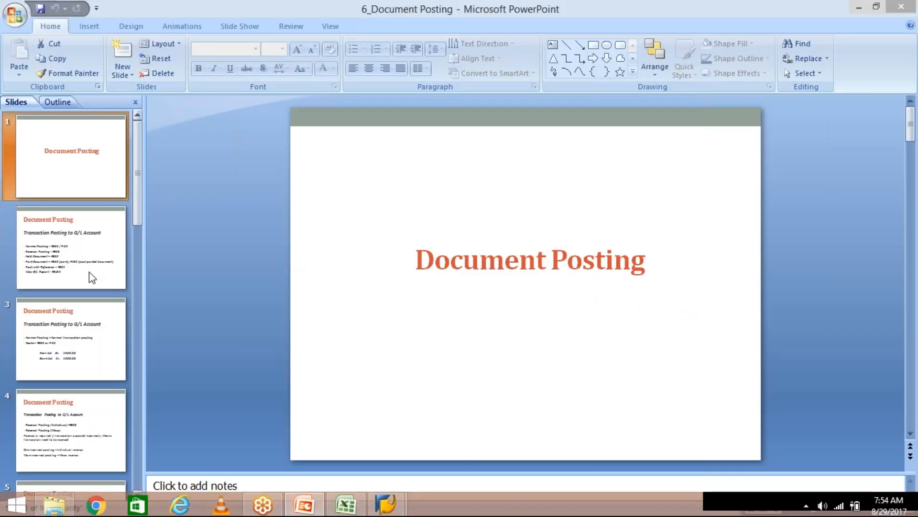
{"action": "left_click", "coordinate": [92, 278]}
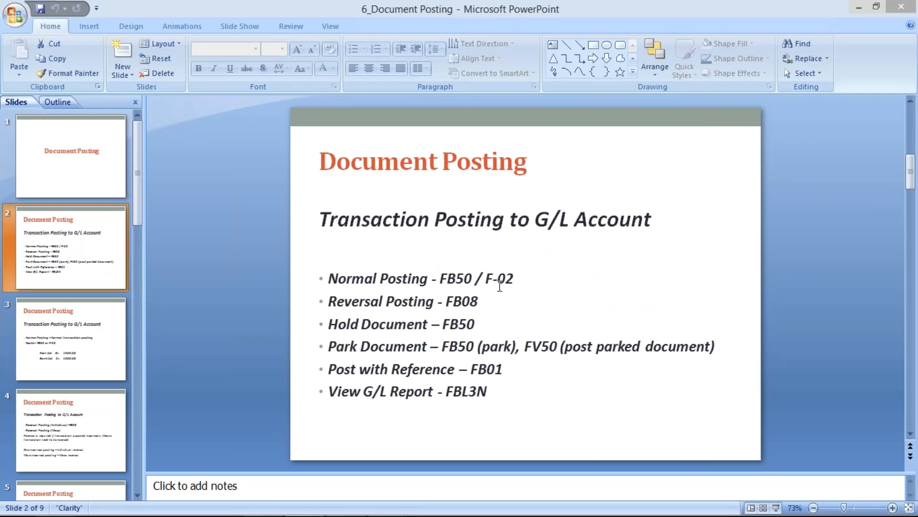
Switch back to the SAP Easy Access session and start transaction FB50 to enter a G/L account document.
{"action": "mouse_move", "coordinate": [405, 514]}
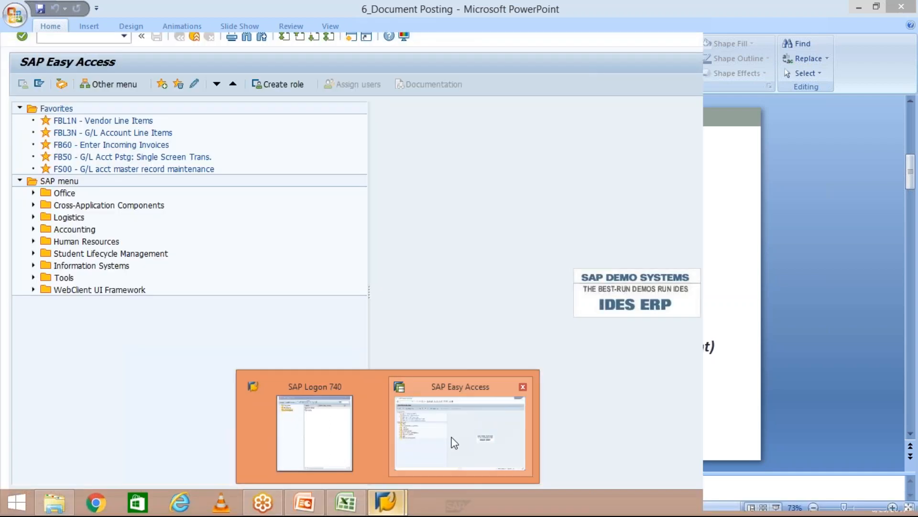
{"action": "left_click", "coordinate": [454, 441]}
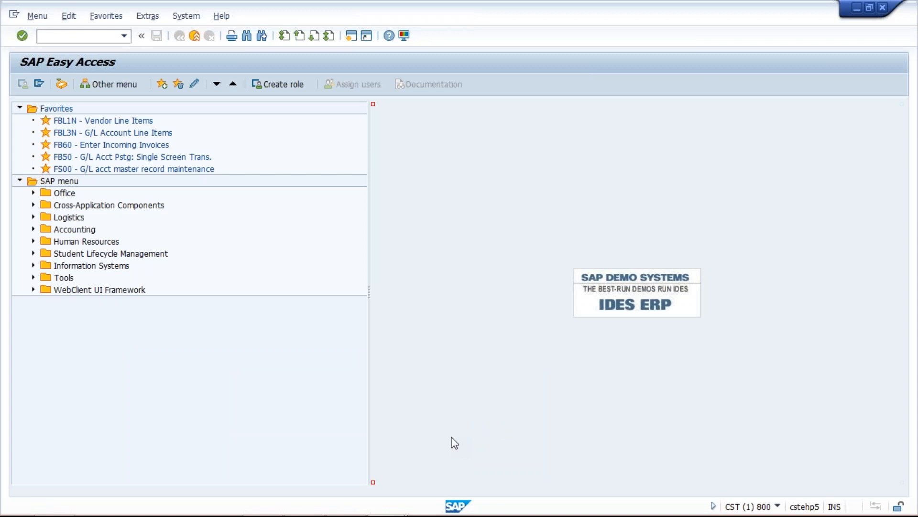
{"action": "left_click", "coordinate": [124, 40]}
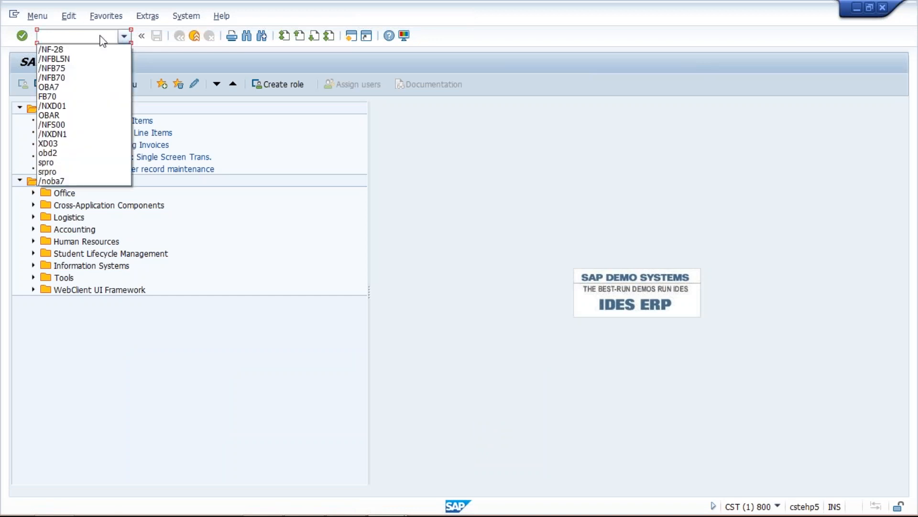
{"action": "key", "text": "Escape"}
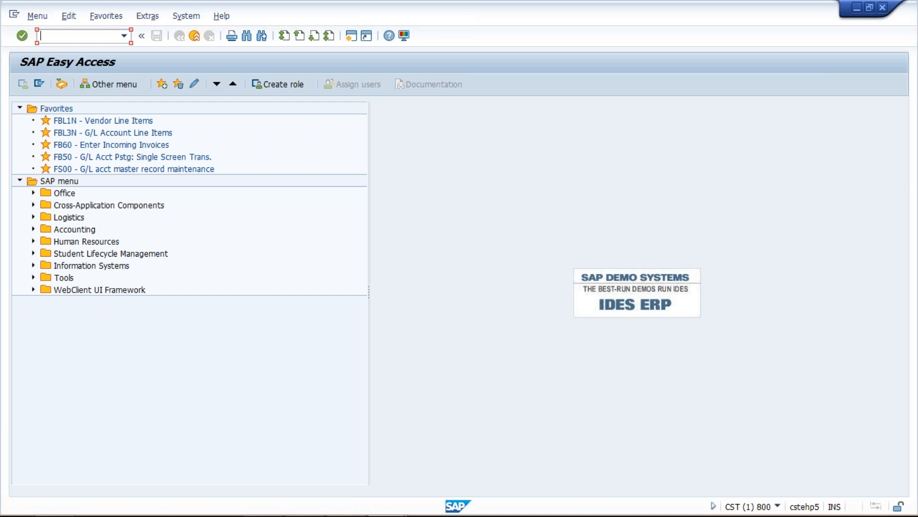
{"action": "type", "text": "f"}
{"action": "key", "text": "BackSpace"}
{"action": "type", "text": "FB50"}
{"action": "key", "text": "Return"}
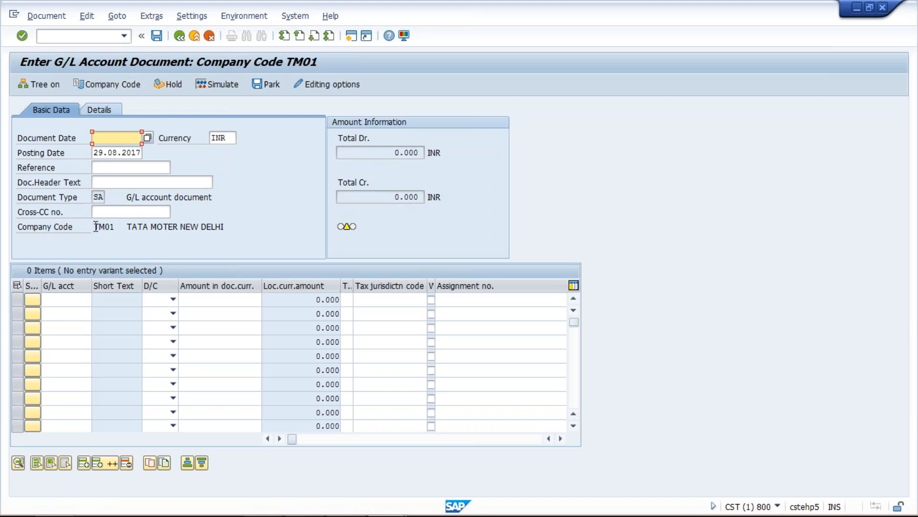
Change the company code for the G/L document to TM10.
{"action": "left_click", "coordinate": [120, 87]}
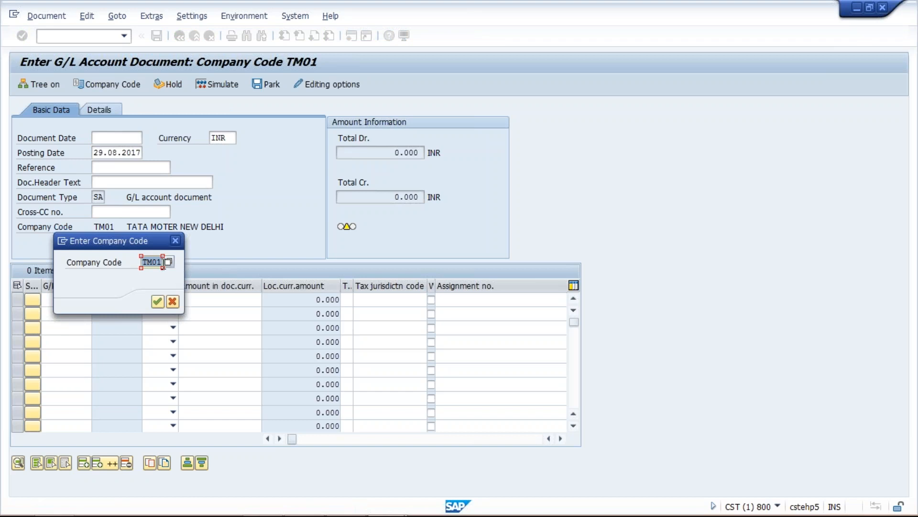
{"action": "left_click", "coordinate": [159, 262]}
{"action": "key", "text": "BackSpace"}
{"action": "key", "text": "BackSpace"}
{"action": "type", "text": "10"}
{"action": "key", "text": "Return"}
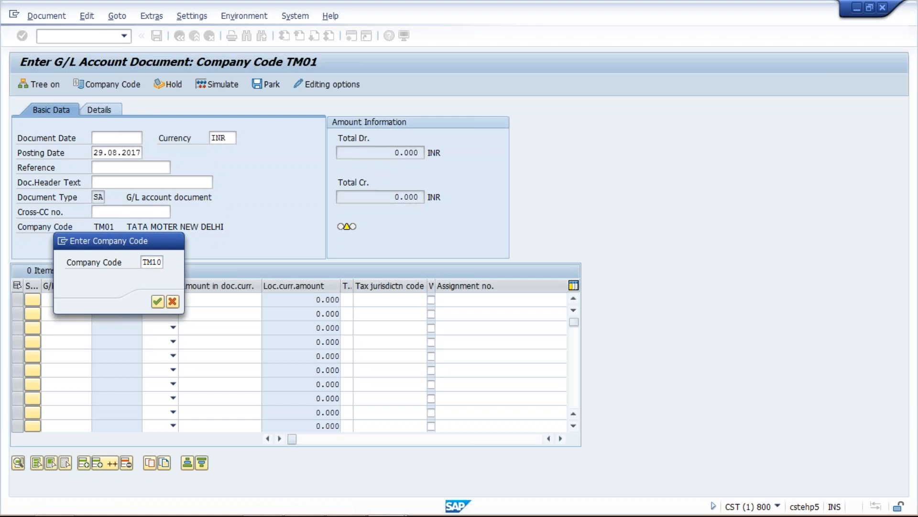
Set the document date to 29.08.2017 and enter TEST as the document header text.
{"action": "type", "text": "29.08.2017"}
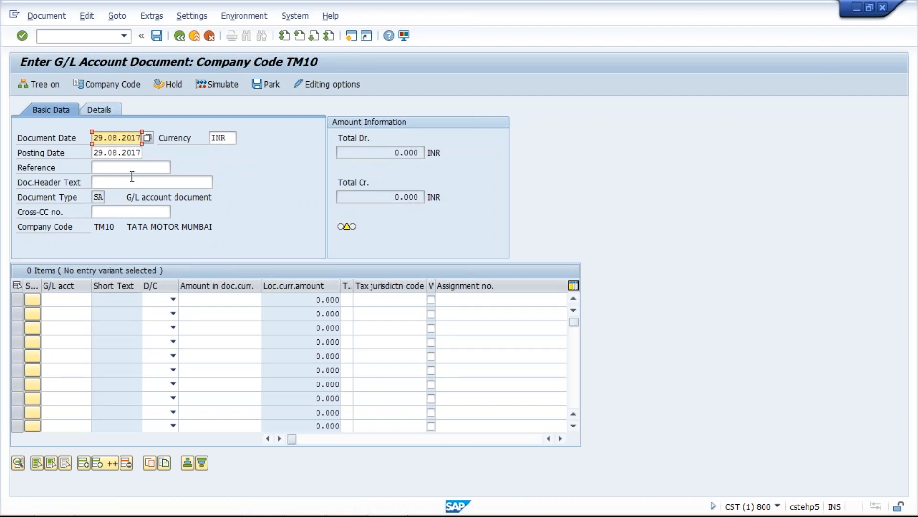
{"action": "left_click", "coordinate": [114, 182]}
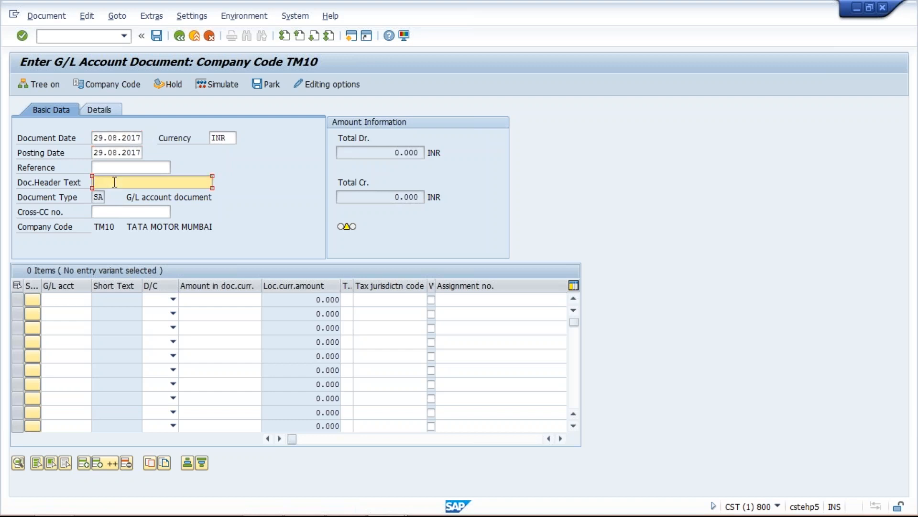
{"action": "key", "text": "space"}
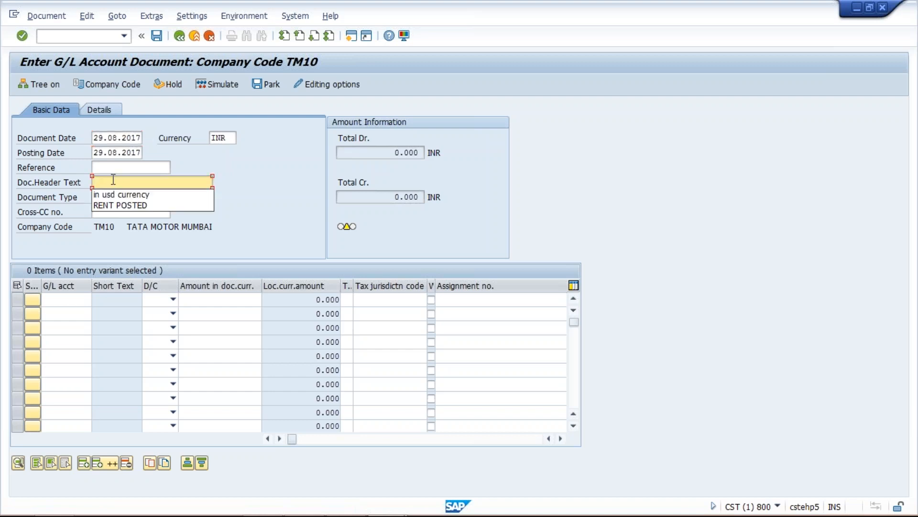
{"action": "key", "text": "BackSpace"}
{"action": "type", "text": "T"}
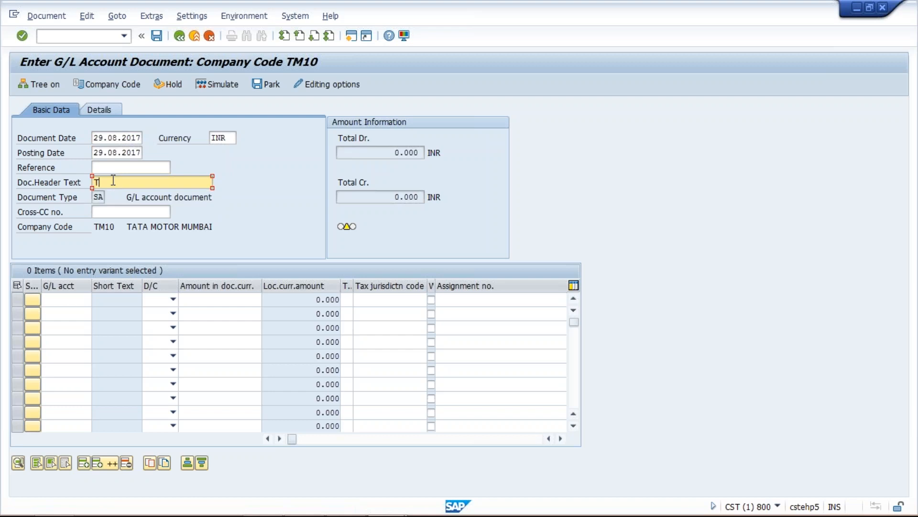
{"action": "type", "text": "EST"}
Enter the first line item as a debit of 200 to G/L account 4000.
{"action": "left_click", "coordinate": [75, 304]}
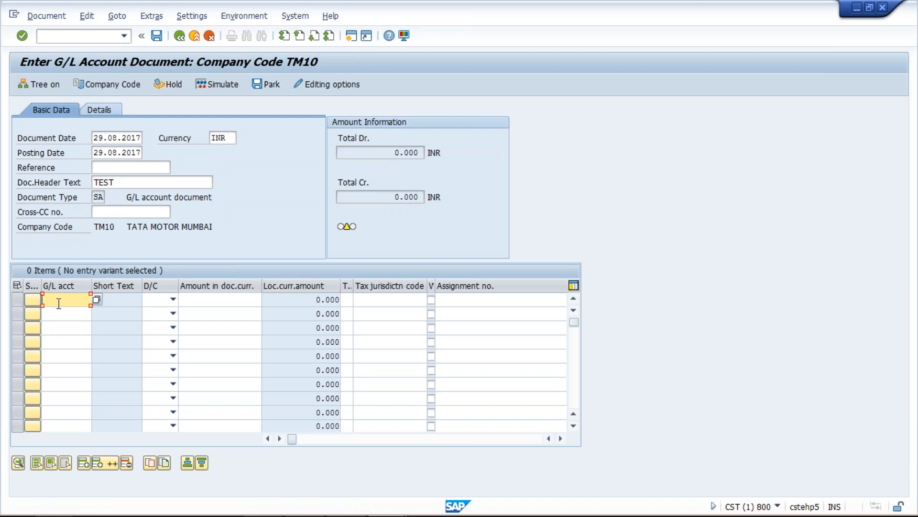
{"action": "type", "text": "4000"}
{"action": "left_click", "coordinate": [173, 300]}
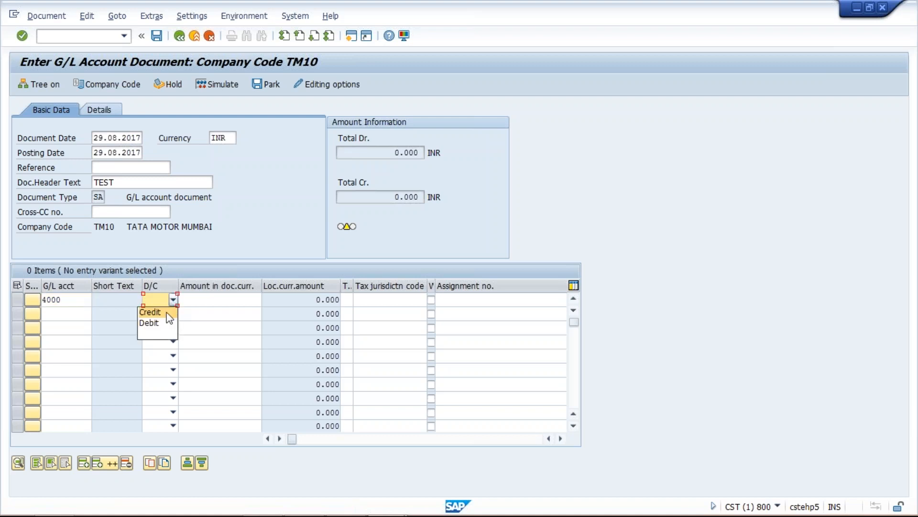
{"action": "left_click", "coordinate": [163, 323]}
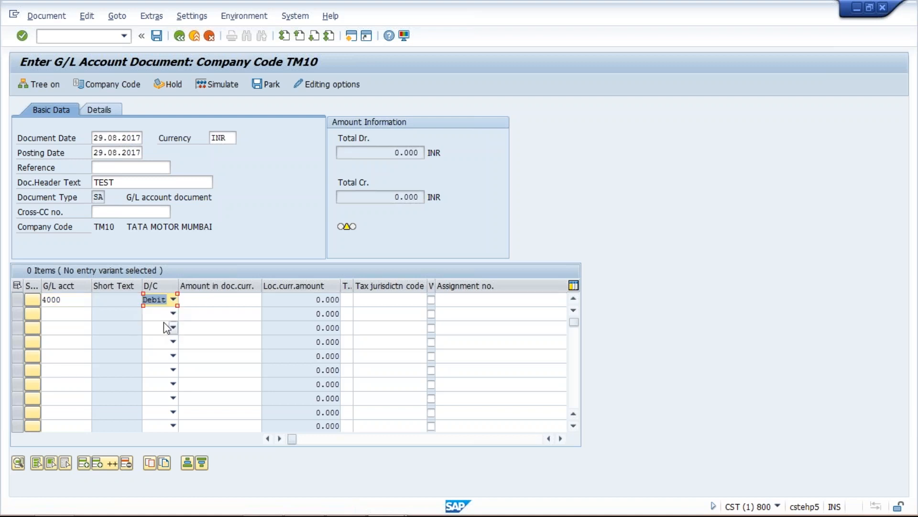
{"action": "left_click", "coordinate": [223, 301]}
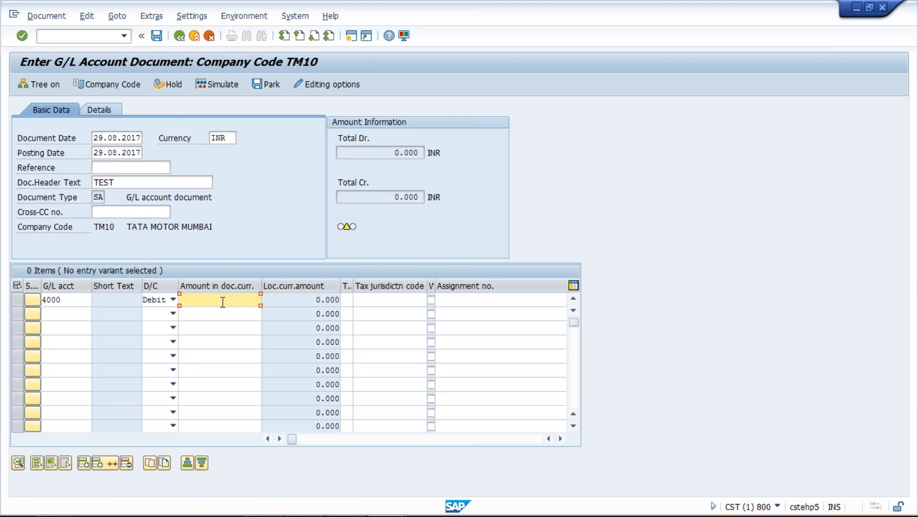
{"action": "type", "text": "200"}
Enter the second line item as a credit of 200 to G/L account 1000.
{"action": "left_click", "coordinate": [66, 315]}
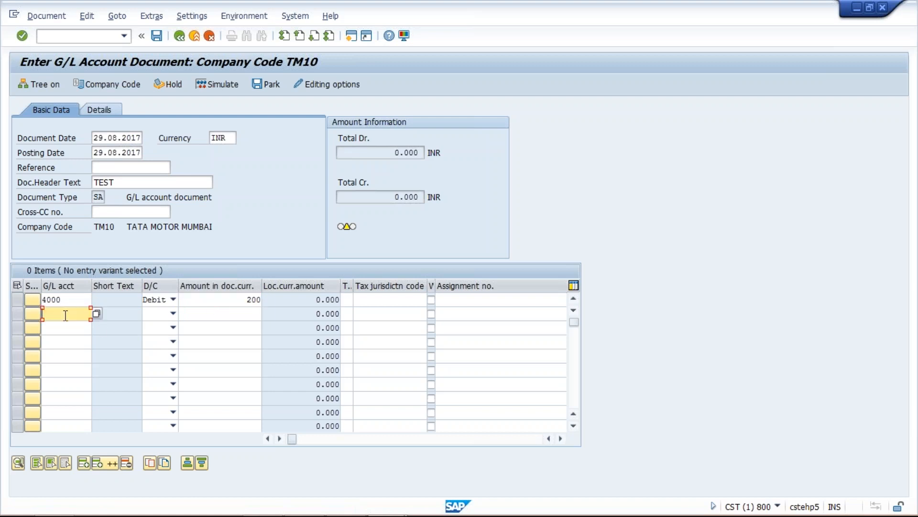
{"action": "type", "text": "1000"}
{"action": "left_click", "coordinate": [173, 315]}
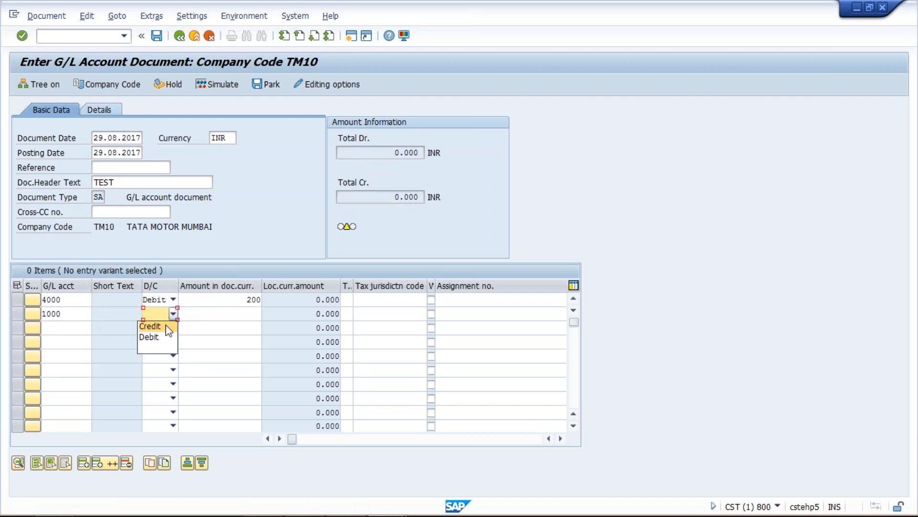
{"action": "left_click", "coordinate": [166, 327]}
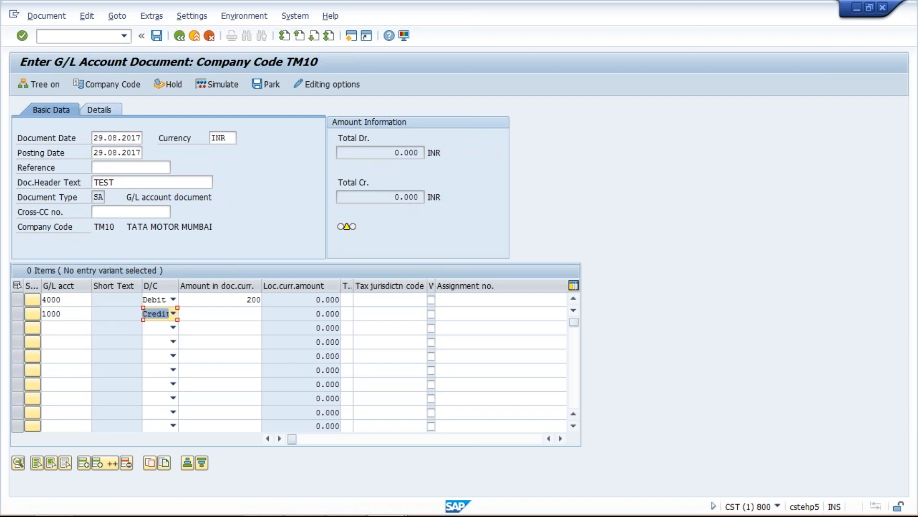
{"action": "left_click", "coordinate": [230, 313]}
{"action": "type", "text": "200"}
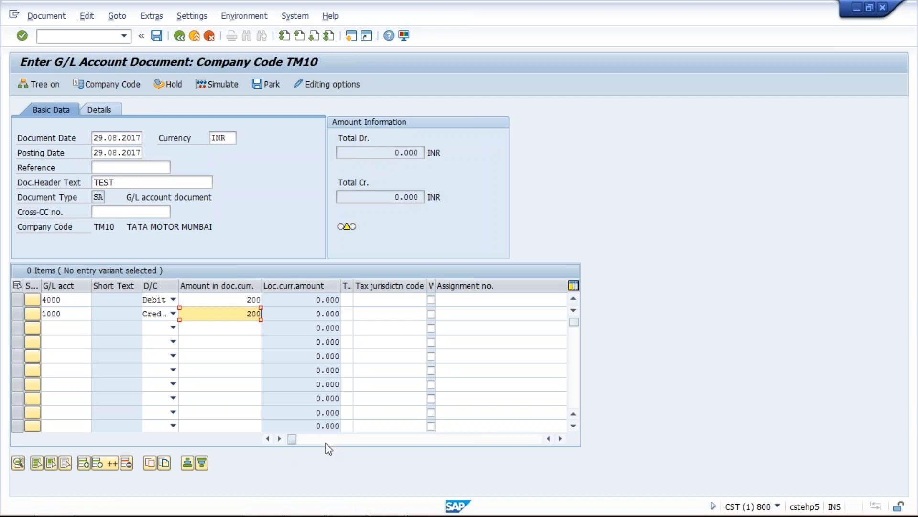
Enter RENT as the line item text for both the debit and credit lines.
{"action": "left_click", "coordinate": [561, 439]}
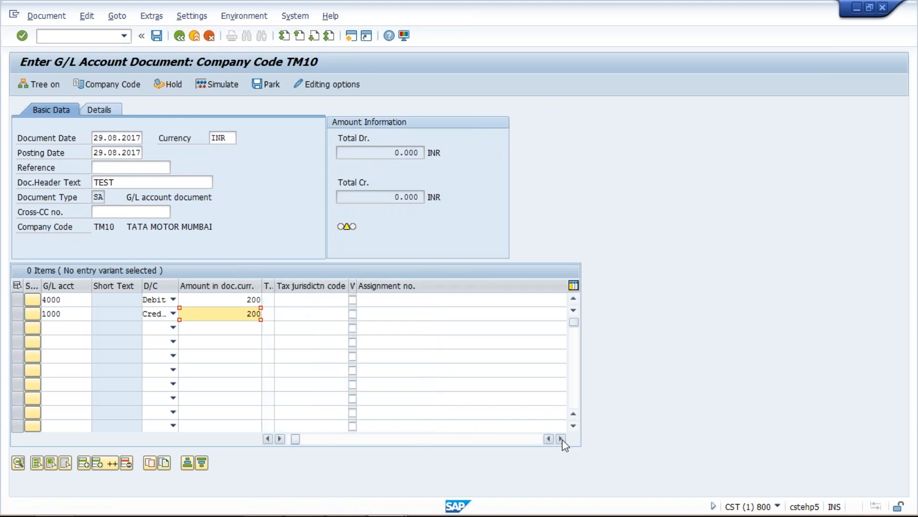
{"action": "left_click", "coordinate": [563, 440]}
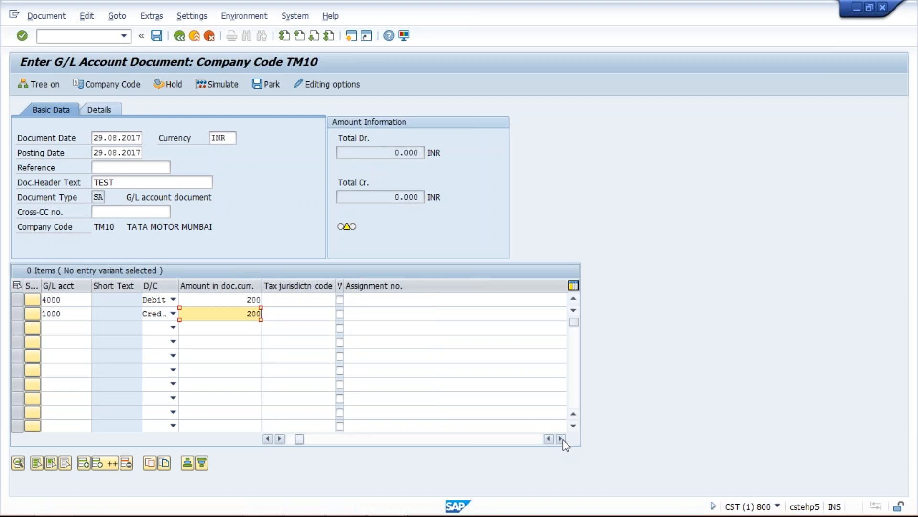
{"action": "left_click", "coordinate": [564, 439]}
{"action": "left_click", "coordinate": [563, 439]}
{"action": "left_click", "coordinate": [563, 440]}
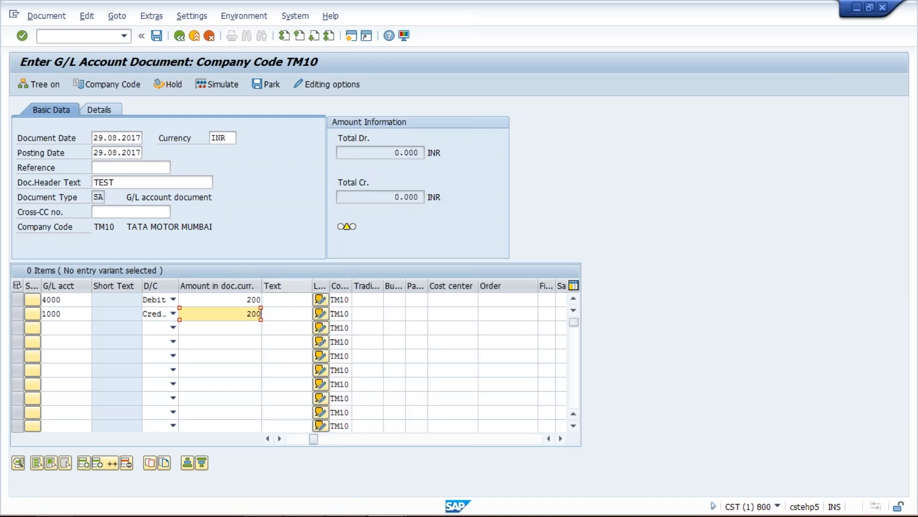
{"action": "left_click", "coordinate": [286, 301]}
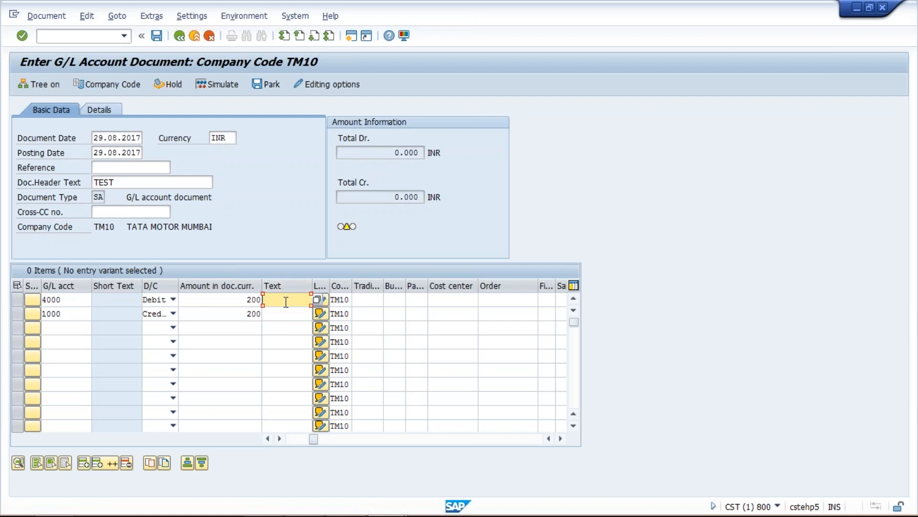
{"action": "type", "text": "RENT"}
{"action": "left_click", "coordinate": [279, 314]}
{"action": "type", "text": "RENT"}
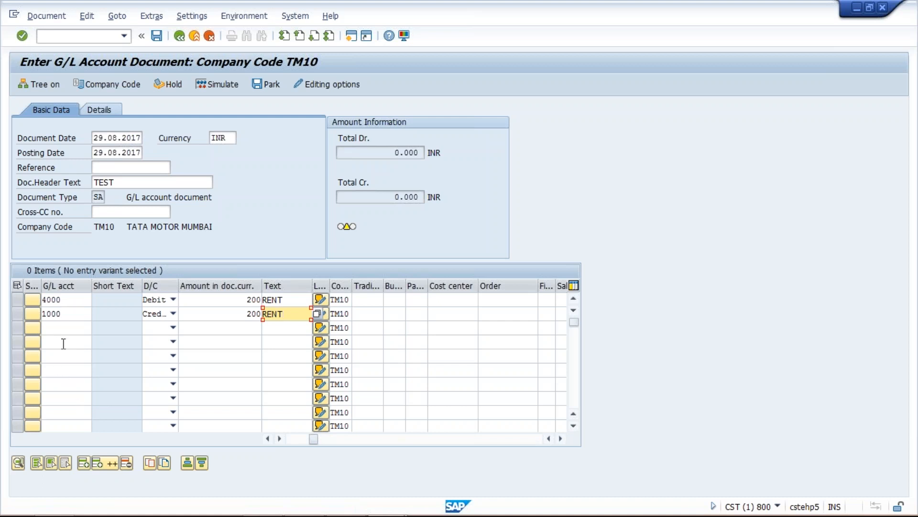
Simulate the G/L document, review the accounts and amounts of both line items, and post it.
{"action": "left_click", "coordinate": [222, 85]}
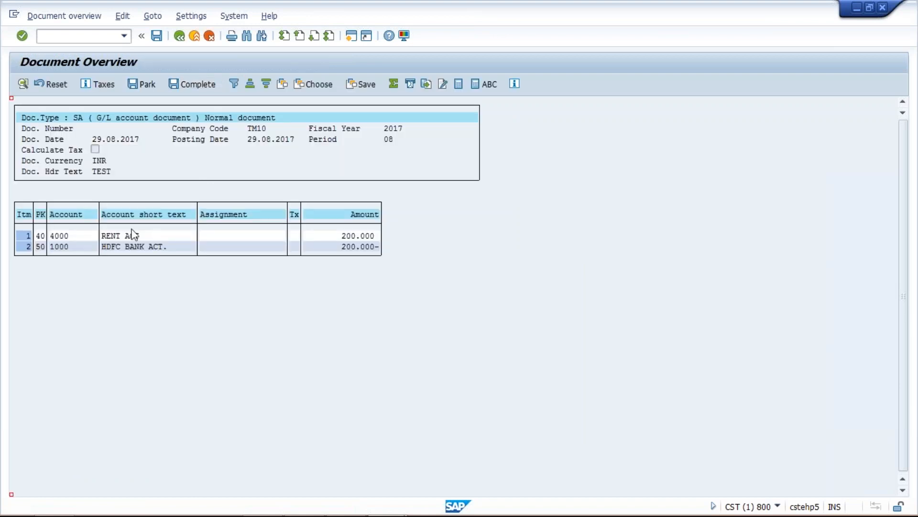
{"action": "left_click", "coordinate": [55, 240]}
{"action": "left_click", "coordinate": [375, 237]}
{"action": "left_click", "coordinate": [371, 247]}
{"action": "left_click", "coordinate": [157, 37]}
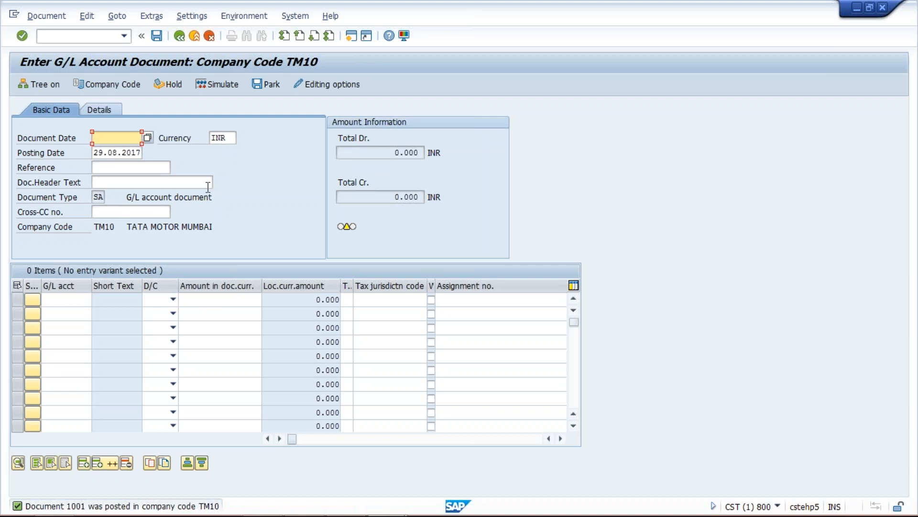
Select the document type SA and start transaction OBA7 in a new session.
{"action": "double_click", "coordinate": [96, 197]}
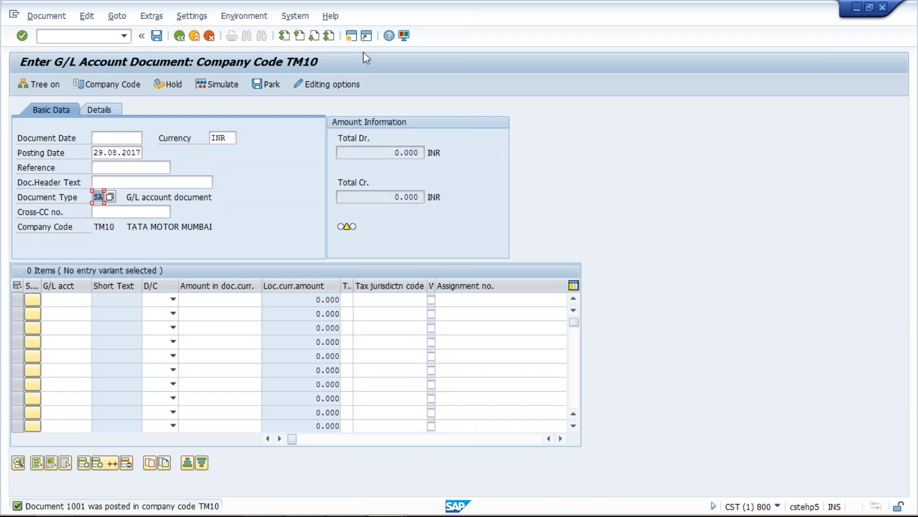
{"action": "left_click", "coordinate": [351, 36]}
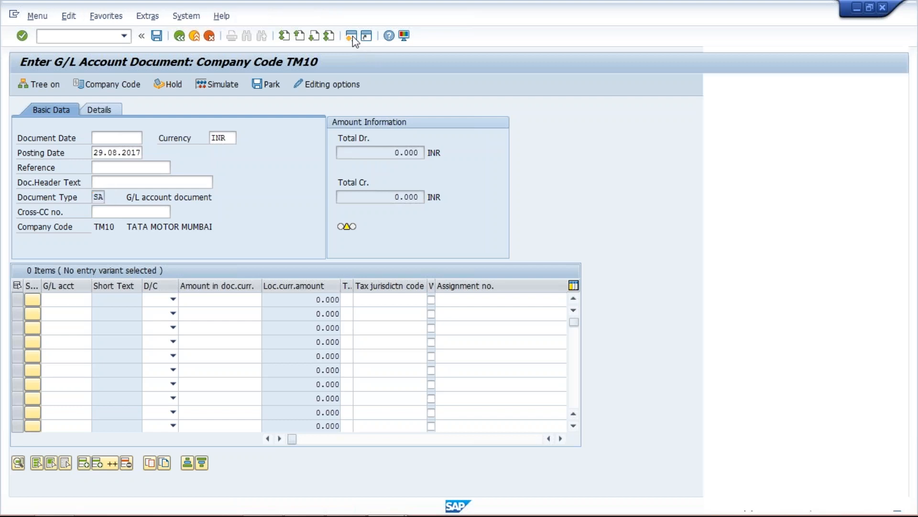
{"action": "type", "text": "OBA7"}
{"action": "key", "text": "Return"}
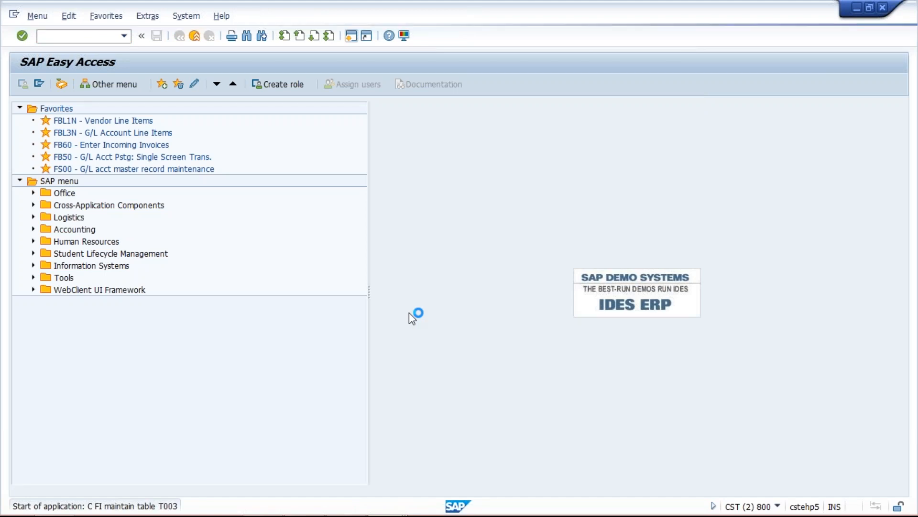
Switch back to the session with the G/L account document entry for company code TM10.
{"action": "mouse_move", "coordinate": [355, 513]}
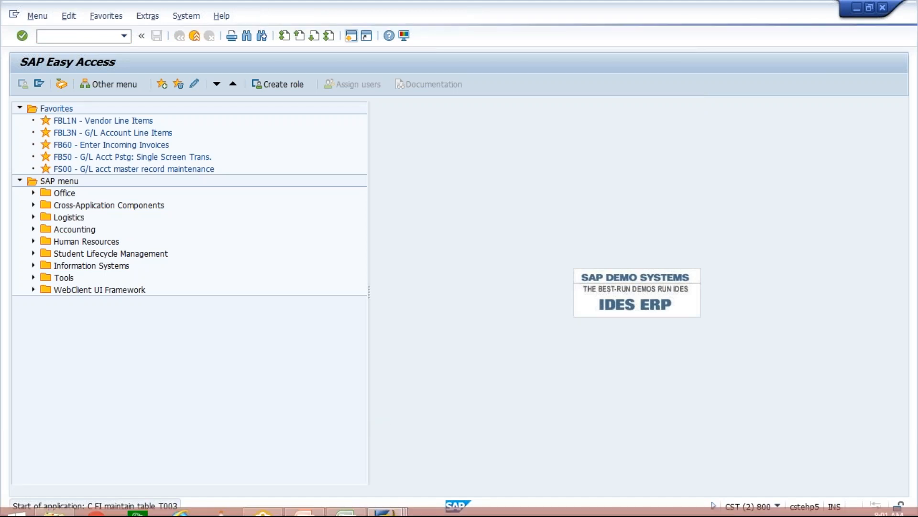
{"action": "left_click", "coordinate": [385, 502]}
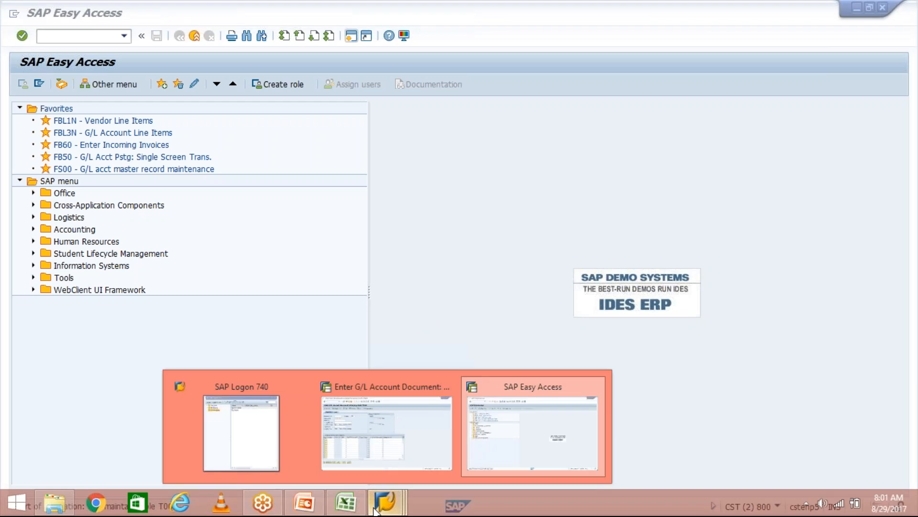
{"action": "left_click", "coordinate": [390, 453]}
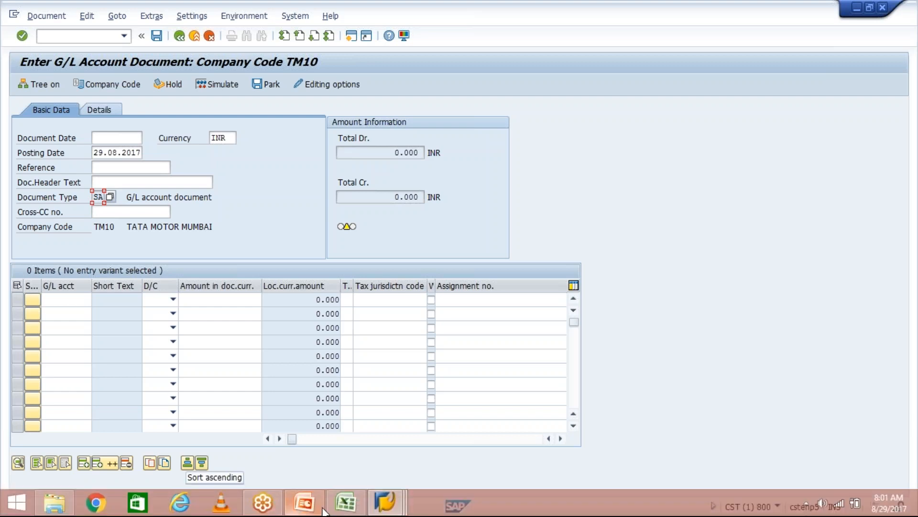
Switch to the session with the Document Types overview, position the list on type SA and open its details.
{"action": "left_click", "coordinate": [385, 508]}
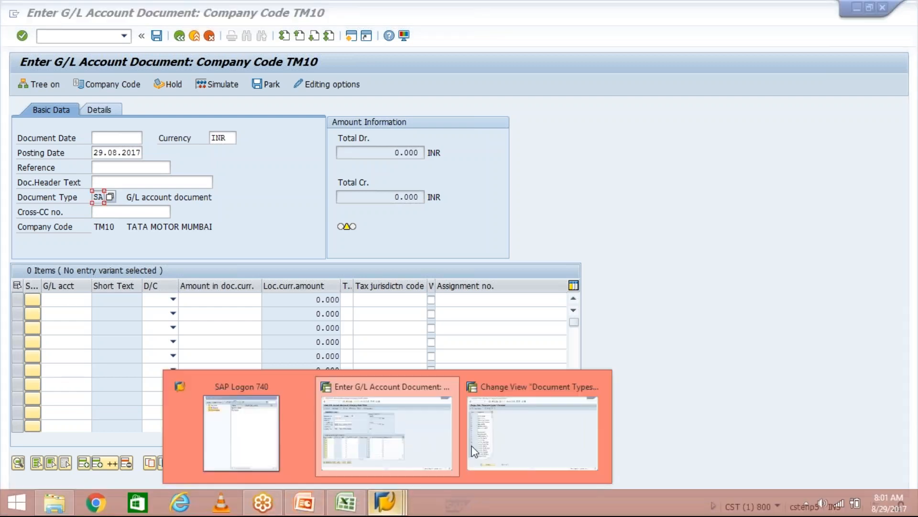
{"action": "left_click", "coordinate": [473, 451]}
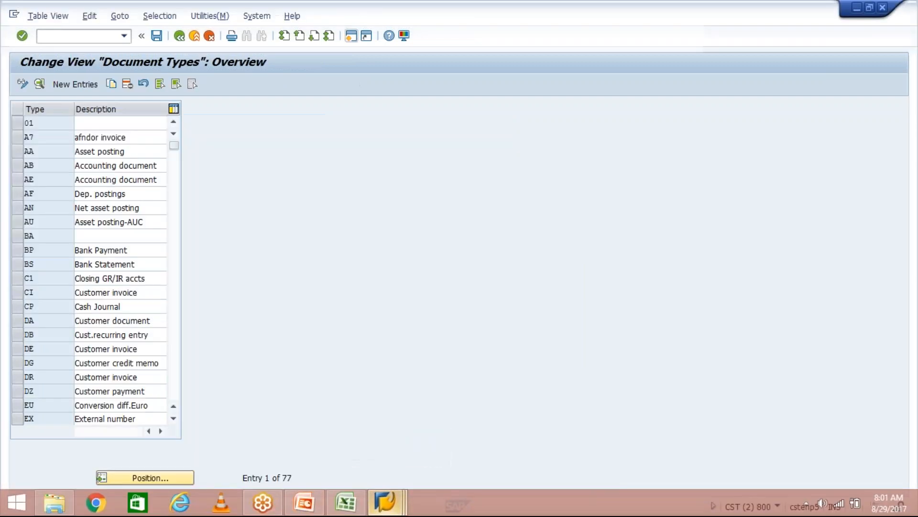
{"action": "left_click", "coordinate": [156, 480]}
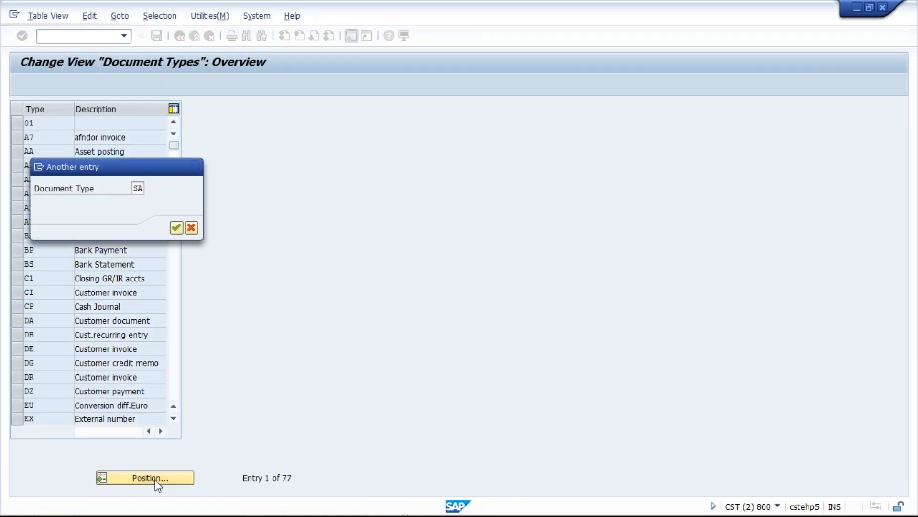
{"action": "key", "text": "Return"}
{"action": "left_click", "coordinate": [39, 83]}
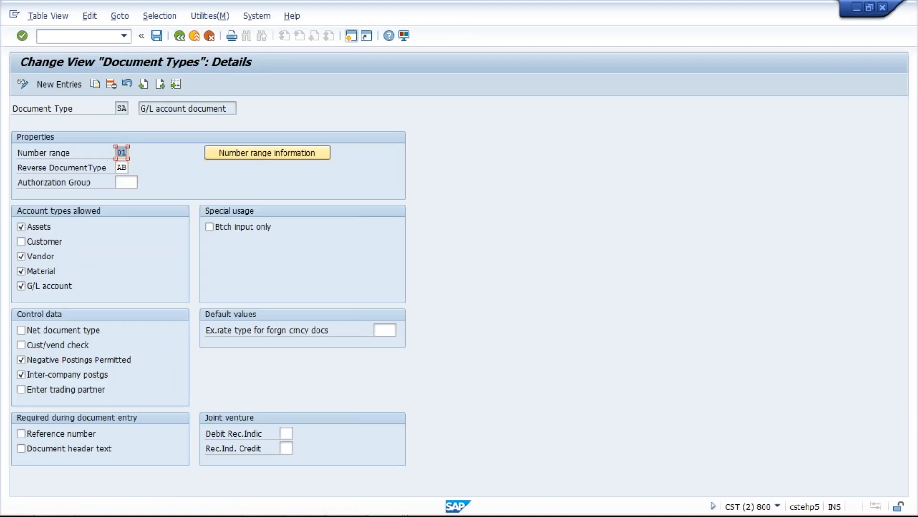
Open the number range intervals for company code TM10 from the document type and examine the from, to and current numbers.
{"action": "left_click", "coordinate": [267, 159]}
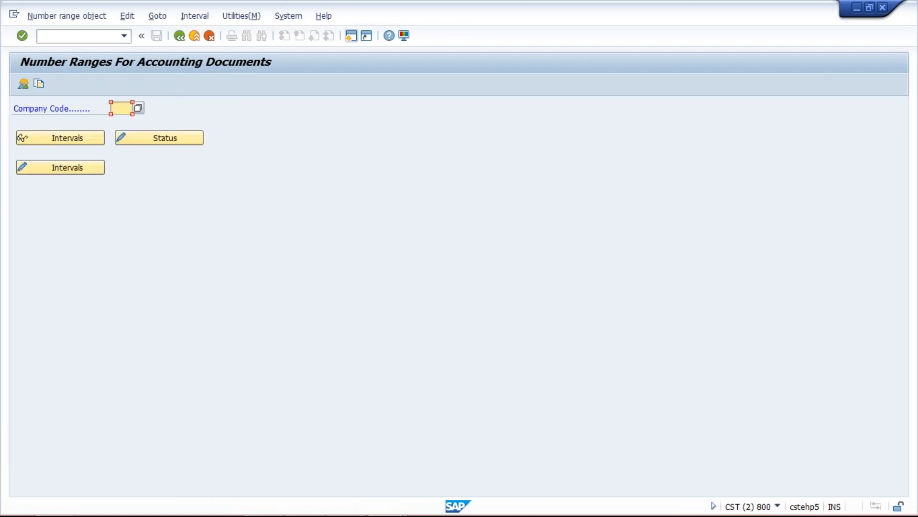
{"action": "type", "text": "T"}
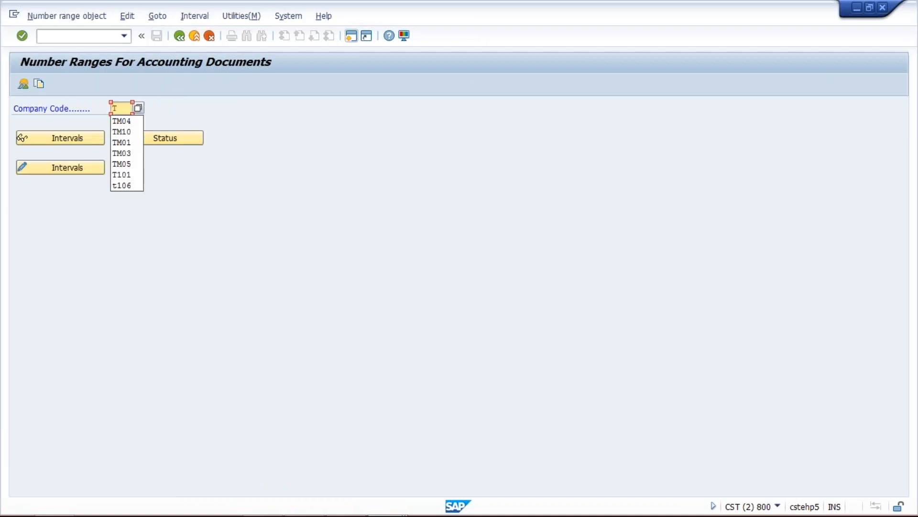
{"action": "type", "text": "M10"}
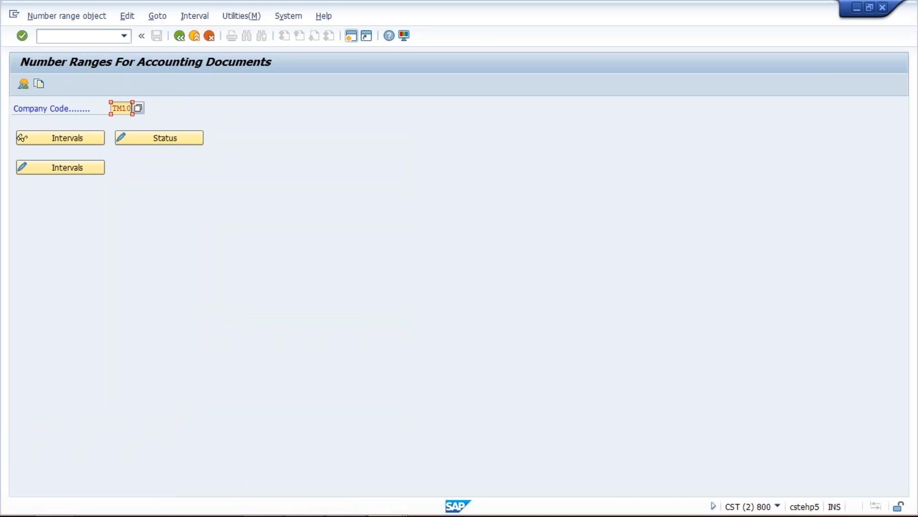
{"action": "left_click", "coordinate": [72, 175]}
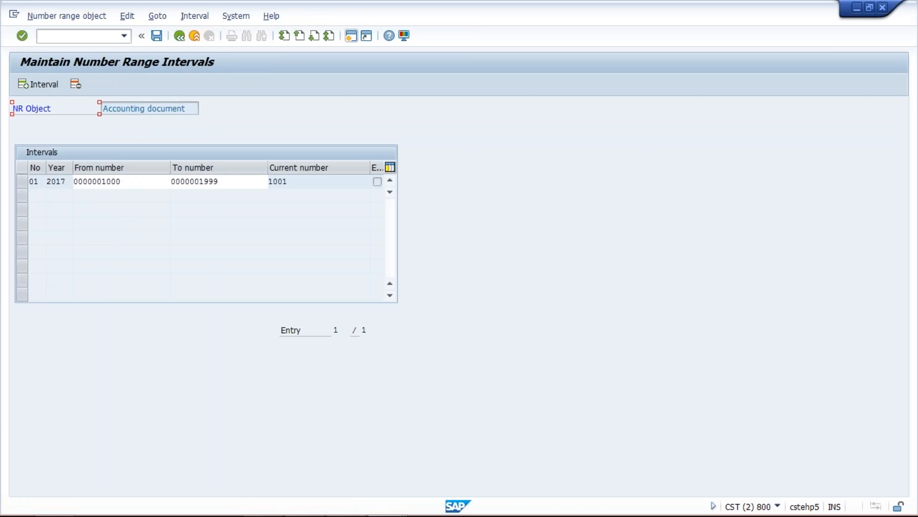
{"action": "left_click", "coordinate": [144, 182]}
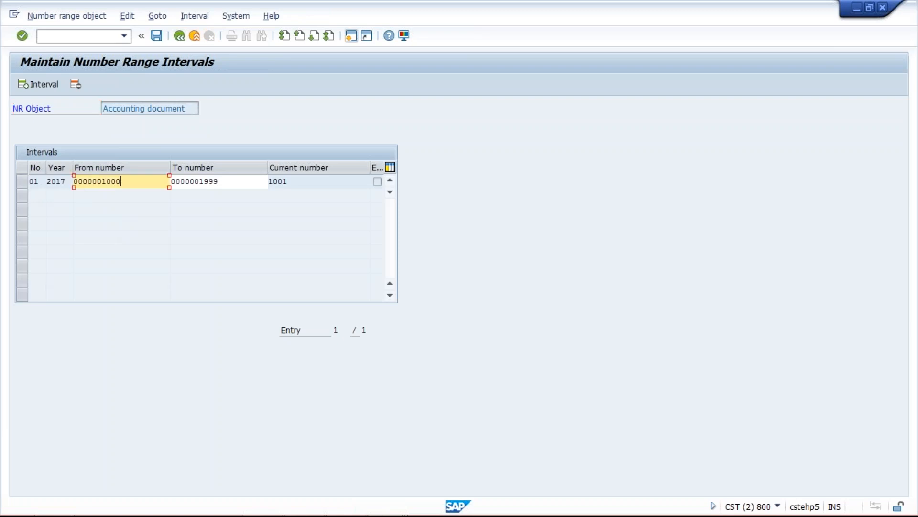
{"action": "left_click", "coordinate": [232, 181]}
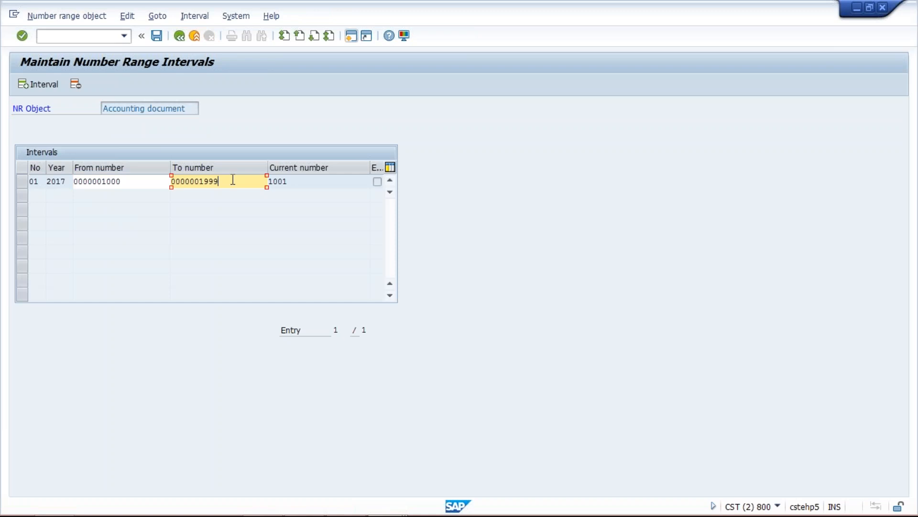
{"action": "left_click", "coordinate": [296, 180]}
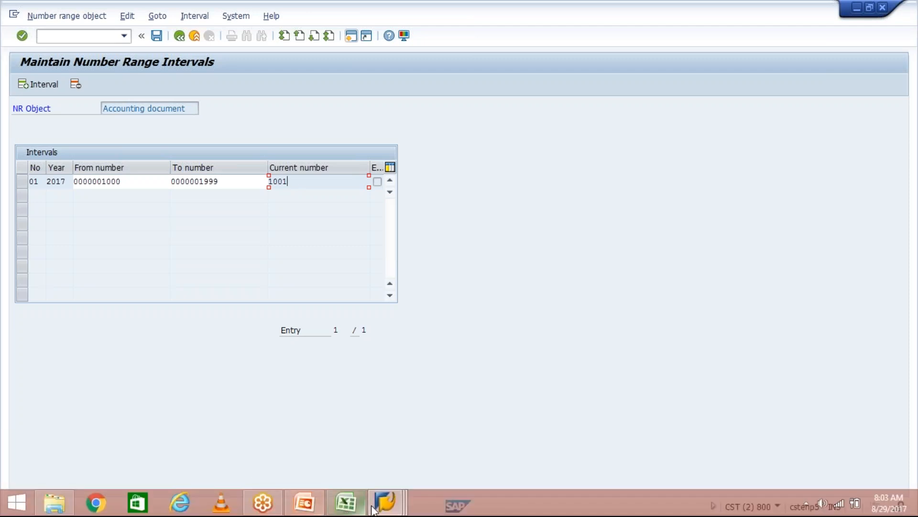
Switch back to the G/L account document entry session and open its accounting editing options.
{"action": "left_click", "coordinate": [383, 506]}
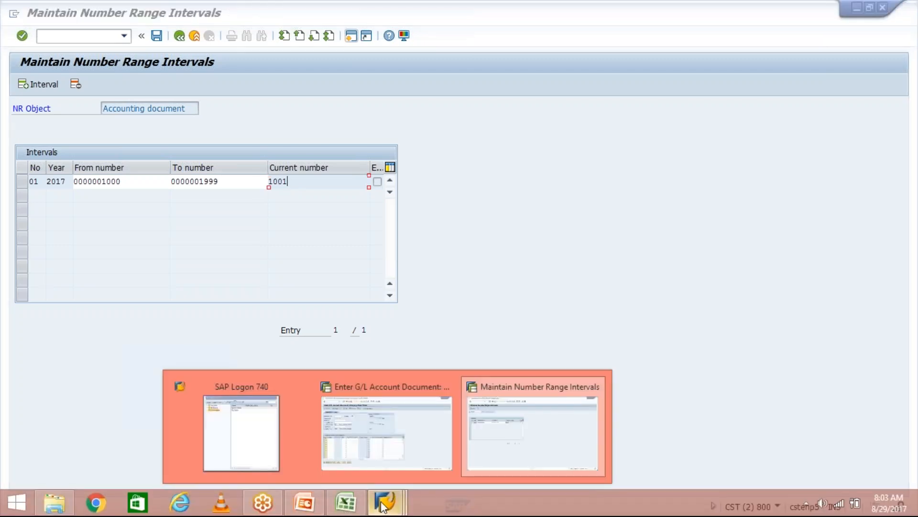
{"action": "left_click", "coordinate": [400, 430]}
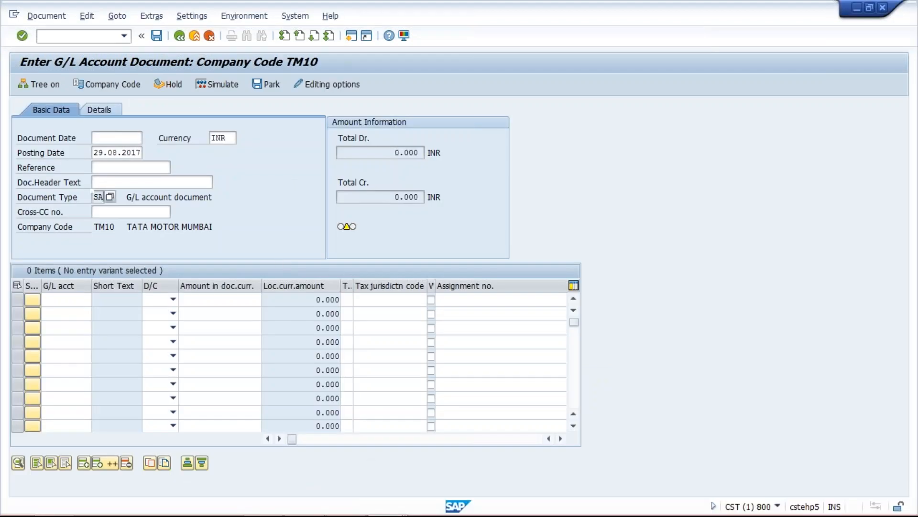
{"action": "left_click", "coordinate": [206, 182]}
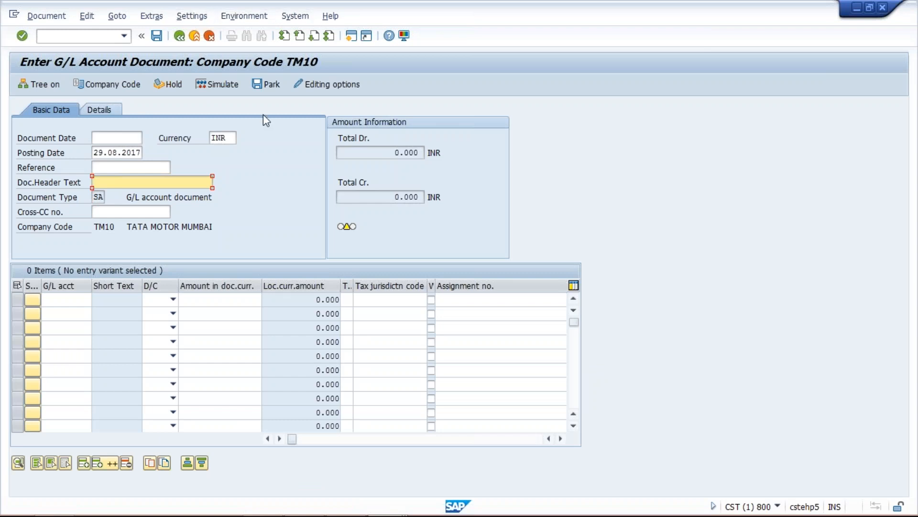
{"action": "left_click", "coordinate": [199, 18]}
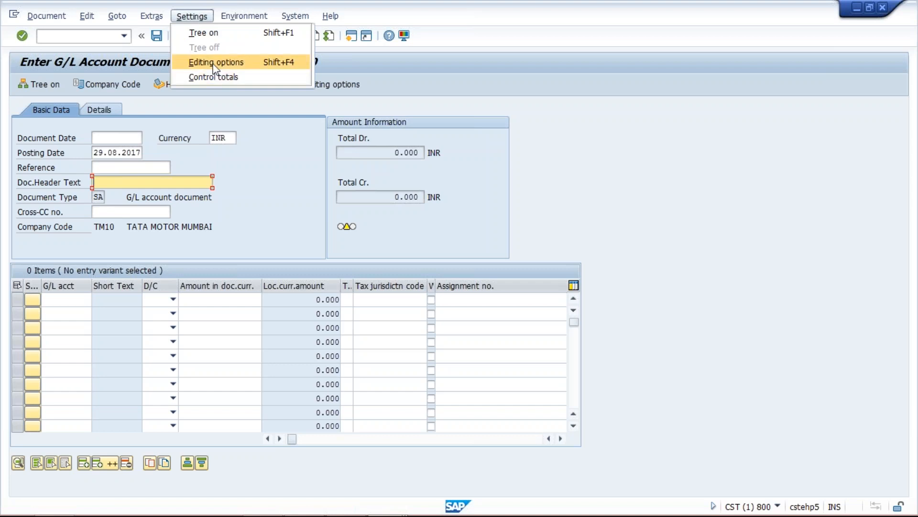
{"action": "left_click", "coordinate": [248, 68]}
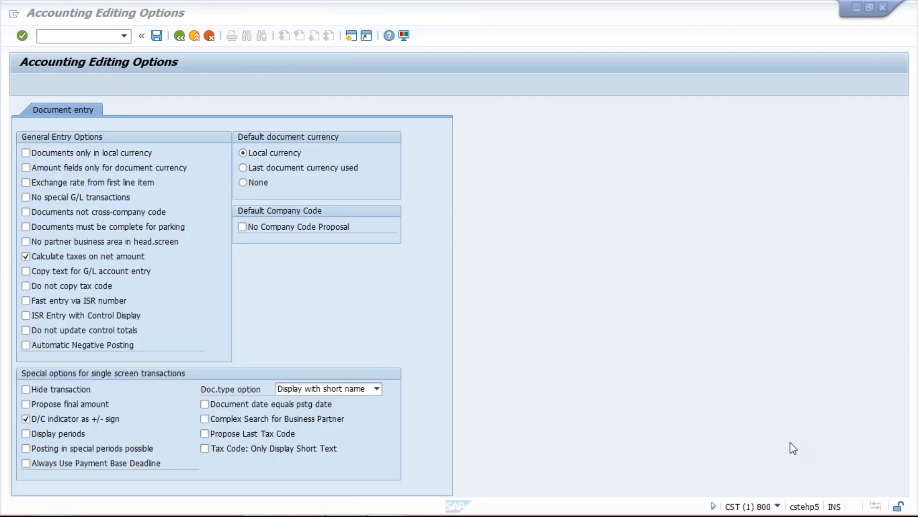
Try Document type hidden, set the document type option back to Display with short name, save the editing options and return to document entry.
{"action": "left_click", "coordinate": [375, 391]}
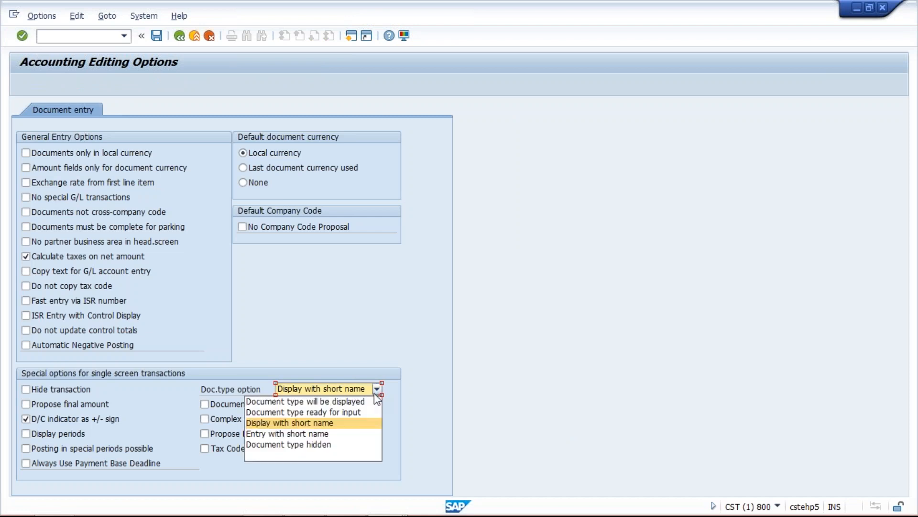
{"action": "left_click", "coordinate": [341, 445]}
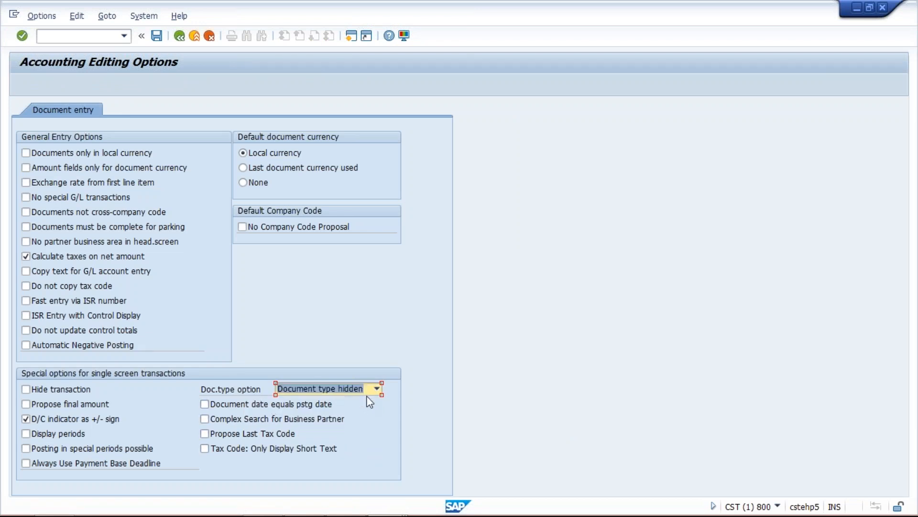
{"action": "left_click", "coordinate": [378, 389]}
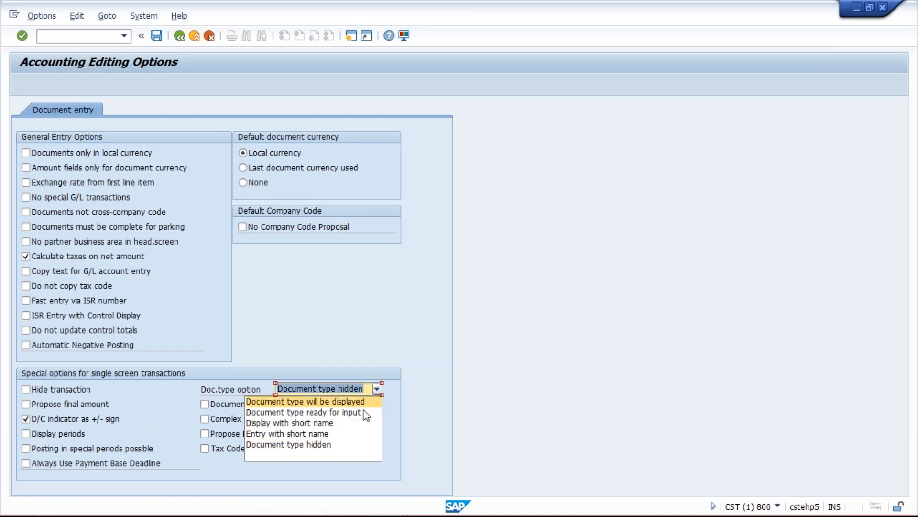
{"action": "left_click", "coordinate": [349, 423]}
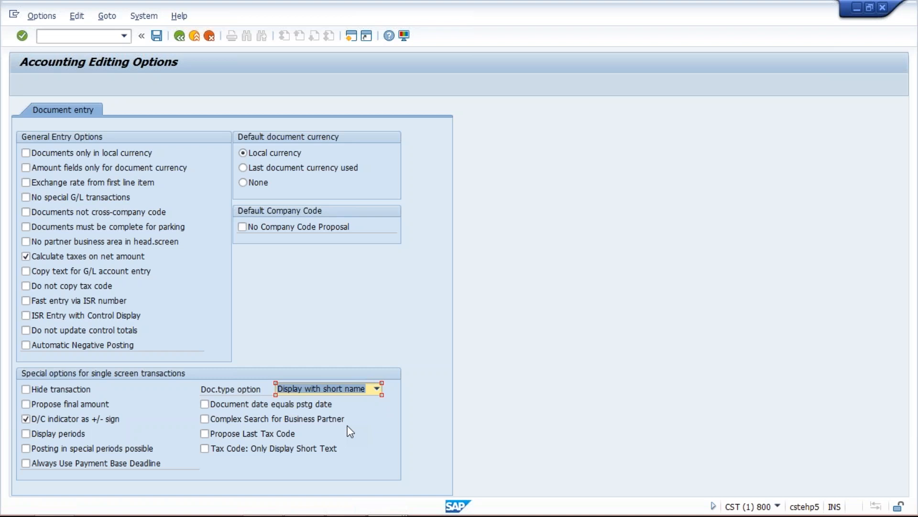
{"action": "left_click", "coordinate": [157, 36]}
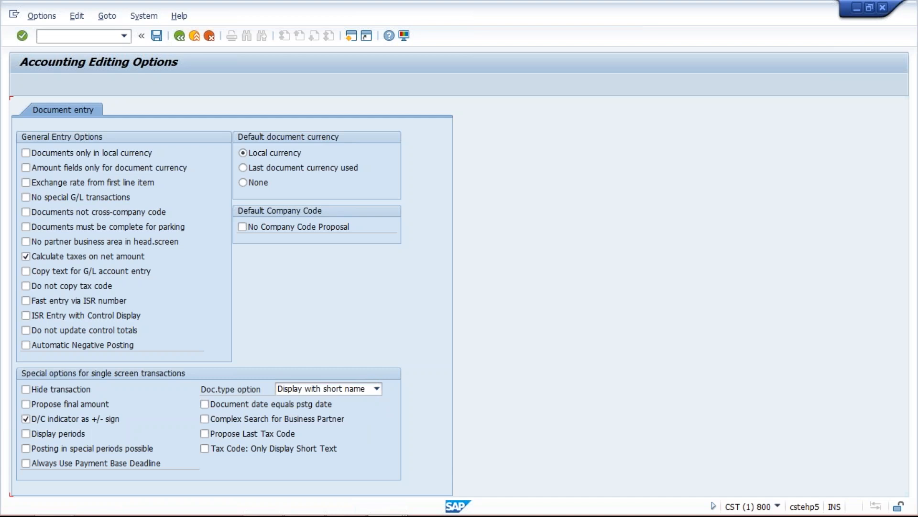
{"action": "left_click", "coordinate": [180, 36]}
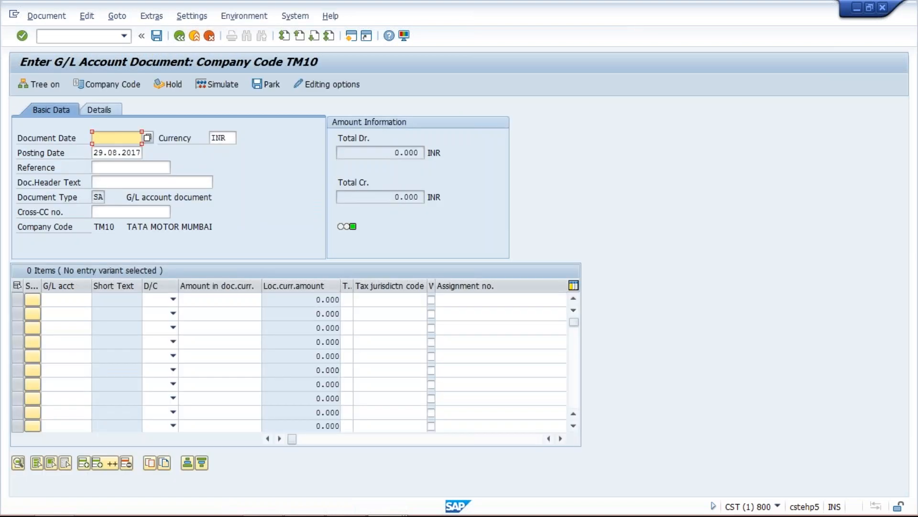
Point out document type SA in the entry header and check its number range in the document type details session.
{"action": "left_click", "coordinate": [95, 198]}
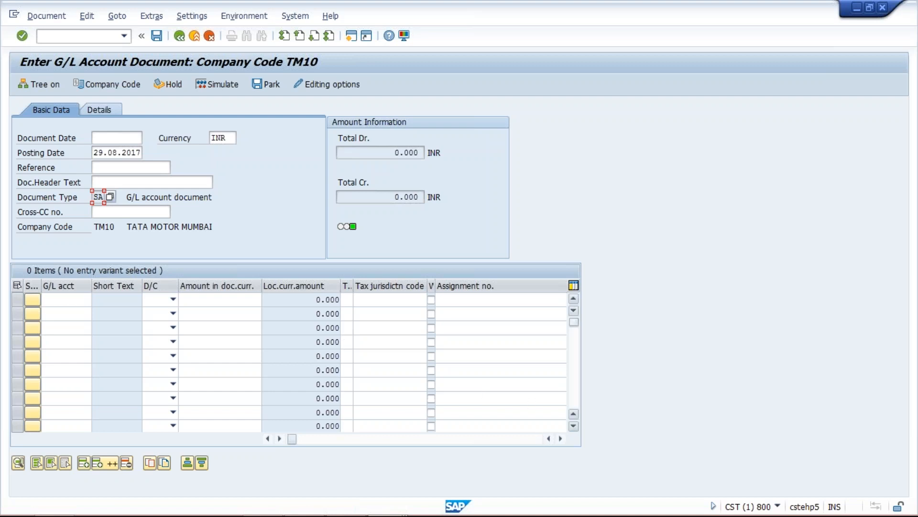
{"action": "key", "text": "alt+Tab"}
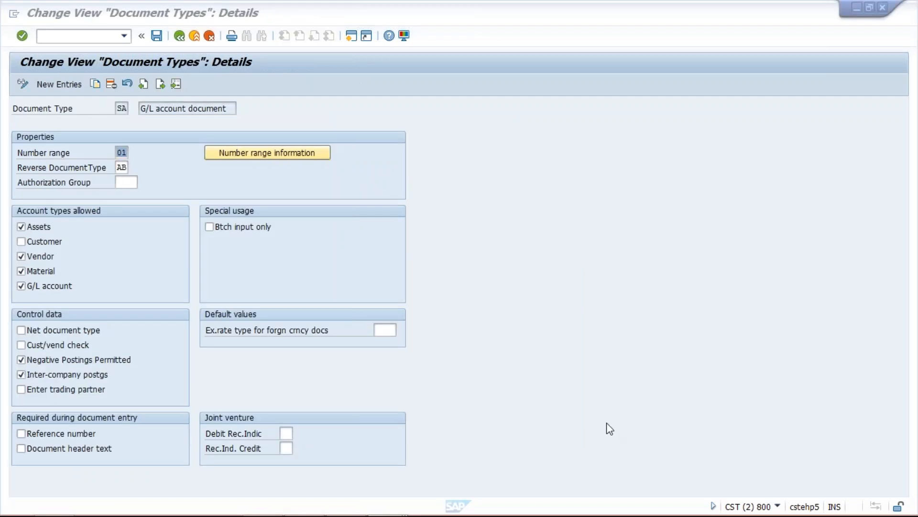
{"action": "left_click", "coordinate": [123, 152]}
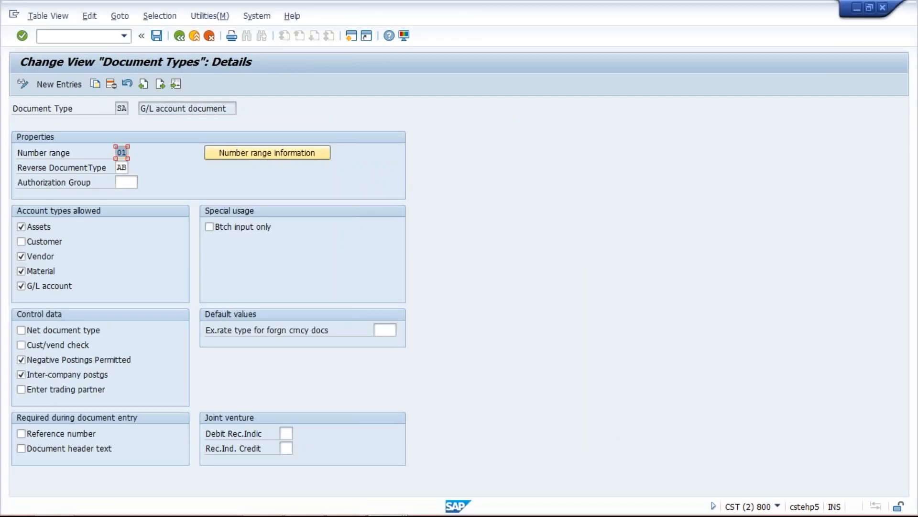
Start transaction FBL3N, display the open line items of G/L account 4000 in company code TM10 and check the posted amounts.
{"action": "left_click", "coordinate": [124, 38]}
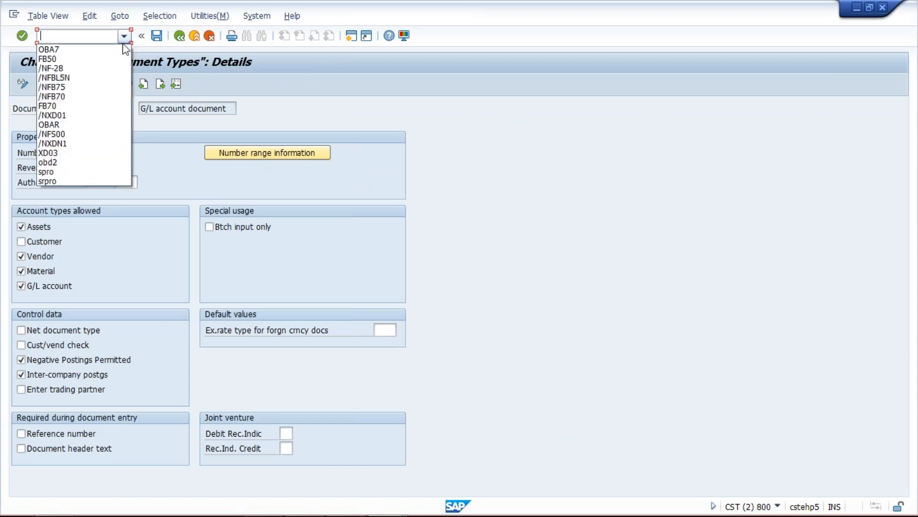
{"action": "left_click", "coordinate": [90, 35]}
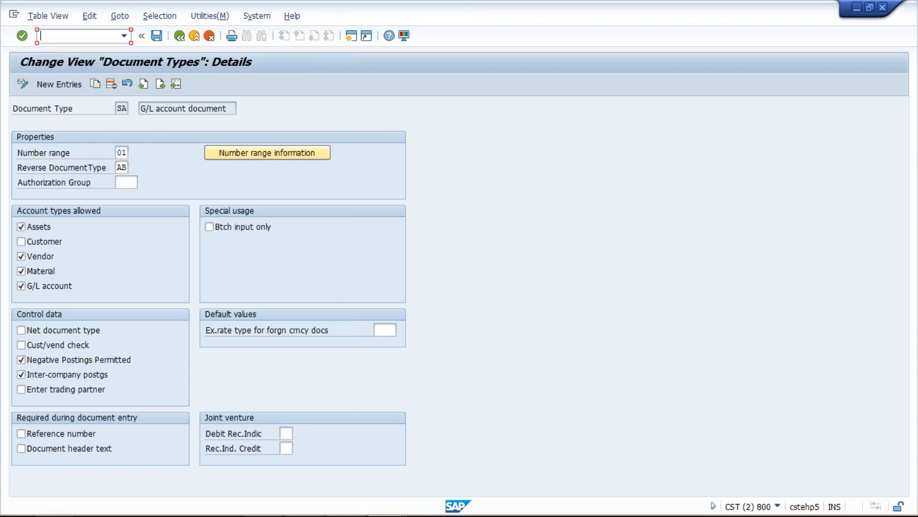
{"action": "type", "text": "/NFBL3N"}
{"action": "key", "text": "Return"}
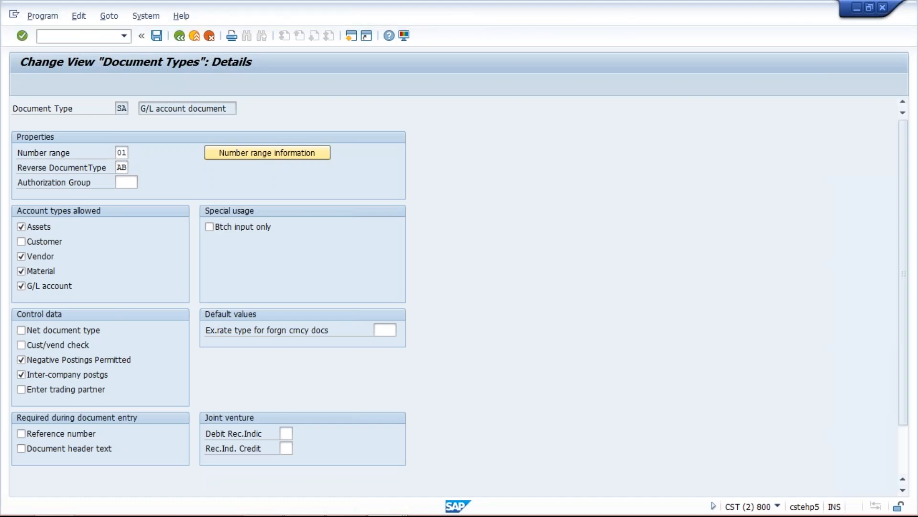
{"action": "type", "text": "4000"}
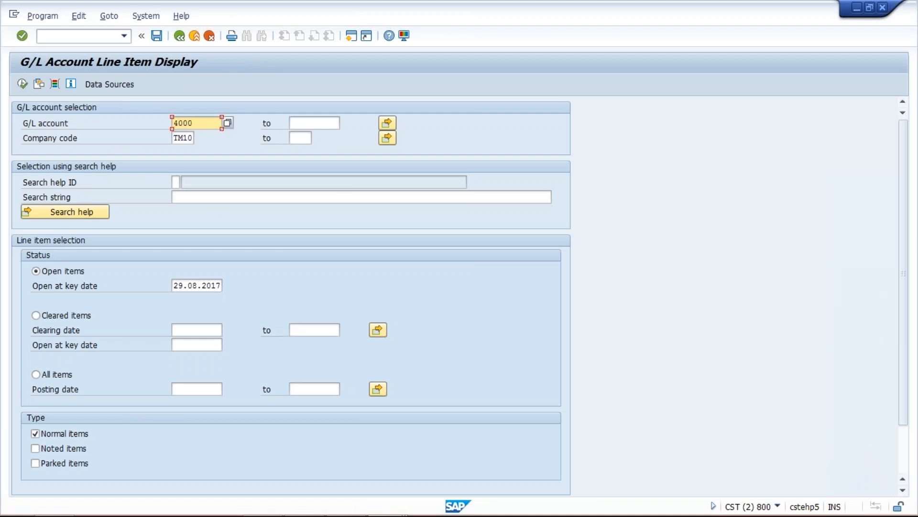
{"action": "left_click", "coordinate": [22, 84]}
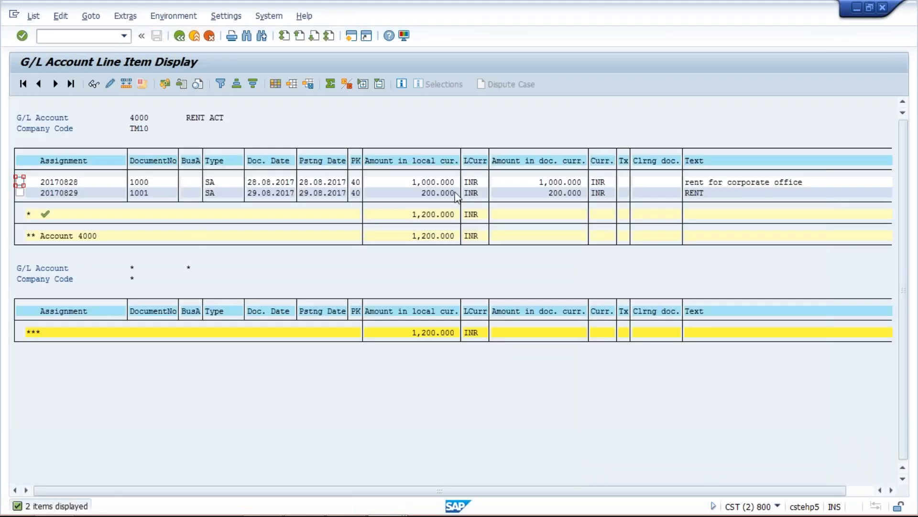
{"action": "left_click", "coordinate": [429, 193]}
{"action": "left_click", "coordinate": [423, 181]}
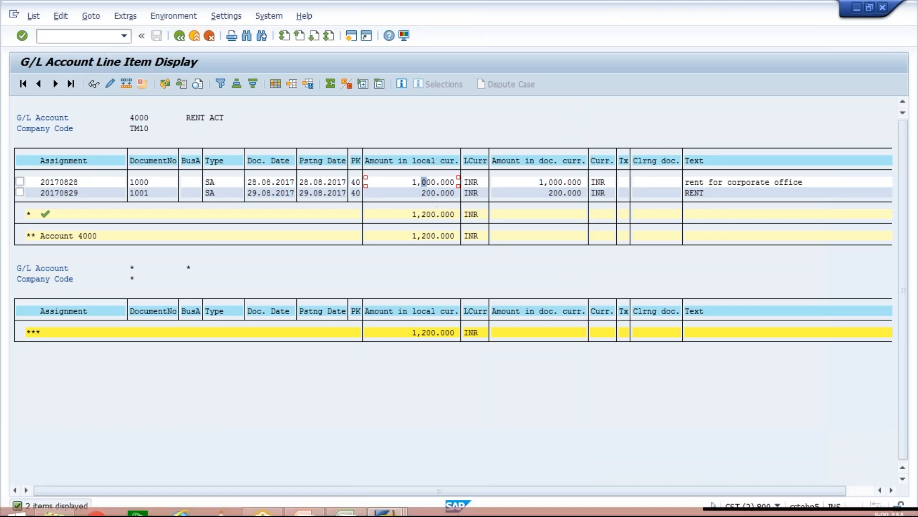
Return to the G/L account document entry session, and switch to PowerPoint to review the Document Posting slide.
{"action": "left_click", "coordinate": [378, 511]}
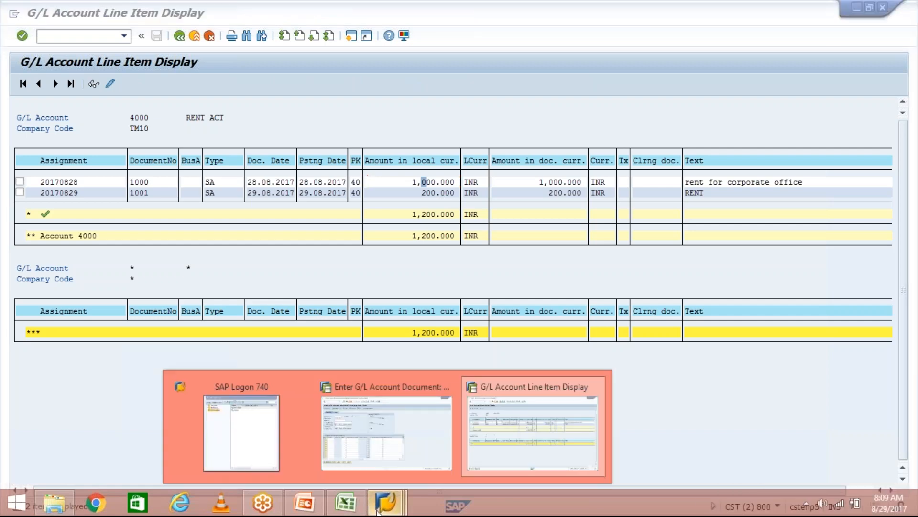
{"action": "left_click", "coordinate": [402, 438]}
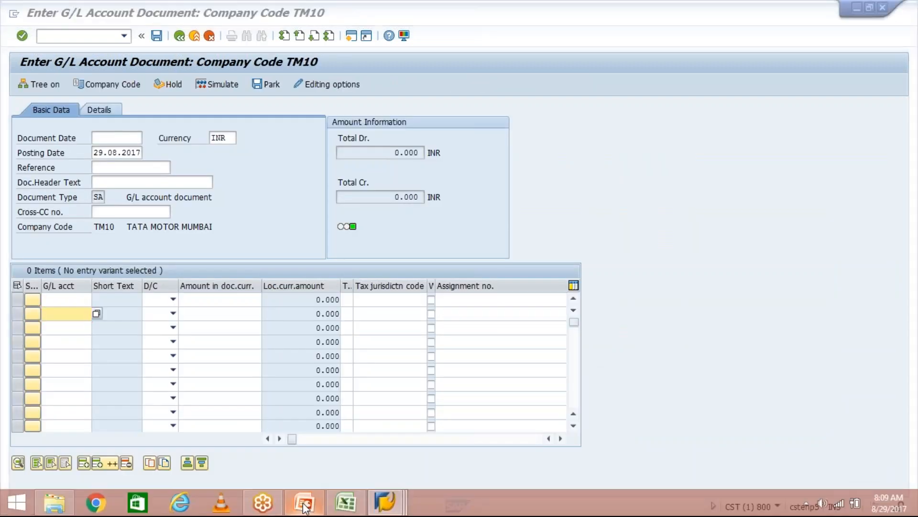
{"action": "left_click", "coordinate": [304, 503]}
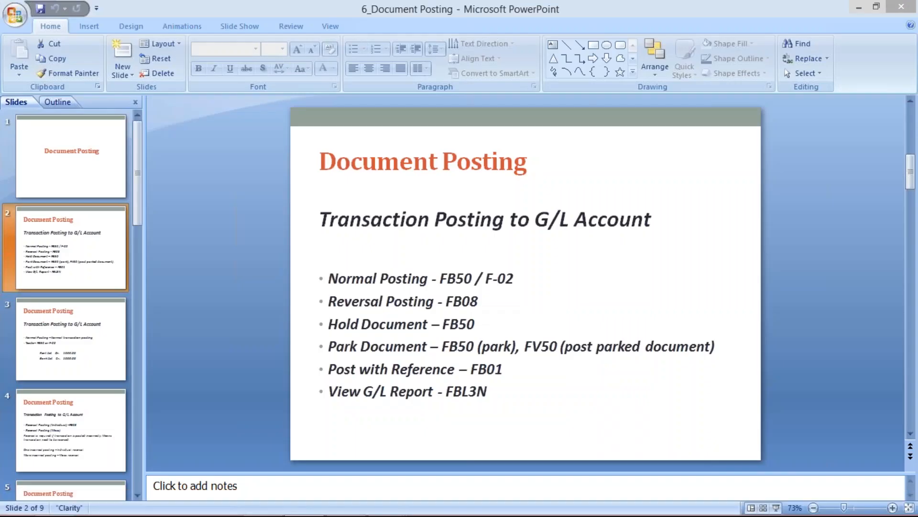
{"action": "mouse_move", "coordinate": [449, 515]}
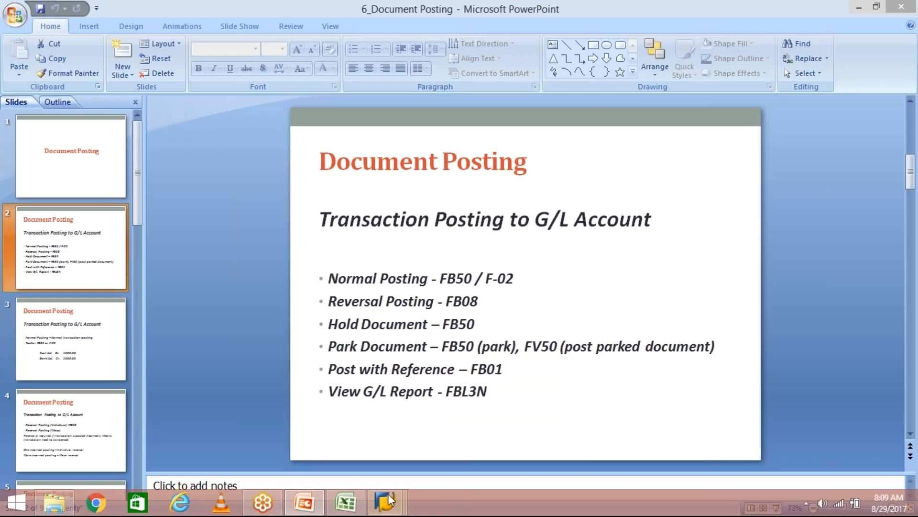
Switch to the SAP line item display and examine the amounts and document numbers posted to G/L account 4000.
{"action": "mouse_move", "coordinate": [389, 500]}
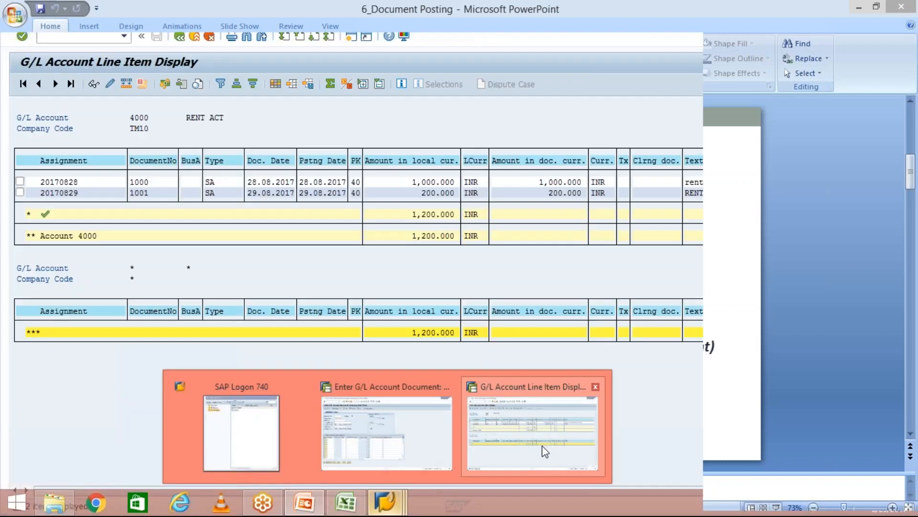
{"action": "left_click", "coordinate": [545, 451]}
{"action": "left_click", "coordinate": [422, 182]}
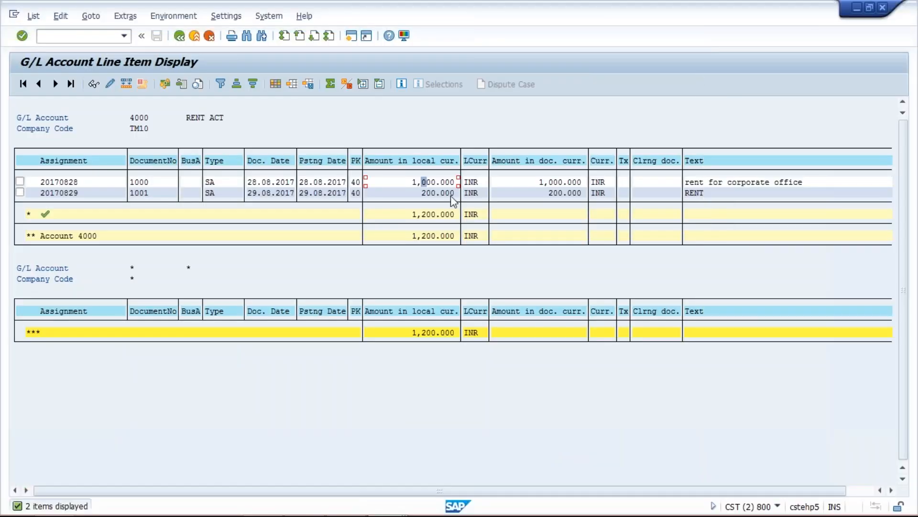
{"action": "left_click", "coordinate": [451, 193]}
{"action": "left_click", "coordinate": [415, 192]}
{"action": "left_click", "coordinate": [430, 192]}
{"action": "left_click", "coordinate": [503, 192]}
{"action": "left_click", "coordinate": [407, 193]}
{"action": "left_click", "coordinate": [152, 195]}
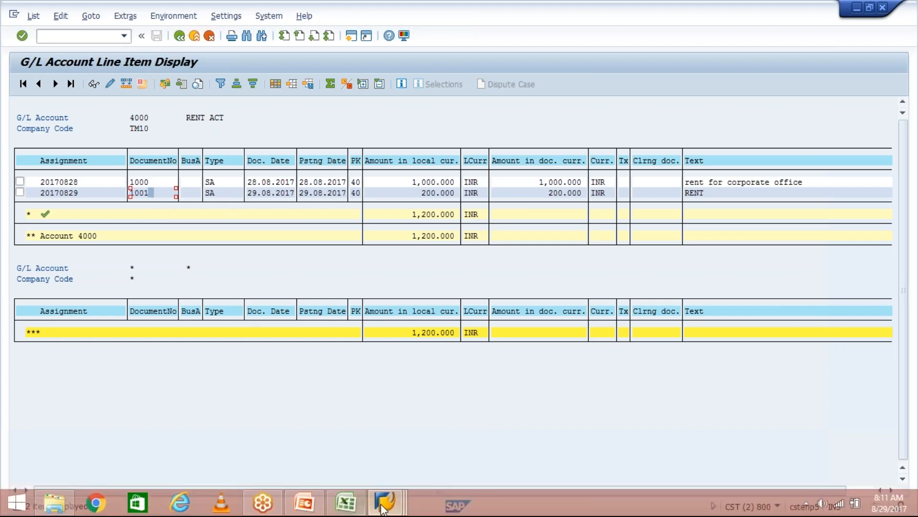
Switch to the G/L account document entry session and start the document reversal transaction FB08.
{"action": "left_click", "coordinate": [383, 508]}
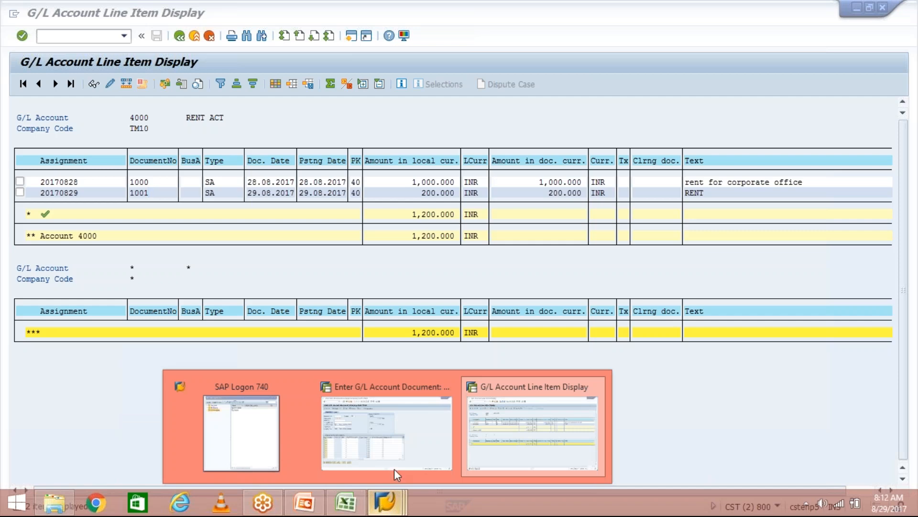
{"action": "left_click", "coordinate": [406, 430]}
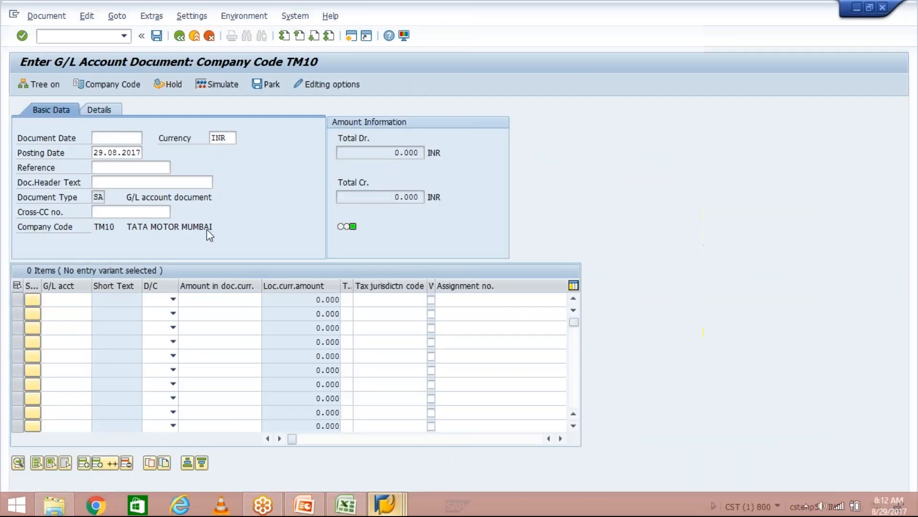
{"action": "left_click", "coordinate": [57, 38]}
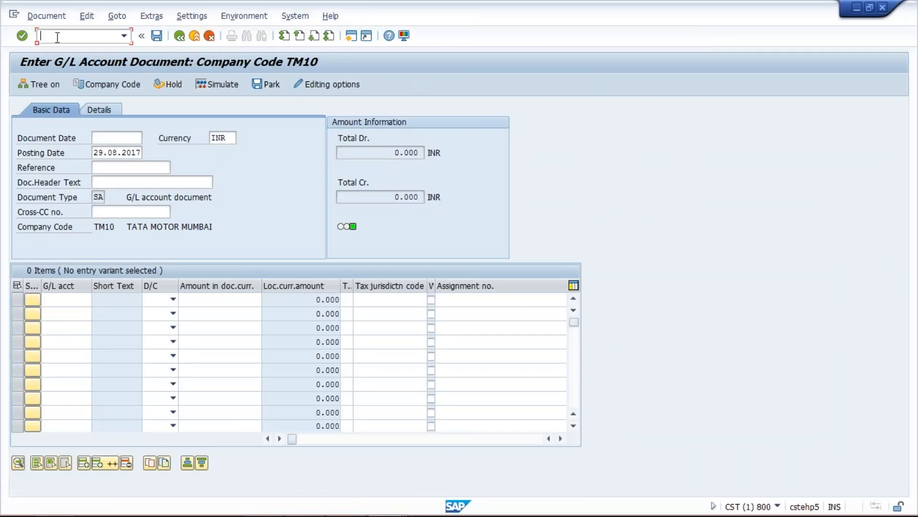
{"action": "type", "text": "/N"}
{"action": "type", "text": "FB"}
{"action": "type", "text": "50"}
{"action": "key", "text": "Return"}
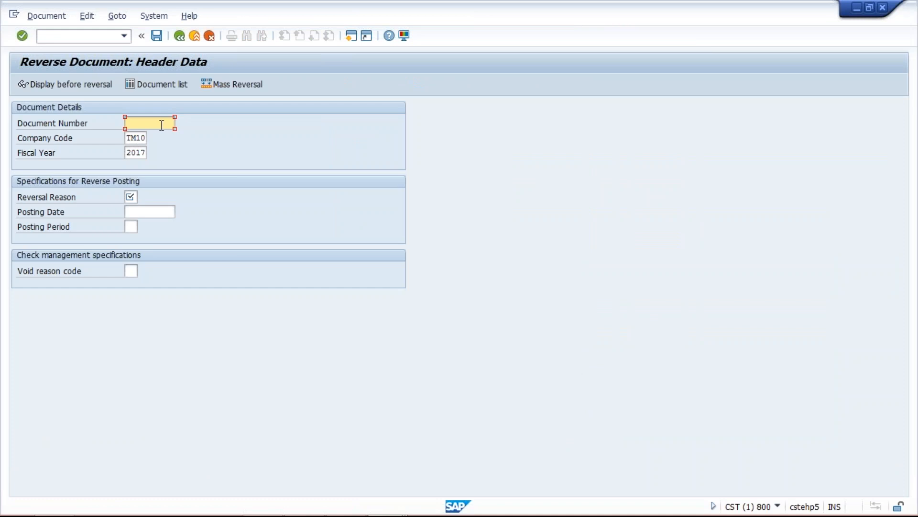
Enter document number 1001 and reversal reason 01 in the reversal header data for company code TM10.
{"action": "type", "text": "1001"}
{"action": "left_click", "coordinate": [132, 196]}
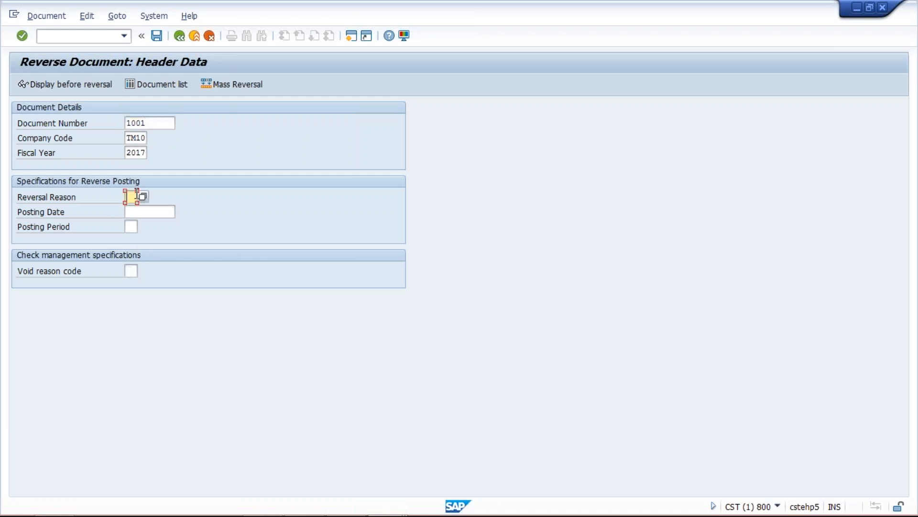
{"action": "type", "text": "01"}
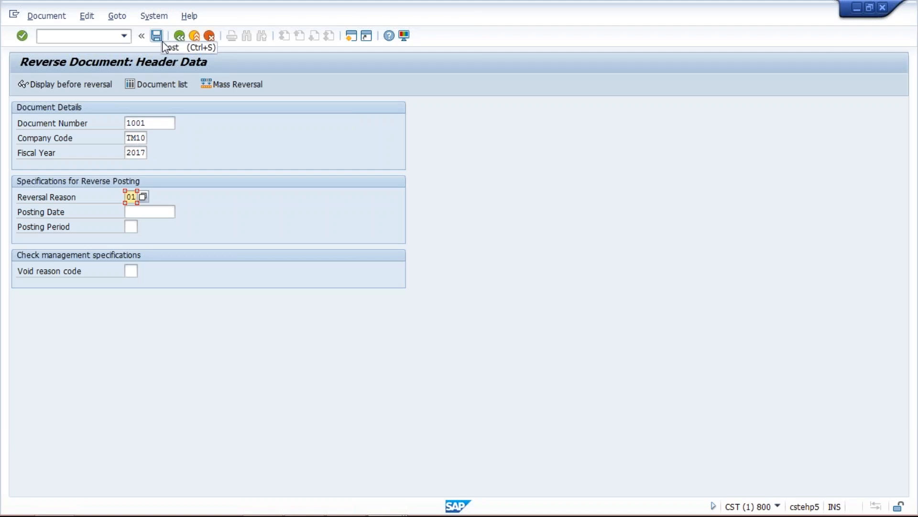
{"action": "left_click", "coordinate": [149, 123]}
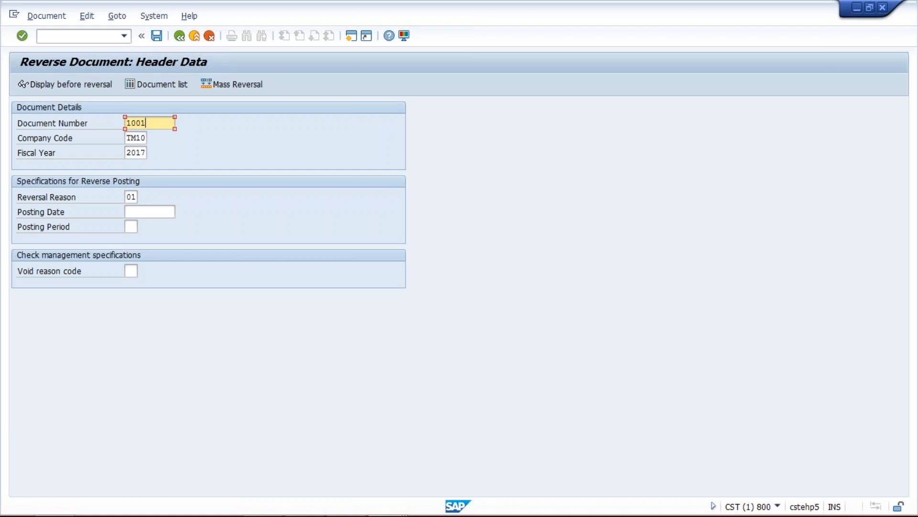
{"action": "left_click", "coordinate": [134, 197]}
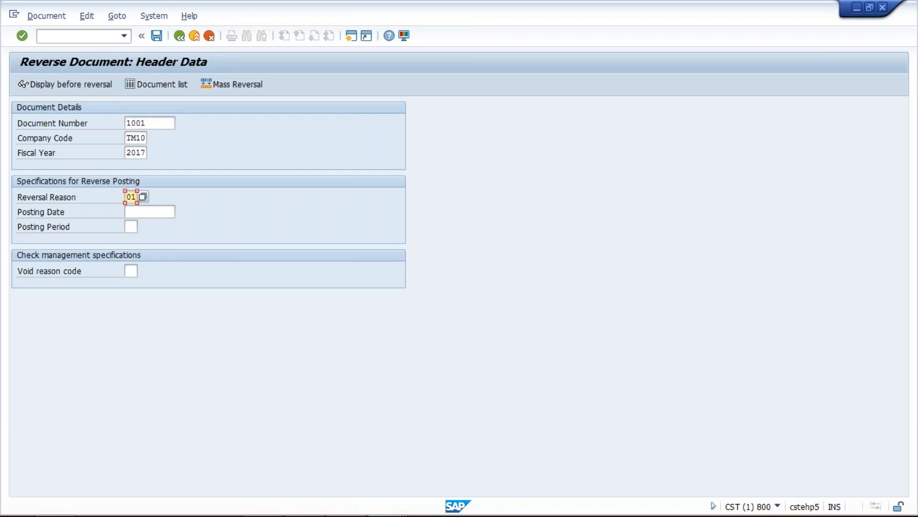
{"action": "left_click", "coordinate": [150, 123]}
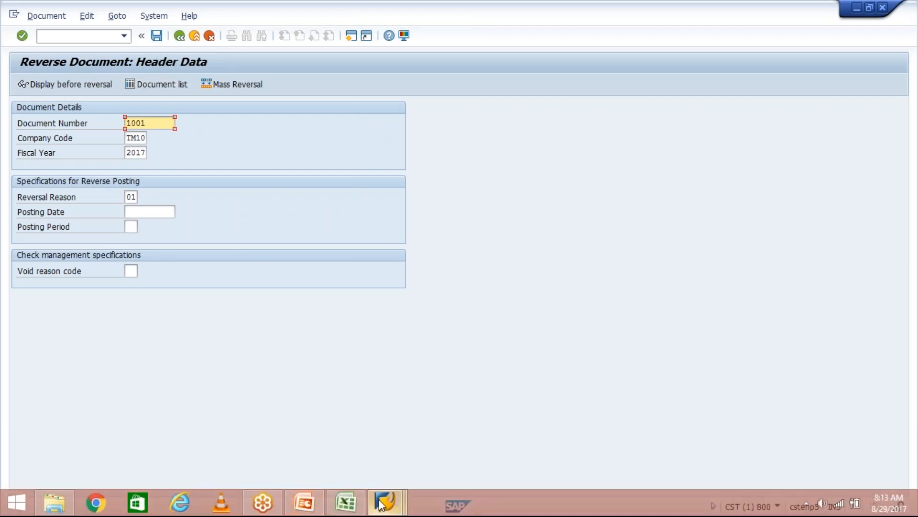
Check the amount of document 1001 in the line item display of G/L account 4000.
{"action": "left_click", "coordinate": [381, 504]}
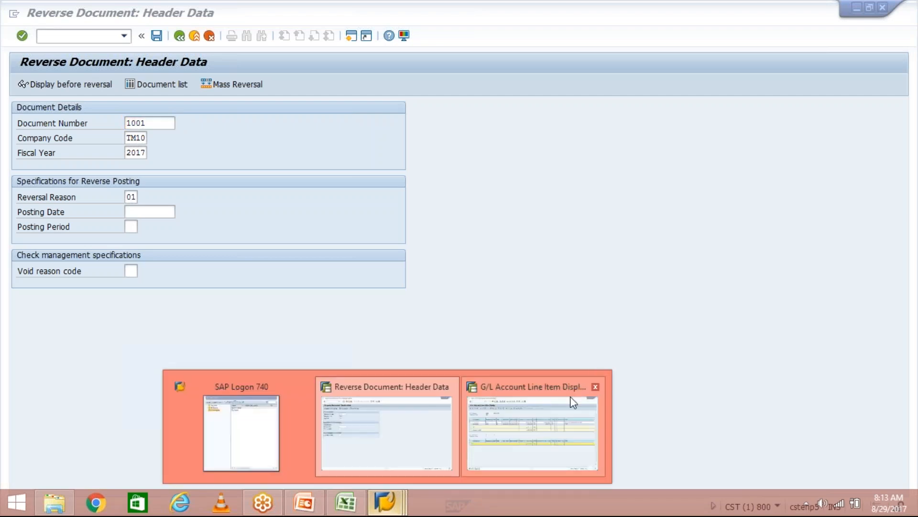
{"action": "left_click", "coordinate": [570, 396]}
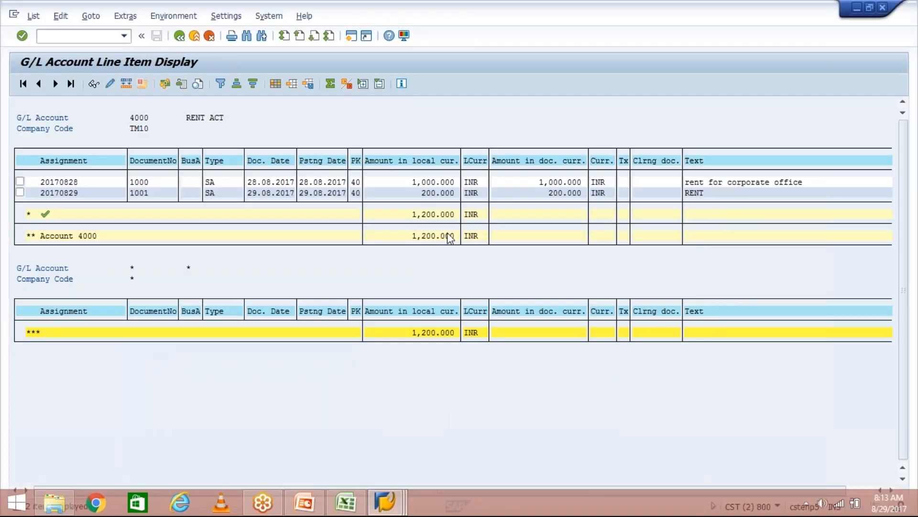
{"action": "left_click", "coordinate": [429, 193]}
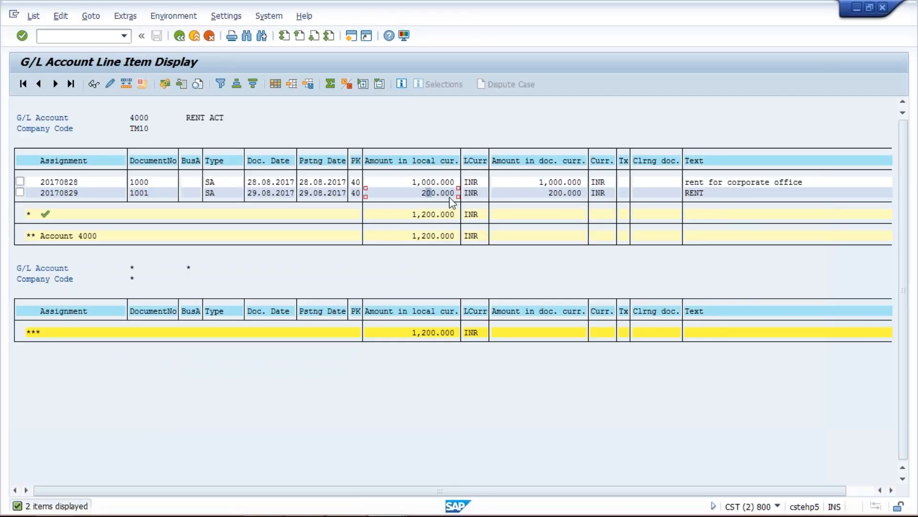
{"action": "left_click", "coordinate": [505, 194]}
{"action": "mouse_move", "coordinate": [372, 516]}
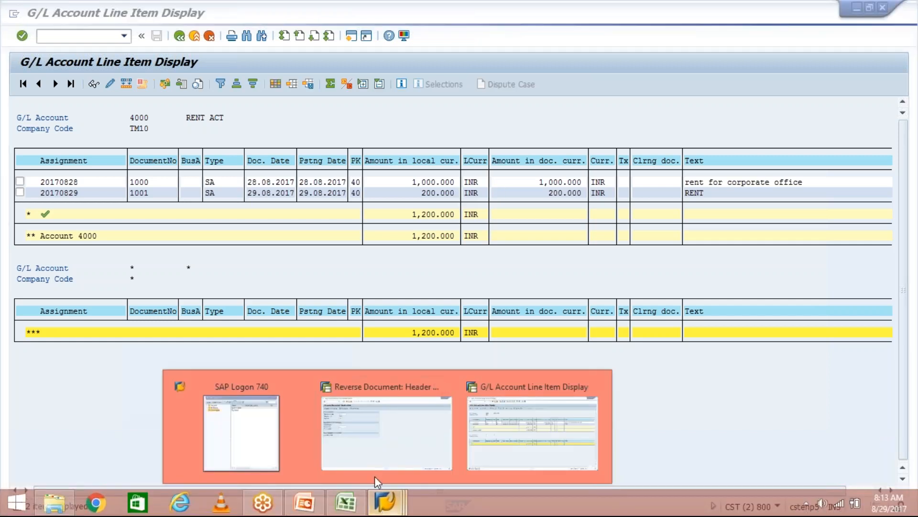
Return to the Reverse Document session and post the reversal of document 1001.
{"action": "left_click", "coordinate": [372, 453]}
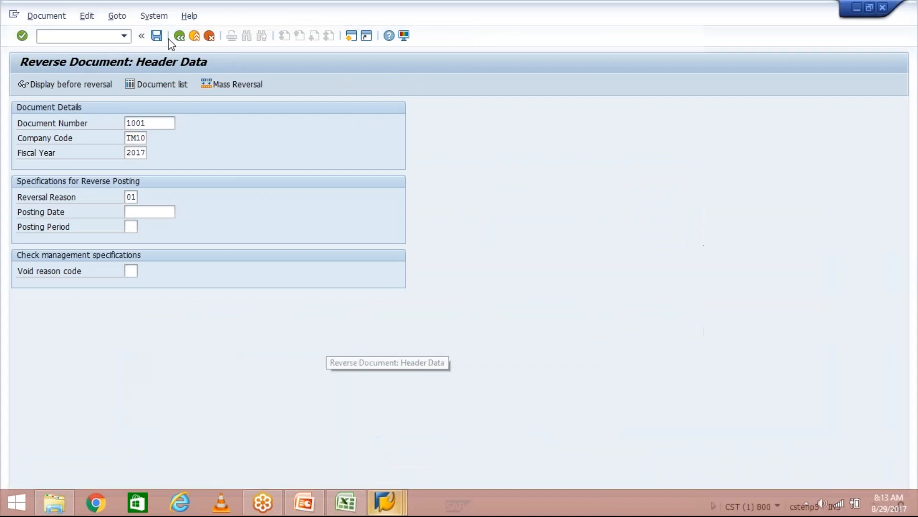
{"action": "left_click", "coordinate": [157, 36]}
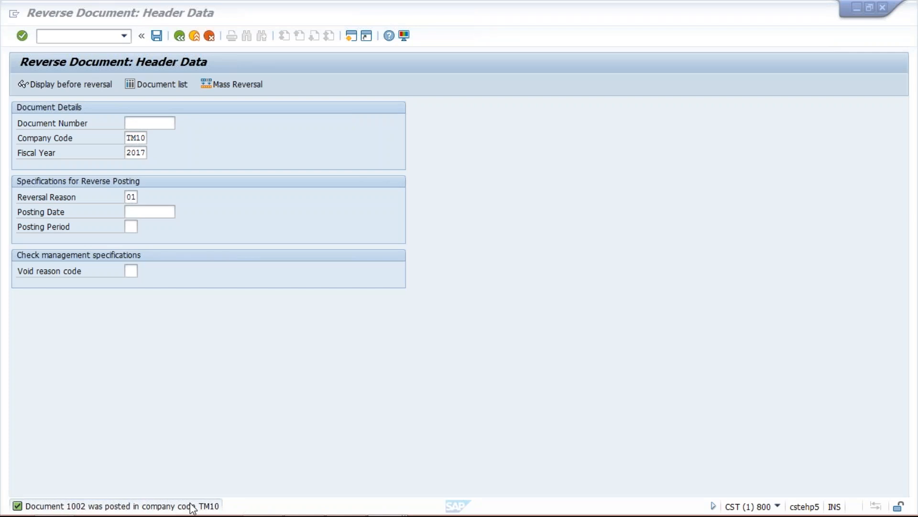
{"action": "left_click", "coordinate": [201, 402]}
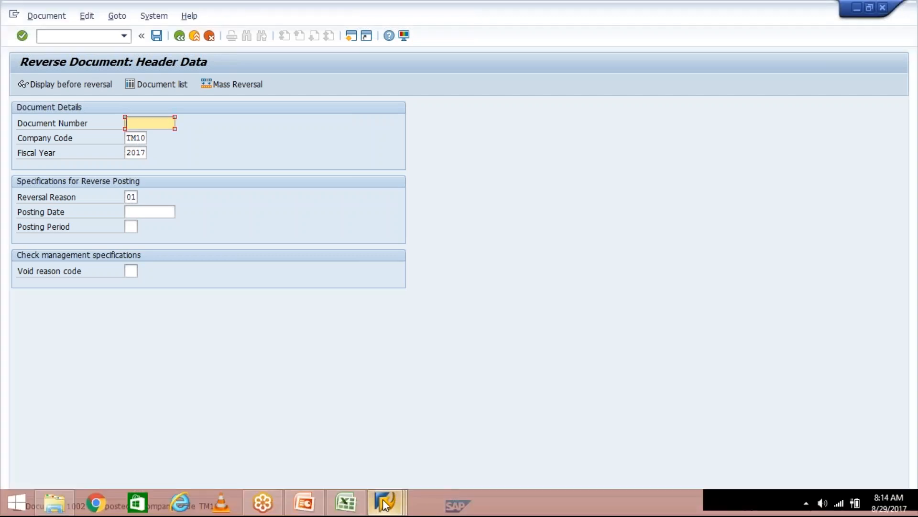
Close the Performance Assistant window, return to the G/L account line item display and refresh the list.
{"action": "left_click", "coordinate": [384, 503]}
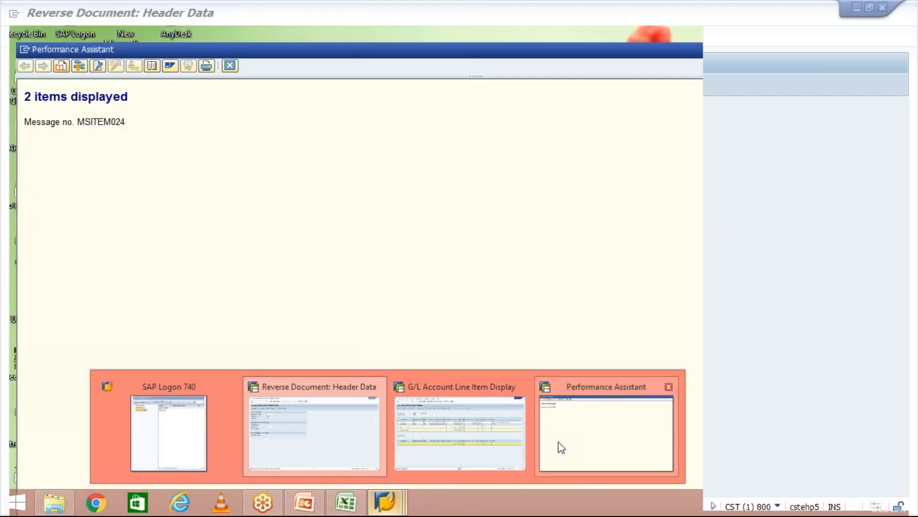
{"action": "left_click", "coordinate": [558, 442]}
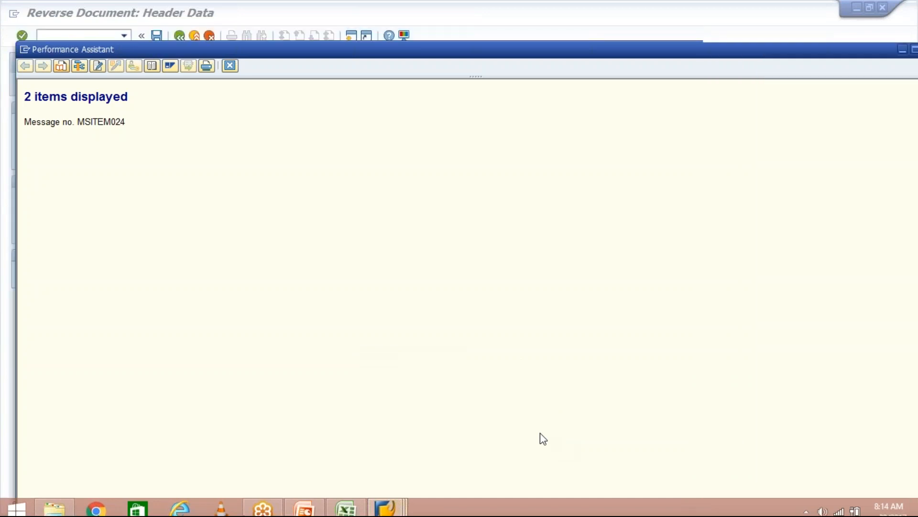
{"action": "left_click", "coordinate": [230, 66]}
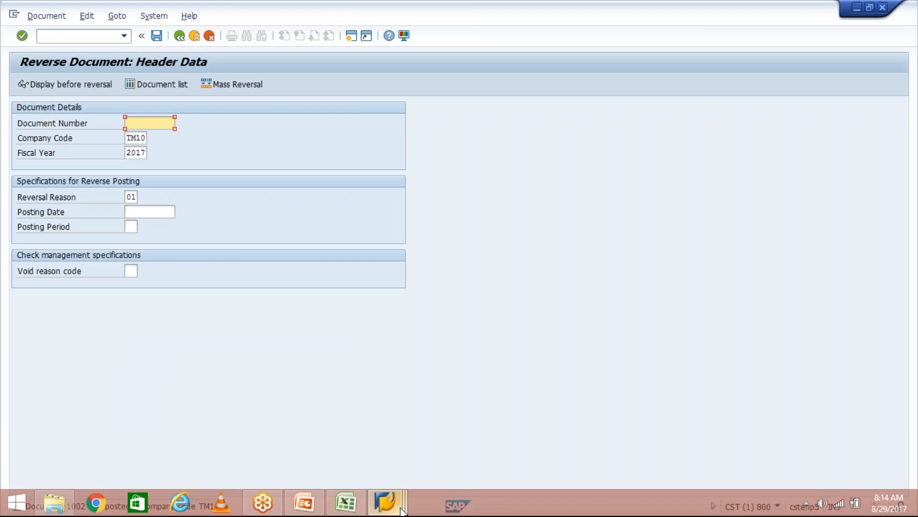
{"action": "mouse_move", "coordinate": [385, 502]}
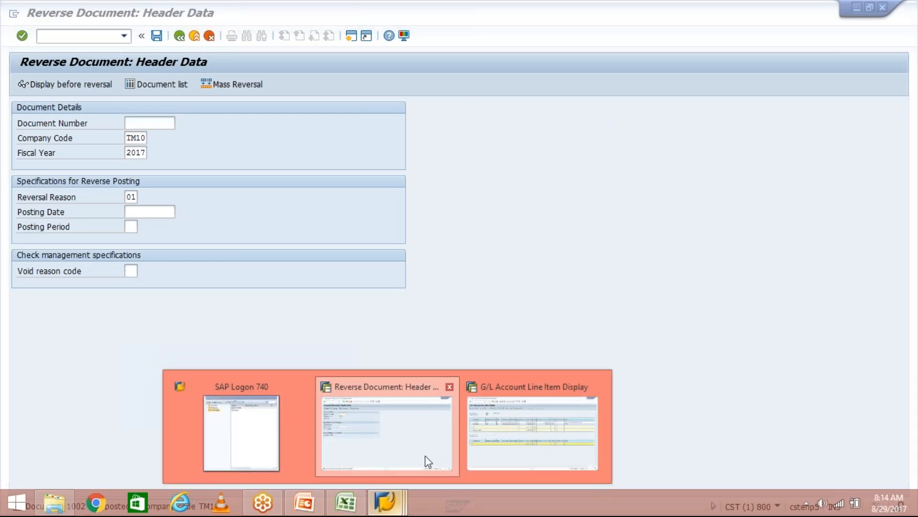
{"action": "mouse_move", "coordinate": [472, 450]}
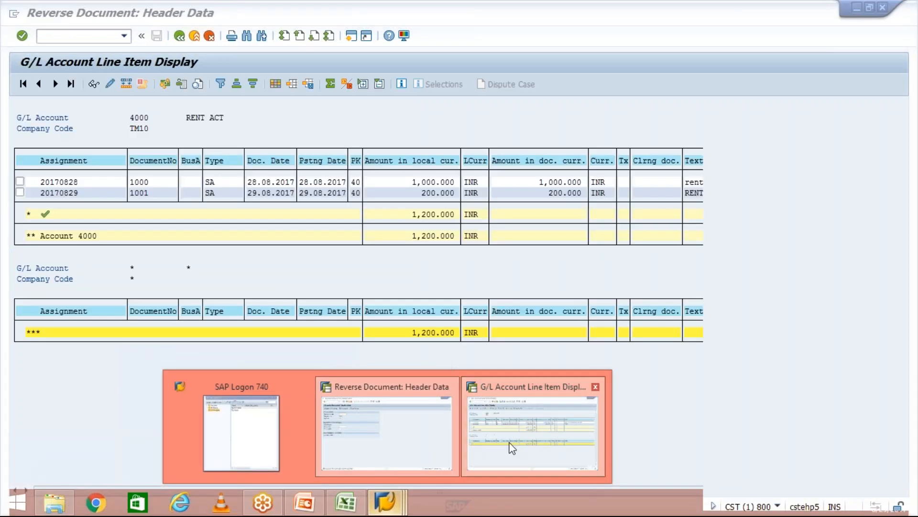
{"action": "left_click", "coordinate": [512, 448]}
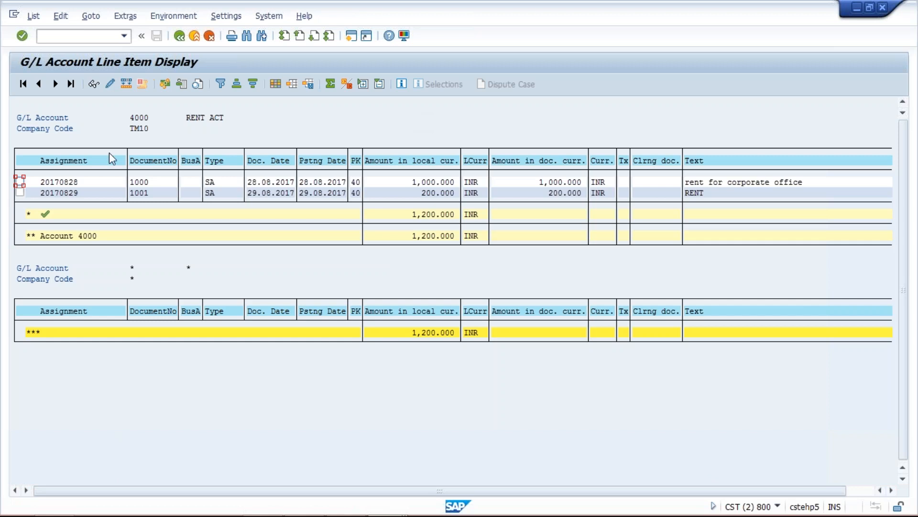
{"action": "left_click", "coordinate": [33, 16]}
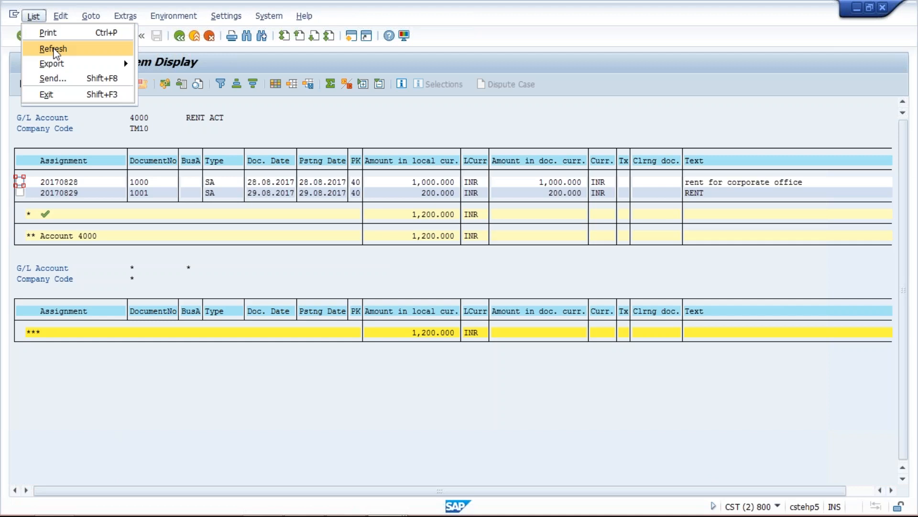
{"action": "left_click", "coordinate": [54, 49]}
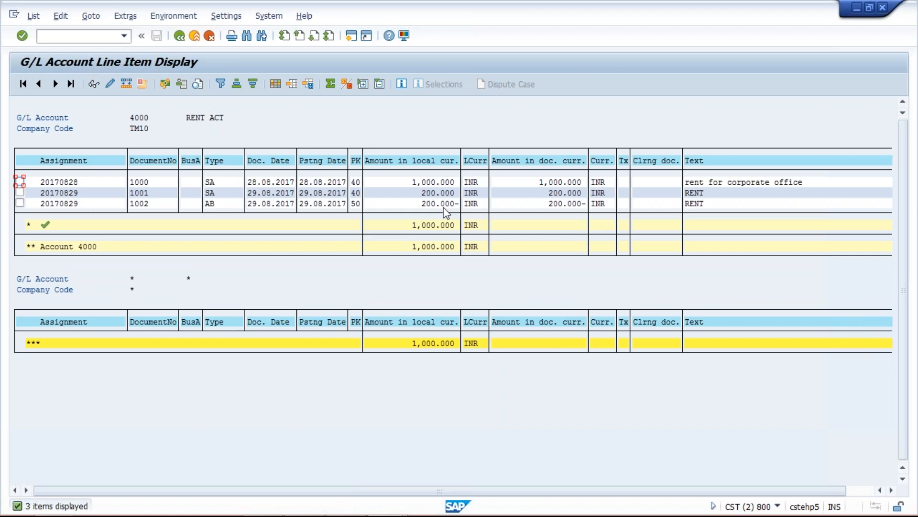
Compare the original and reversal amounts of the RENT line items with the remaining corporate office rent item.
{"action": "left_click", "coordinate": [425, 193]}
{"action": "left_click", "coordinate": [421, 204]}
{"action": "left_click", "coordinate": [435, 205]}
{"action": "left_click", "coordinate": [438, 193]}
{"action": "left_click", "coordinate": [428, 195]}
{"action": "left_click", "coordinate": [427, 203]}
{"action": "left_click", "coordinate": [405, 183]}
Switch to PowerPoint to review the posting types and transaction codes on the Document Posting slide.
{"action": "mouse_move", "coordinate": [384, 513]}
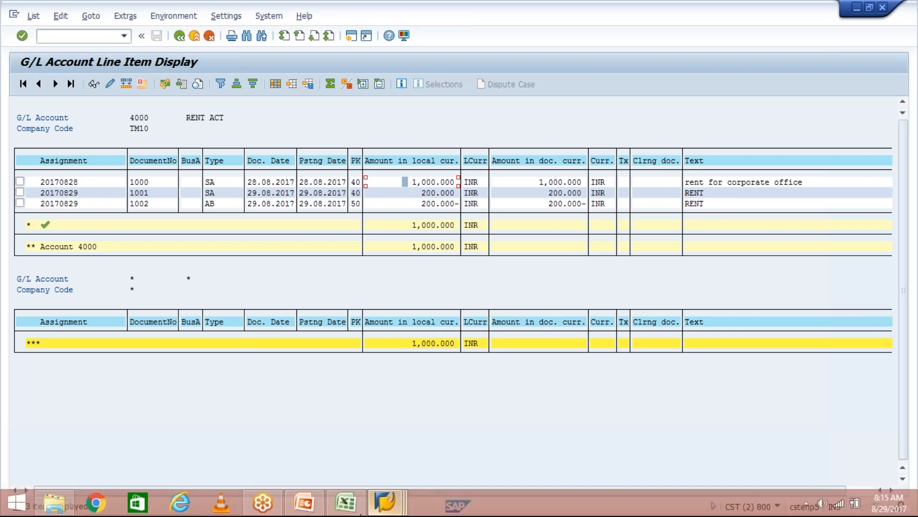
{"action": "mouse_move", "coordinate": [315, 510]}
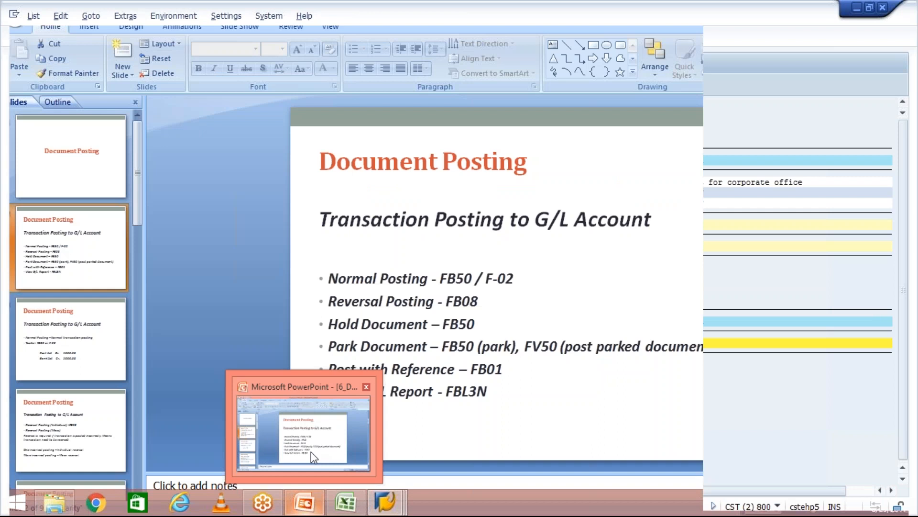
{"action": "left_click", "coordinate": [311, 452]}
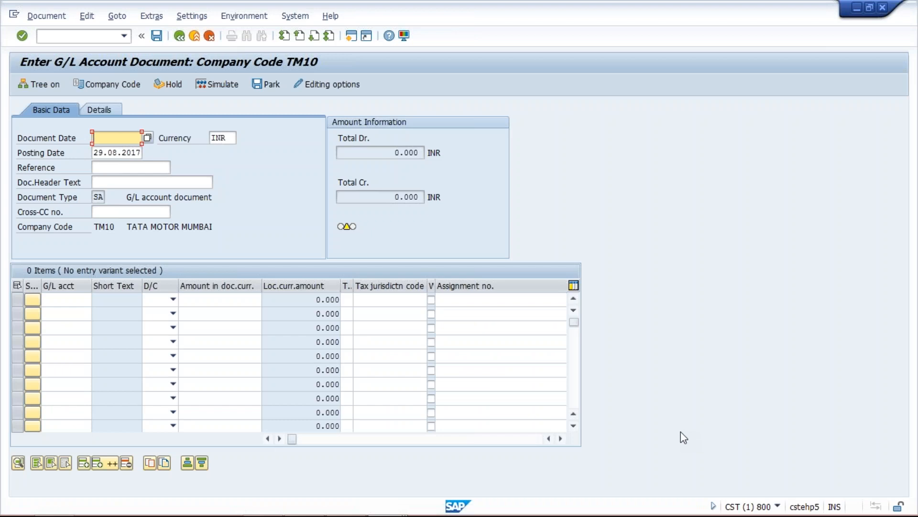
Enter document date 29.08.2017 and header text TEST in the G/L account document header.
{"action": "type", "text": "29"}
{"action": "key", "text": "Down"}
{"action": "key", "text": "Return"}
{"action": "left_click", "coordinate": [126, 182]}
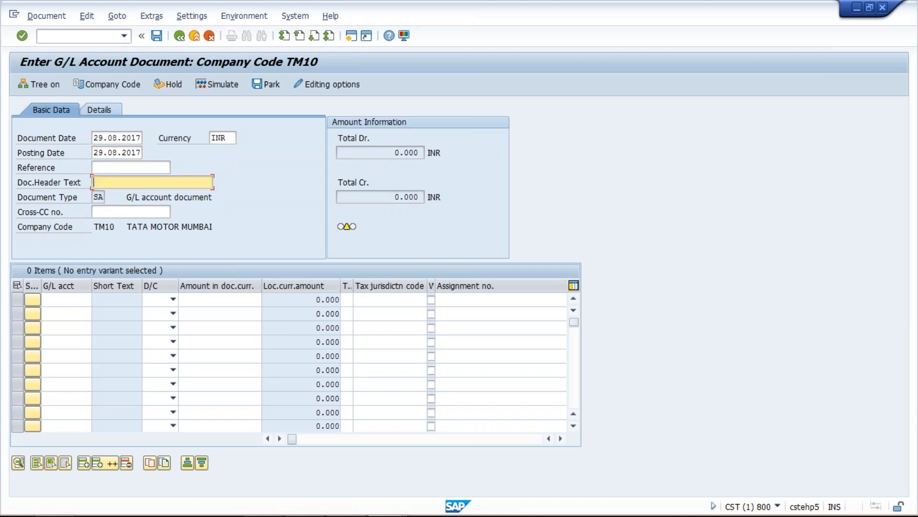
{"action": "key", "text": "BackSpace"}
{"action": "left_click", "coordinate": [118, 195]}
Fill the first line item with G/L account 4000 as a debit of 2000.
{"action": "left_click", "coordinate": [59, 295]}
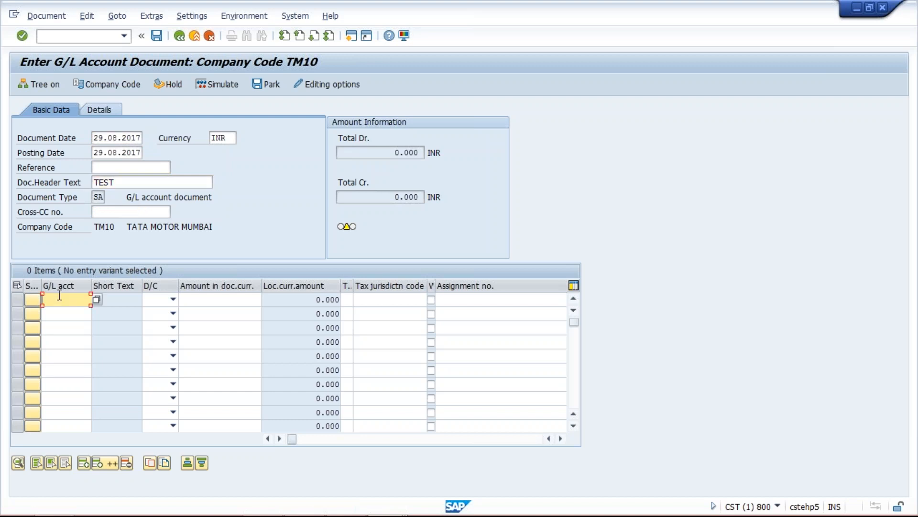
{"action": "key", "text": "BackSpace"}
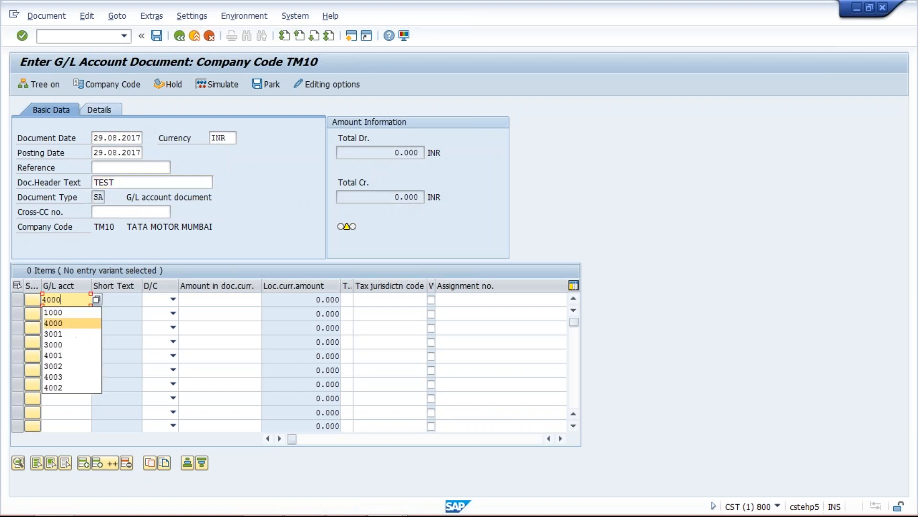
{"action": "left_click", "coordinate": [72, 324]}
{"action": "left_click", "coordinate": [172, 299]}
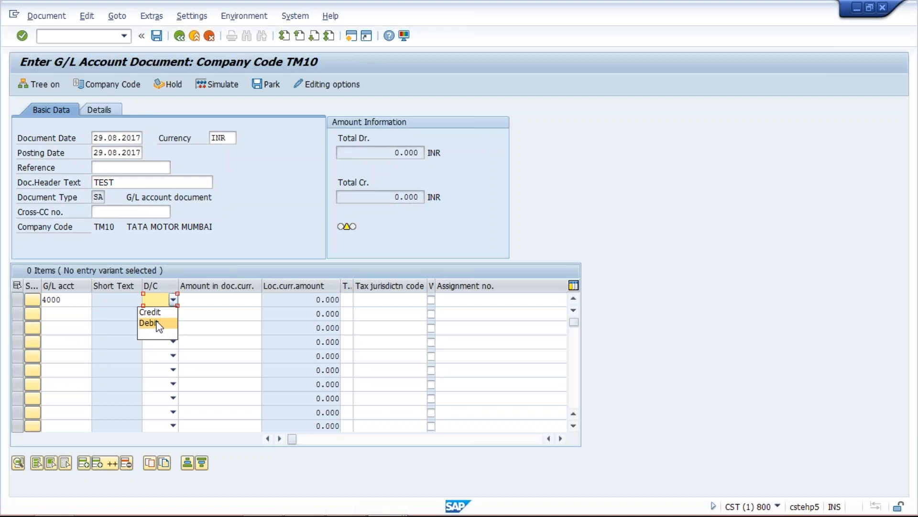
{"action": "left_click", "coordinate": [158, 324]}
{"action": "left_click", "coordinate": [223, 303]}
{"action": "type", "text": "2000"}
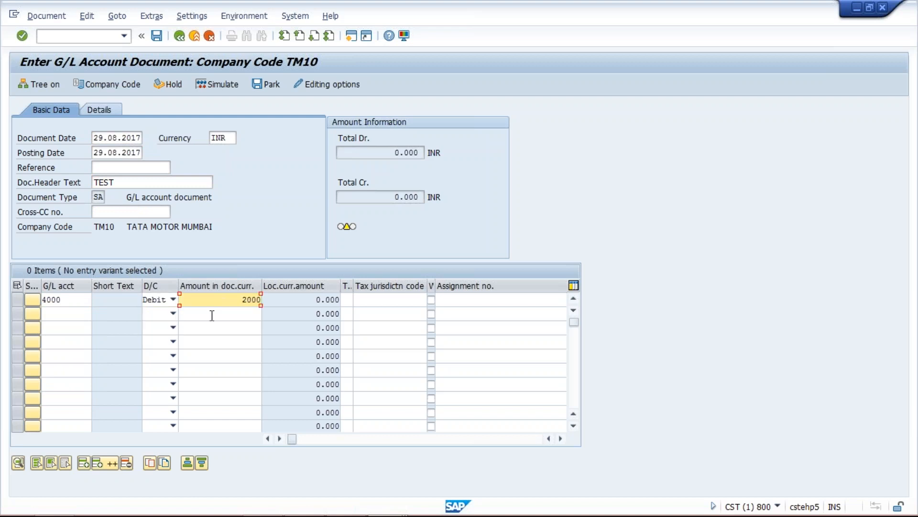
{"action": "left_click", "coordinate": [51, 315]}
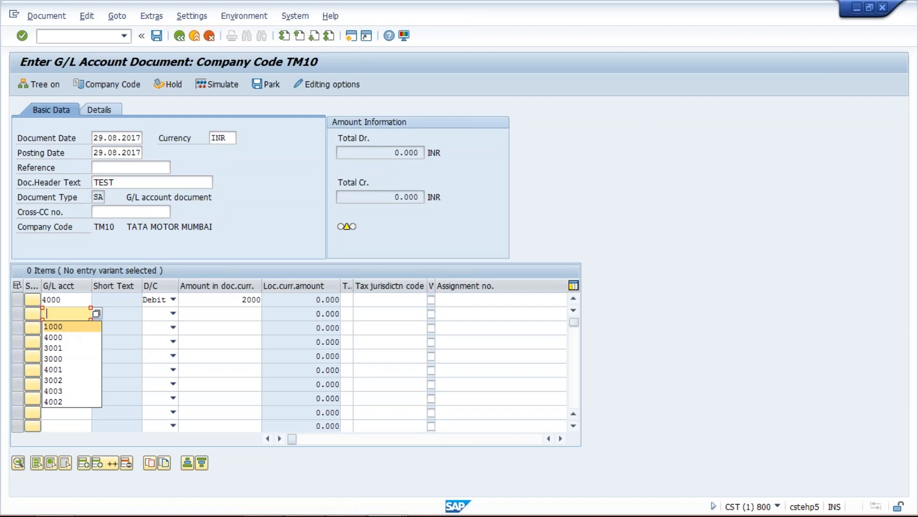
{"action": "left_click", "coordinate": [61, 329]}
{"action": "left_click", "coordinate": [165, 314]}
{"action": "left_click", "coordinate": [163, 325]}
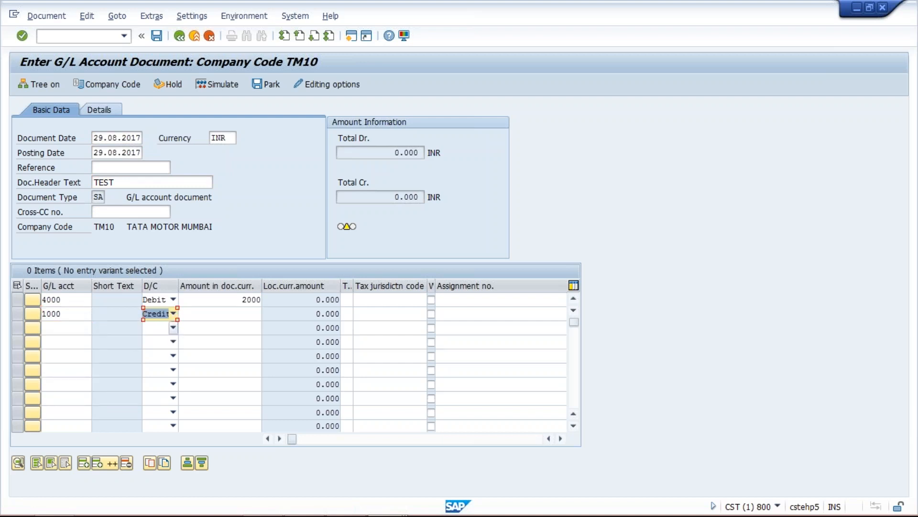
{"action": "left_click", "coordinate": [221, 316]}
{"action": "type", "text": "2"}
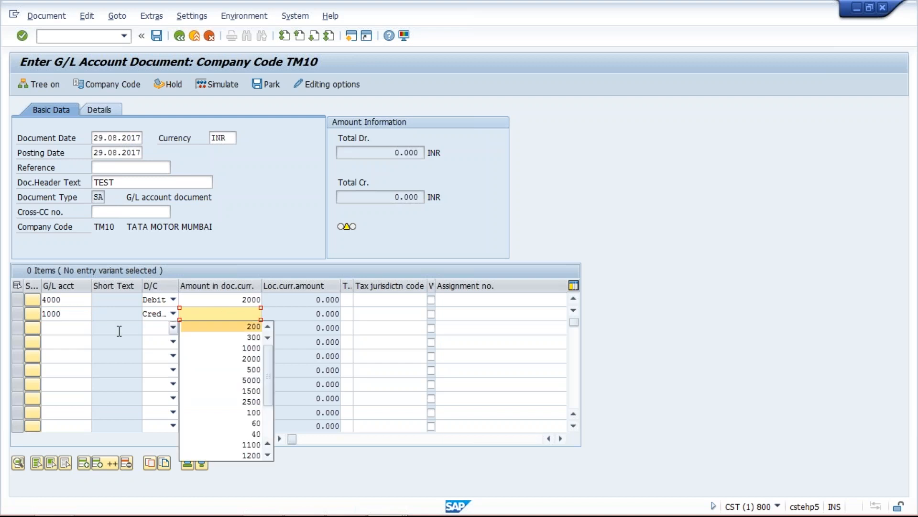
{"action": "left_click", "coordinate": [165, 317]}
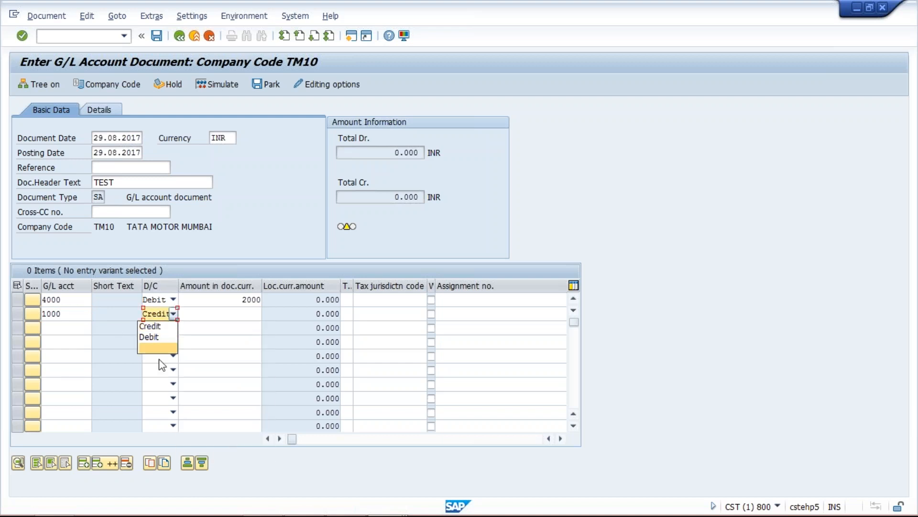
{"action": "left_click", "coordinate": [158, 350]}
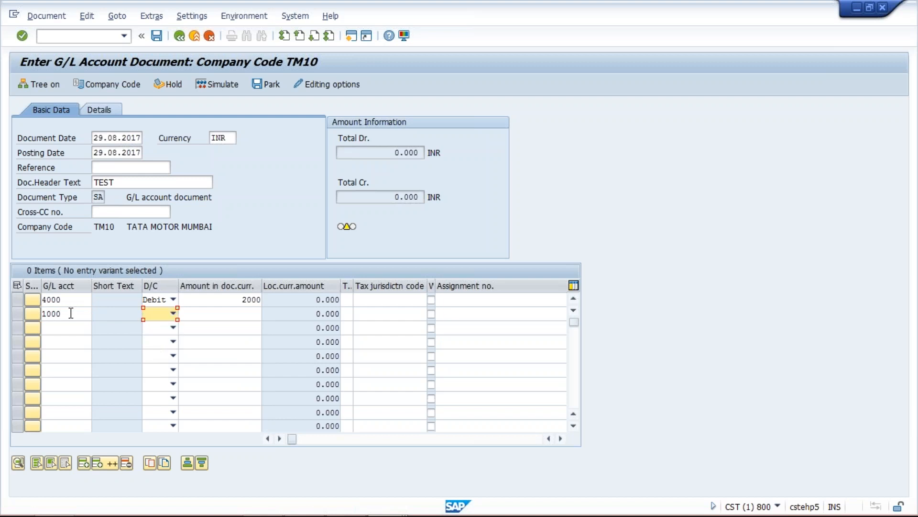
{"action": "left_click", "coordinate": [200, 317]}
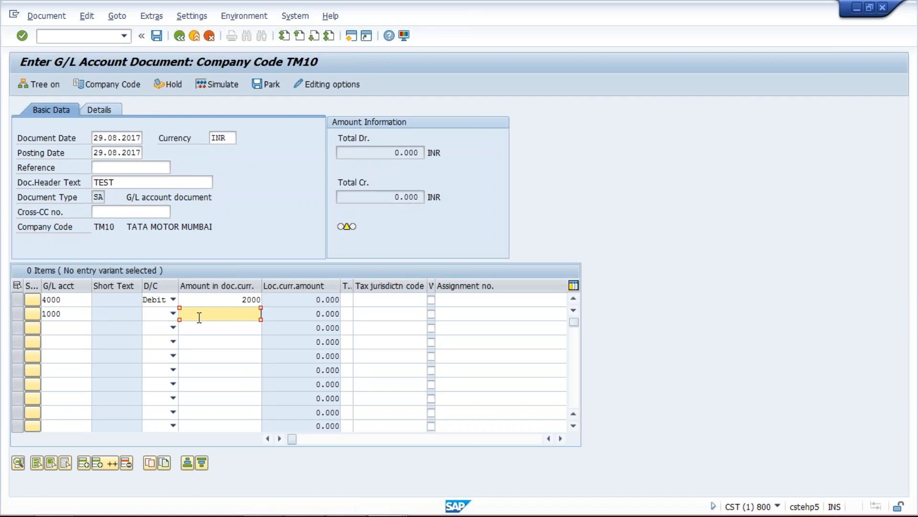
{"action": "left_click", "coordinate": [69, 314]}
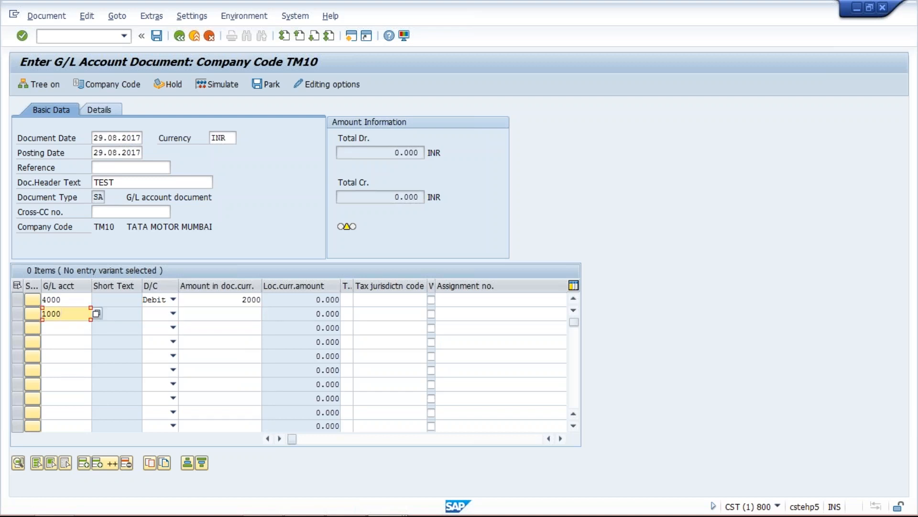
{"action": "key", "text": "BackSpace"}
{"action": "key", "text": "BackSpace"}
{"action": "key", "text": "BackSpace"}
{"action": "key", "text": "BackSpace"}
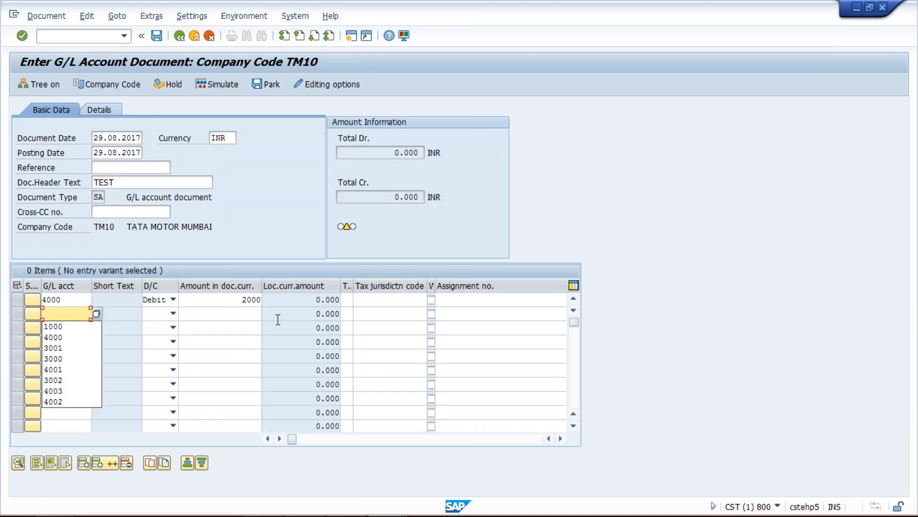
{"action": "left_click", "coordinate": [245, 317]}
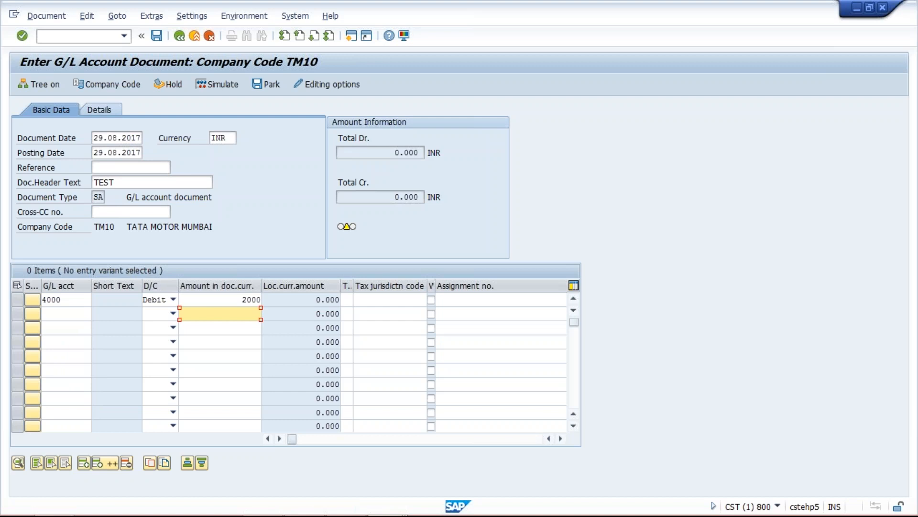
Set the line item text of the G/L account 4000 debit line to RENT.
{"action": "left_click", "coordinate": [559, 441]}
{"action": "left_click", "coordinate": [558, 441]}
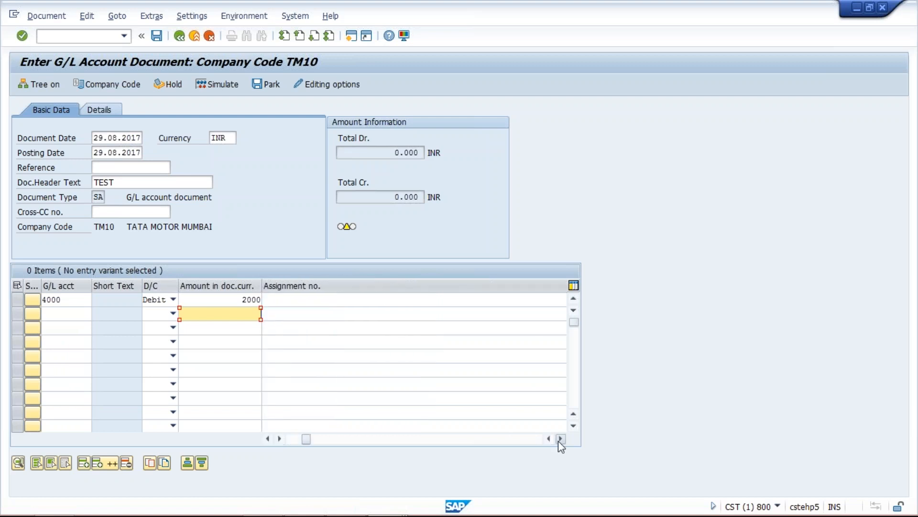
{"action": "left_click", "coordinate": [560, 439]}
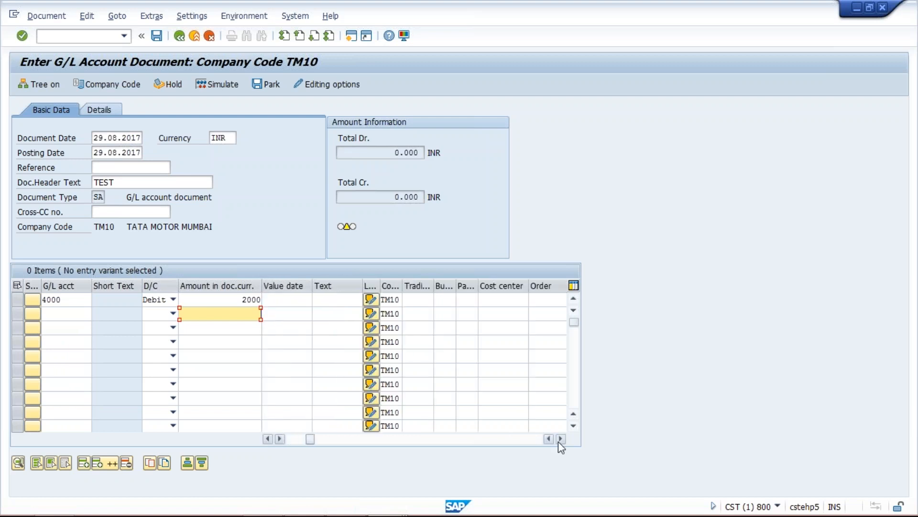
{"action": "left_click", "coordinate": [323, 299]}
{"action": "type", "text": "R"}
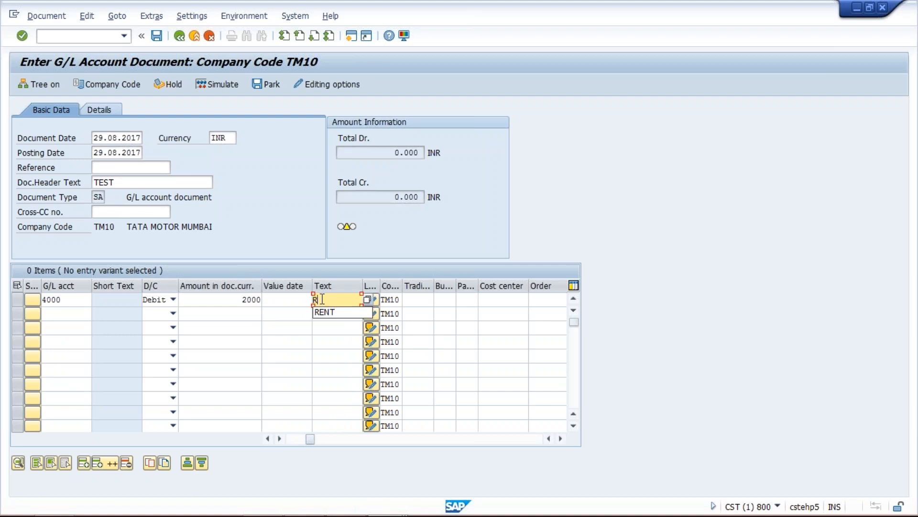
{"action": "key", "text": "Return"}
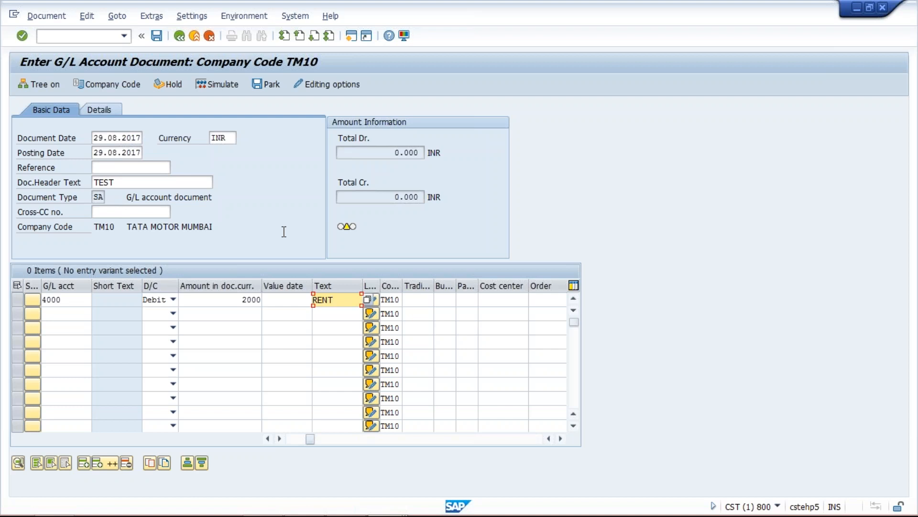
Hold the incomplete G/L document under temporary document number 123.
{"action": "left_click", "coordinate": [175, 84]}
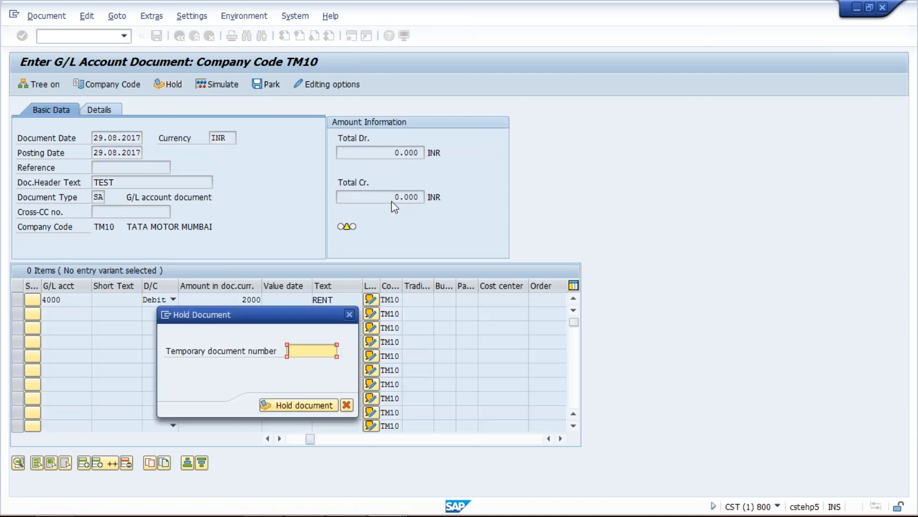
{"action": "type", "text": "123"}
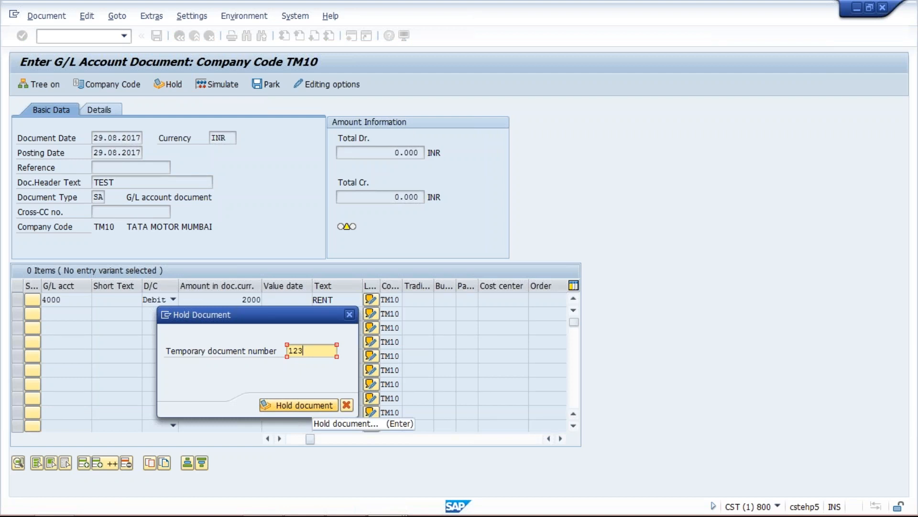
{"action": "left_click", "coordinate": [297, 405]}
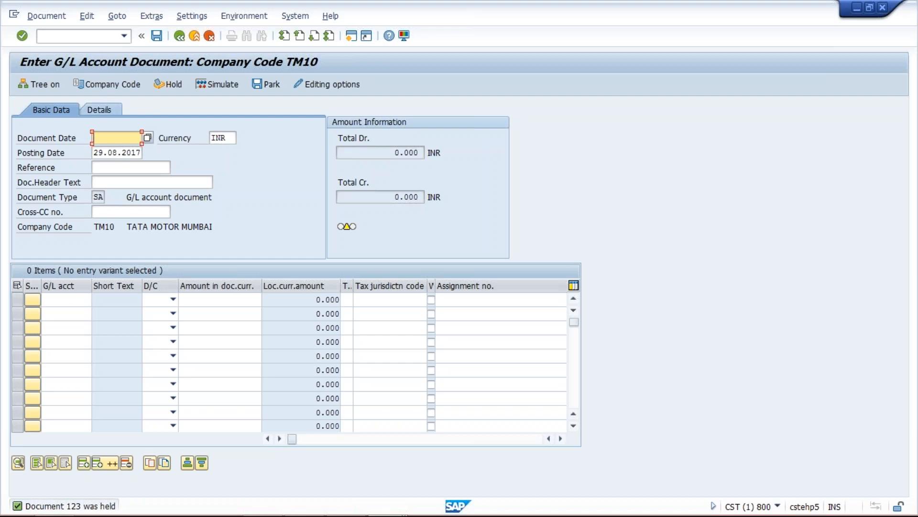
Restart transaction FB50 and retrieve held document 123 into the entry screen.
{"action": "left_click", "coordinate": [124, 36]}
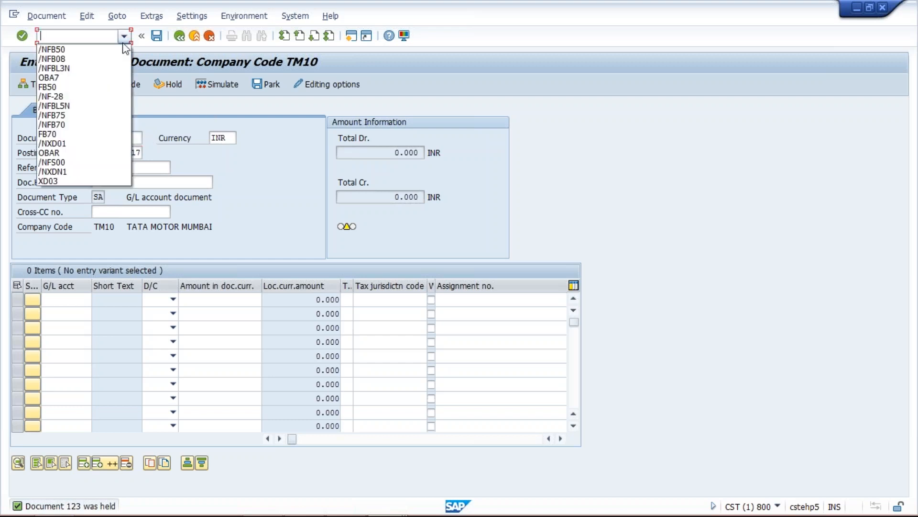
{"action": "left_click", "coordinate": [119, 45]}
{"action": "key", "text": "Return"}
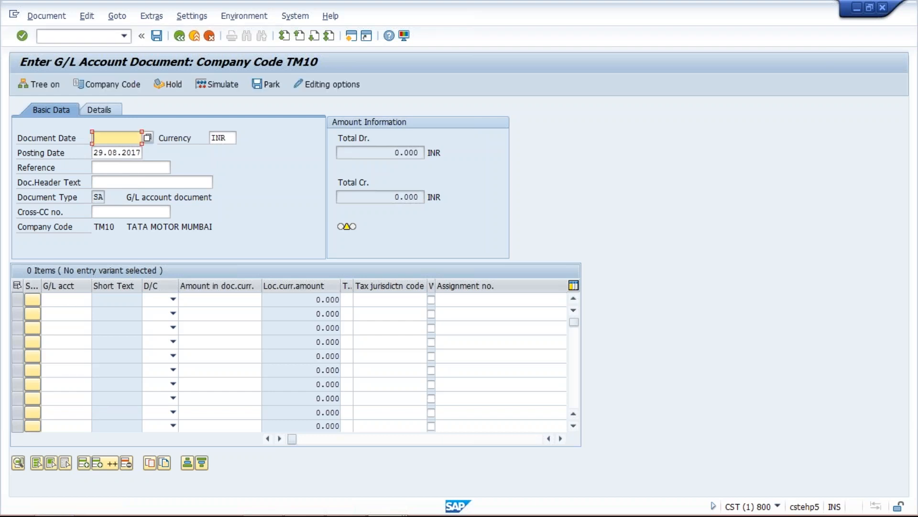
{"action": "left_click", "coordinate": [56, 19]}
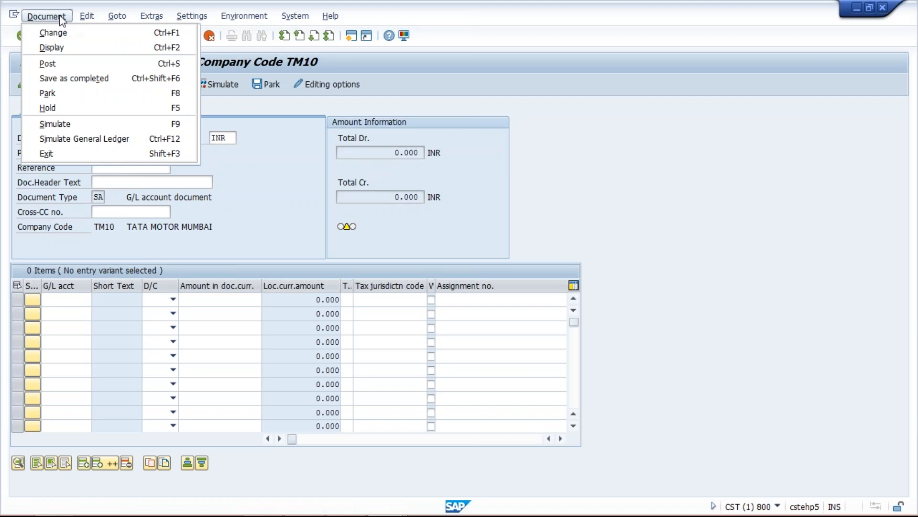
{"action": "mouse_move", "coordinate": [85, 18]}
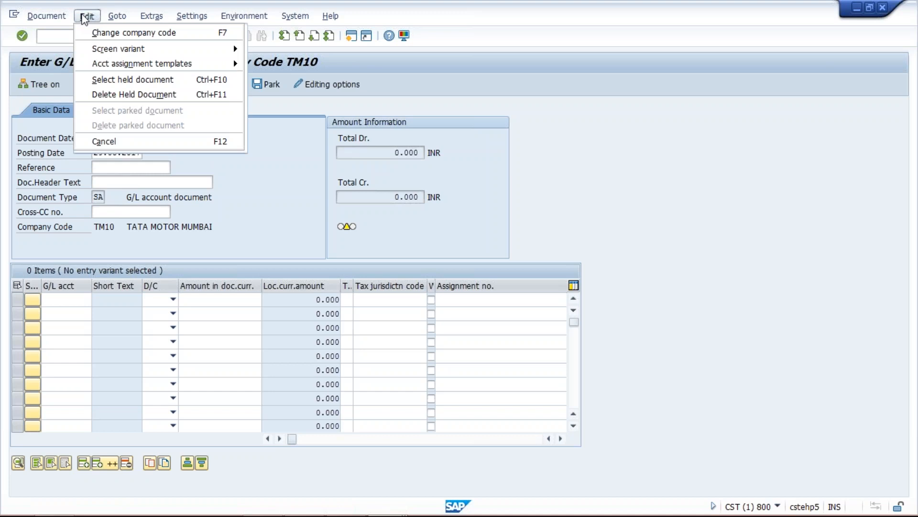
{"action": "mouse_move", "coordinate": [104, 58]}
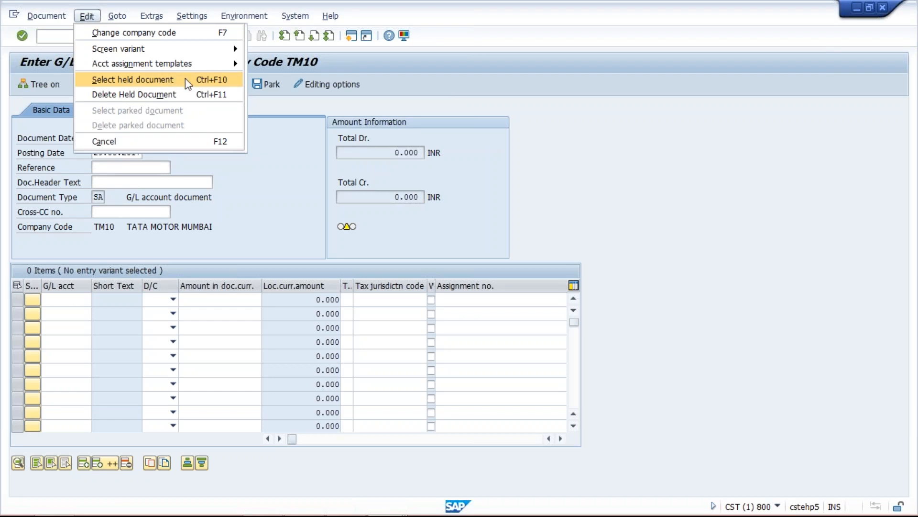
{"action": "left_click", "coordinate": [186, 81]}
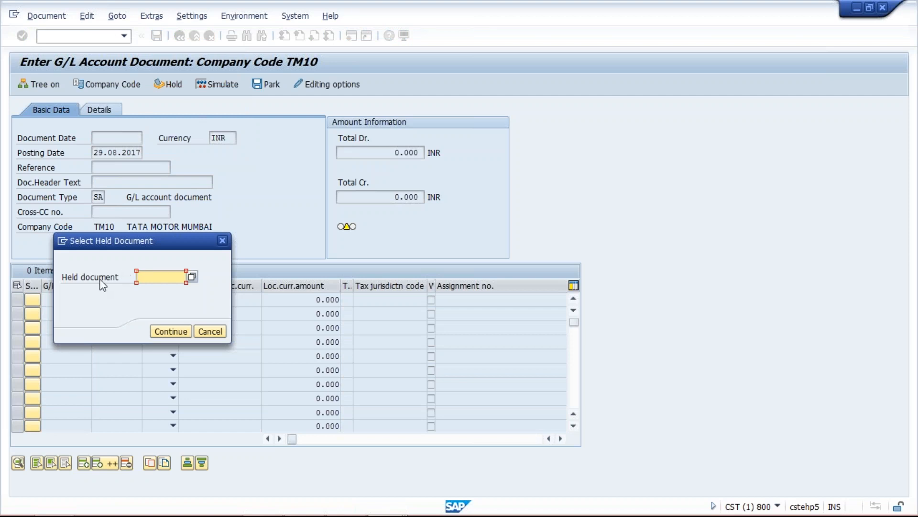
{"action": "type", "text": "123"}
{"action": "key", "text": "Return"}
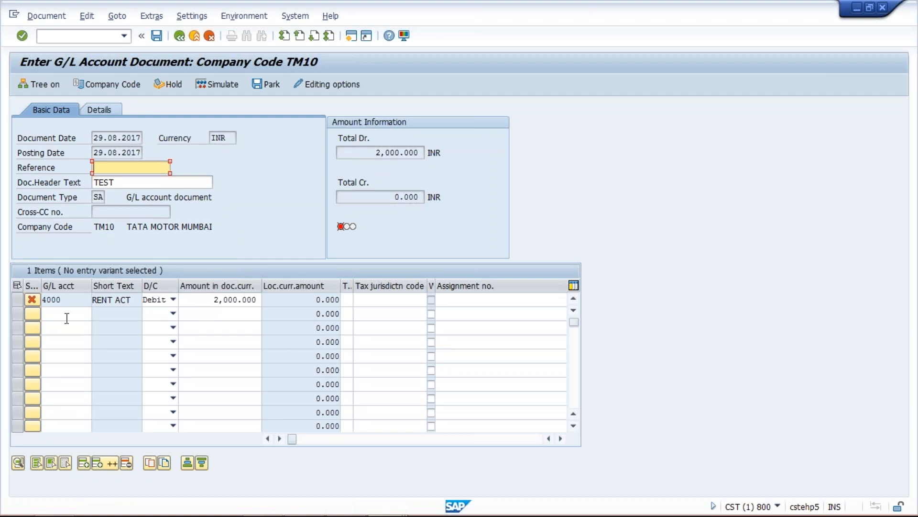
Fill the second line item with G/L account 1000 as a credit of 2000.
{"action": "left_click", "coordinate": [67, 318]}
{"action": "type", "text": "1000"}
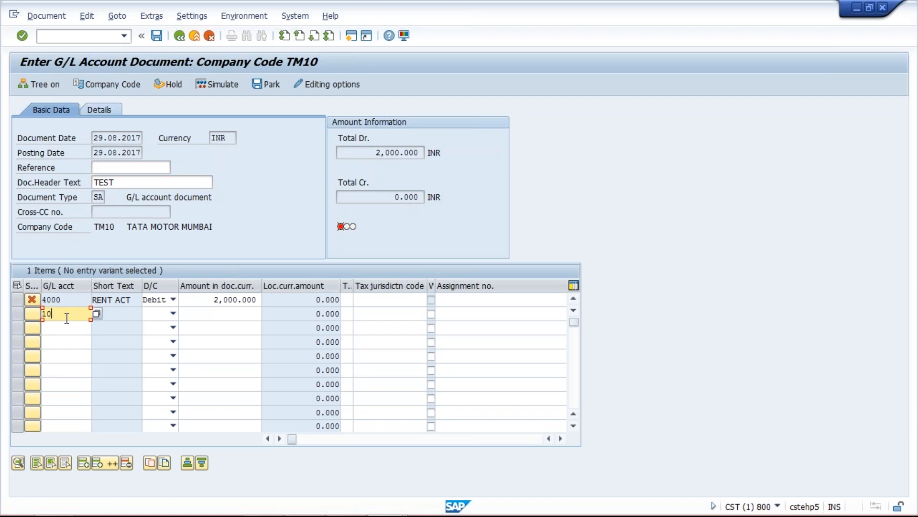
{"action": "left_click", "coordinate": [173, 314]}
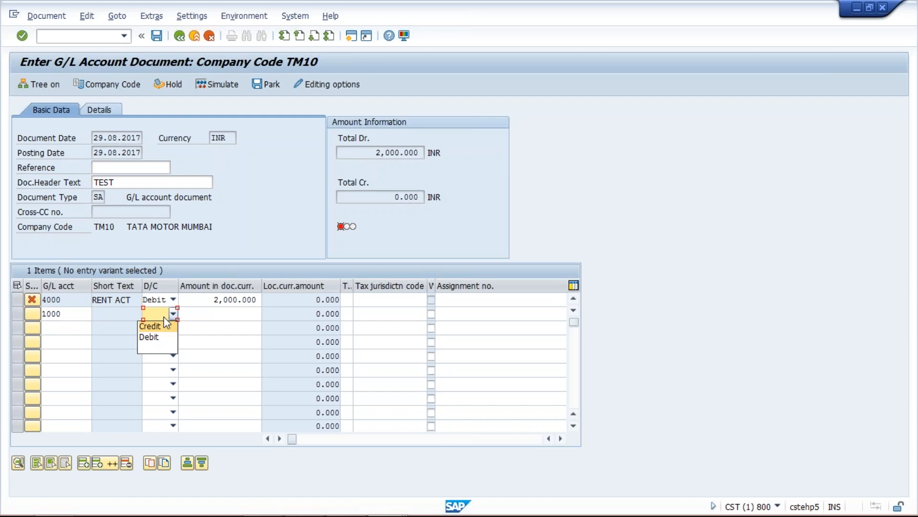
{"action": "left_click", "coordinate": [162, 325]}
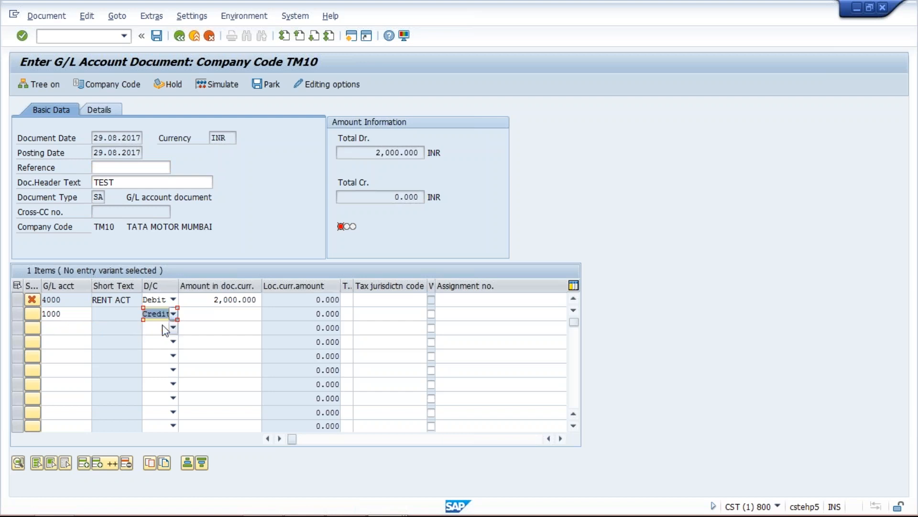
{"action": "left_click", "coordinate": [215, 315]}
{"action": "type", "text": "2000"}
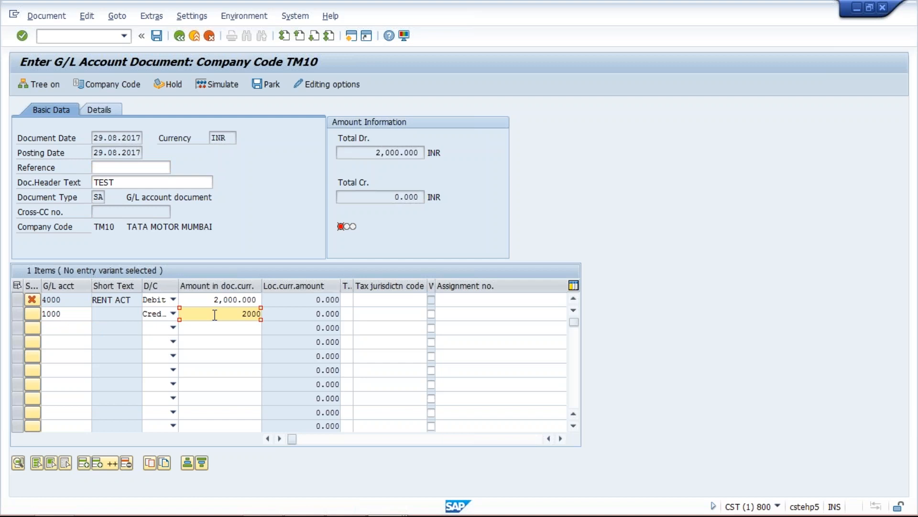
Set the text of the G/L account 1000 credit line to RENT and post the completed document.
{"action": "left_click", "coordinate": [561, 439]}
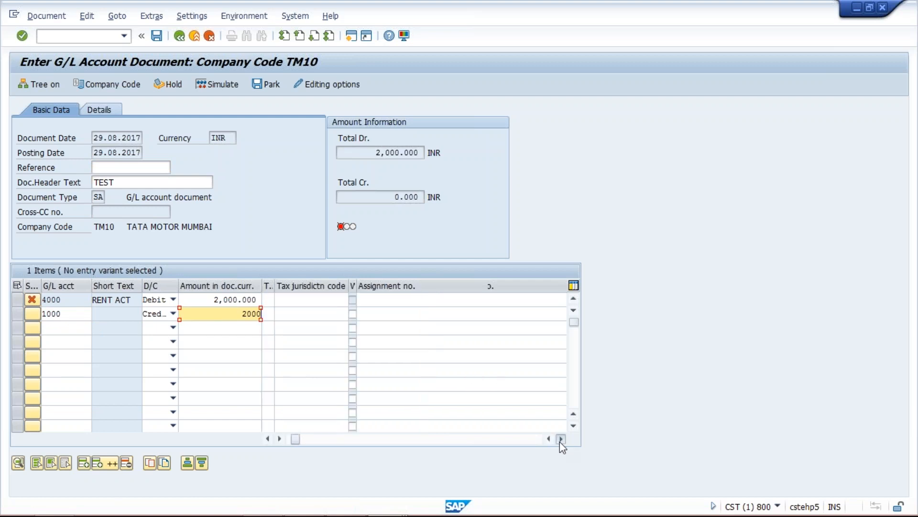
{"action": "left_click", "coordinate": [560, 439]}
{"action": "left_click", "coordinate": [560, 438]}
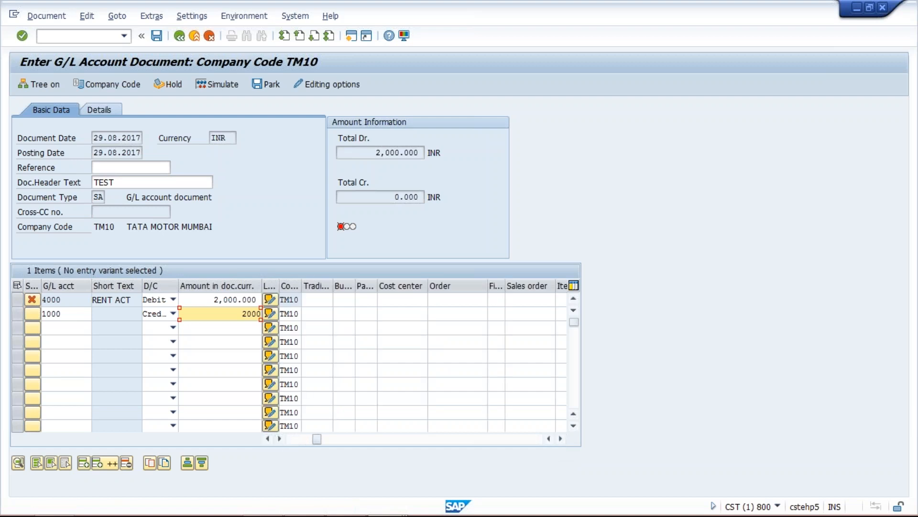
{"action": "left_click", "coordinate": [268, 439]}
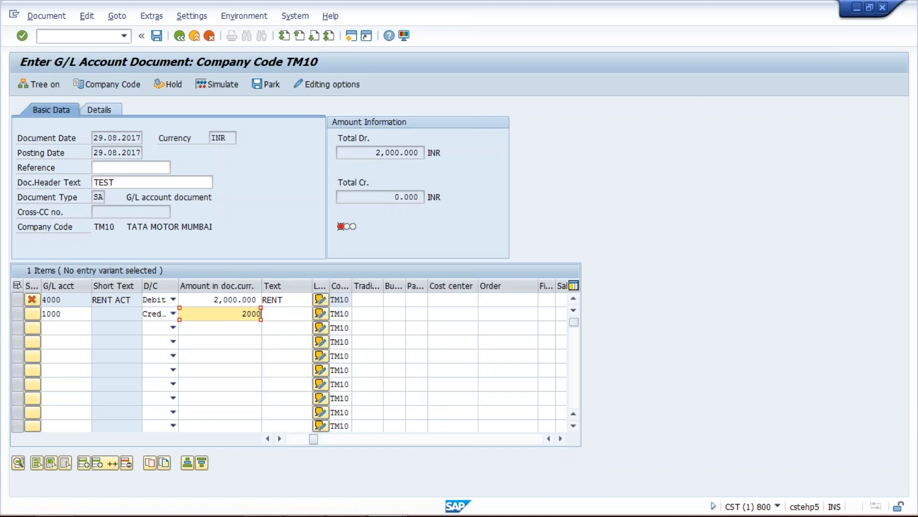
{"action": "left_click", "coordinate": [294, 314]}
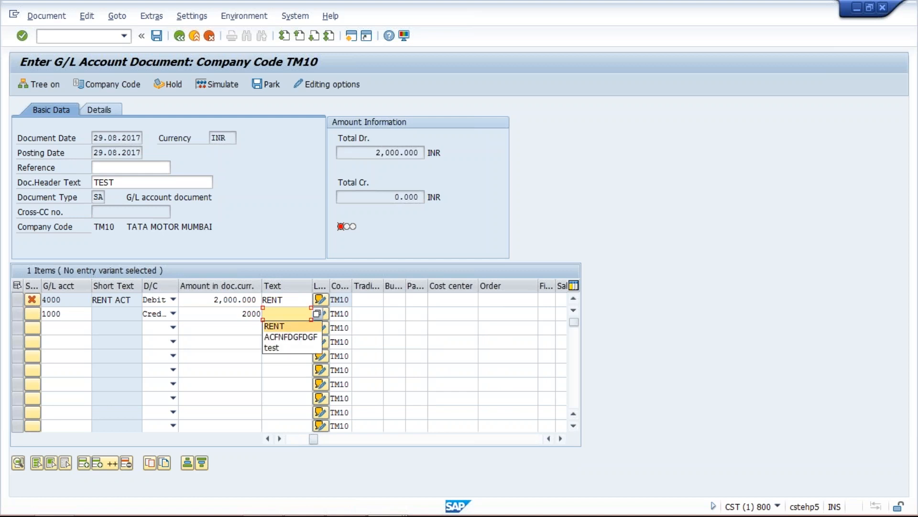
{"action": "left_click", "coordinate": [287, 326]}
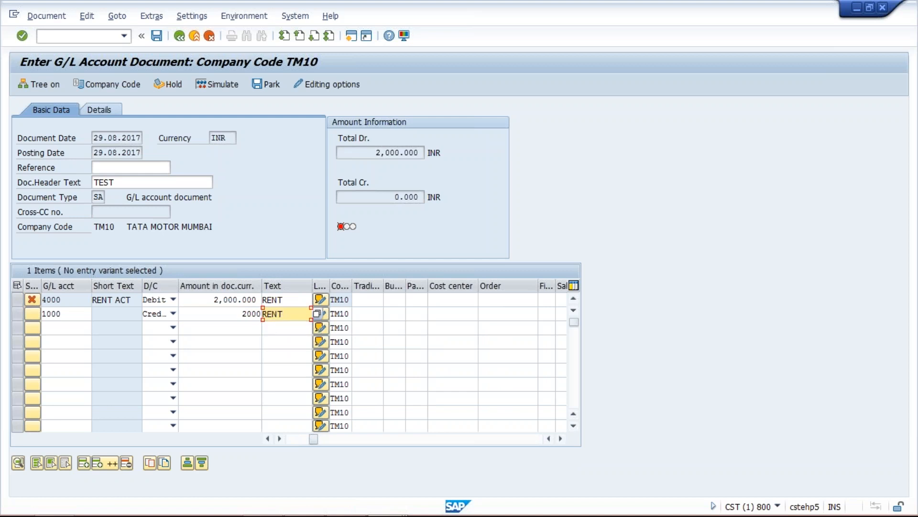
{"action": "key", "text": "Return"}
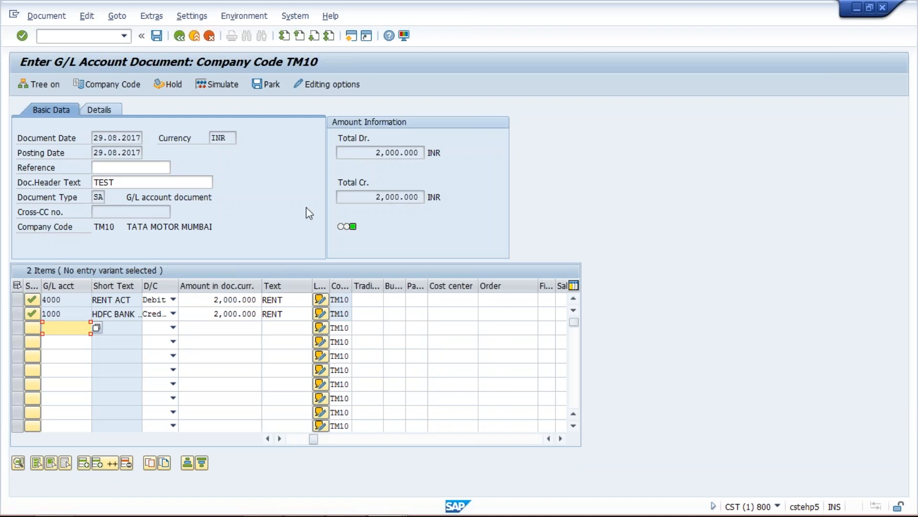
{"action": "left_click", "coordinate": [157, 36]}
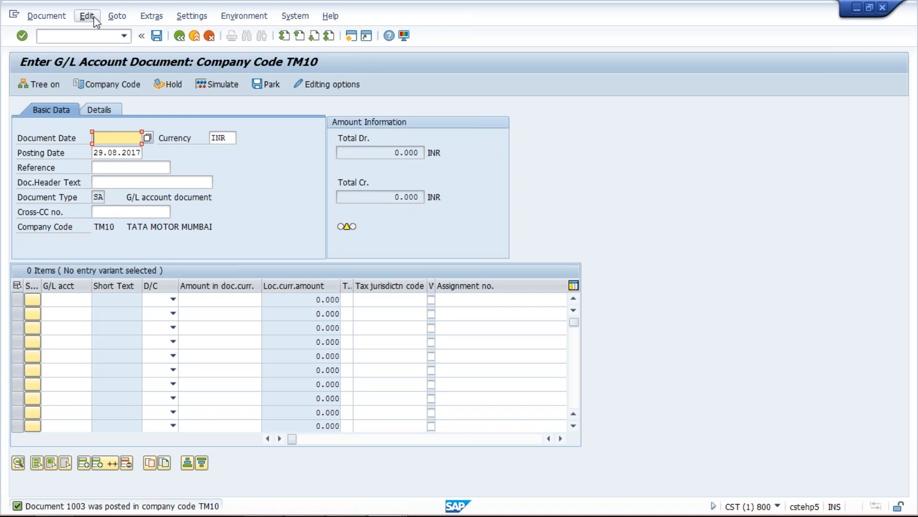
{"action": "mouse_move", "coordinate": [350, 508]}
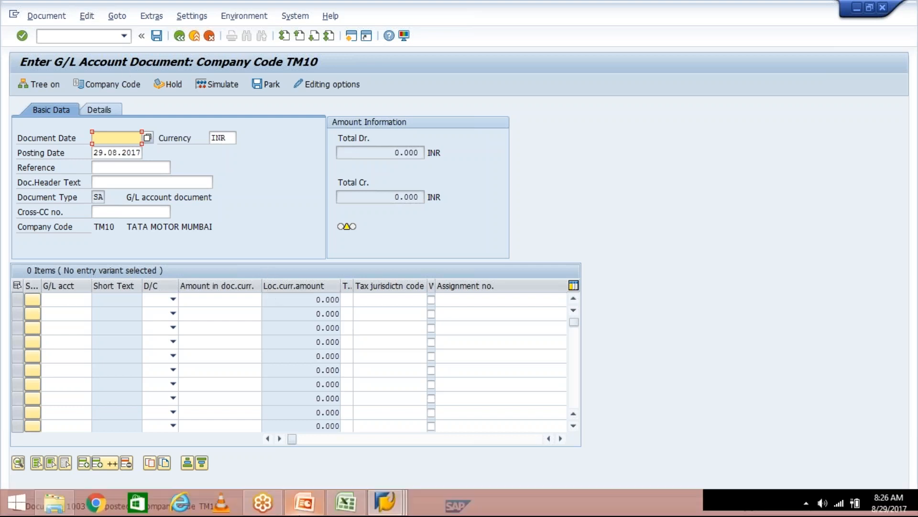
Switch to the Class workbook in Excel and enter 50 LCS in cell H3 of Sheet1.
{"action": "left_click", "coordinate": [339, 508]}
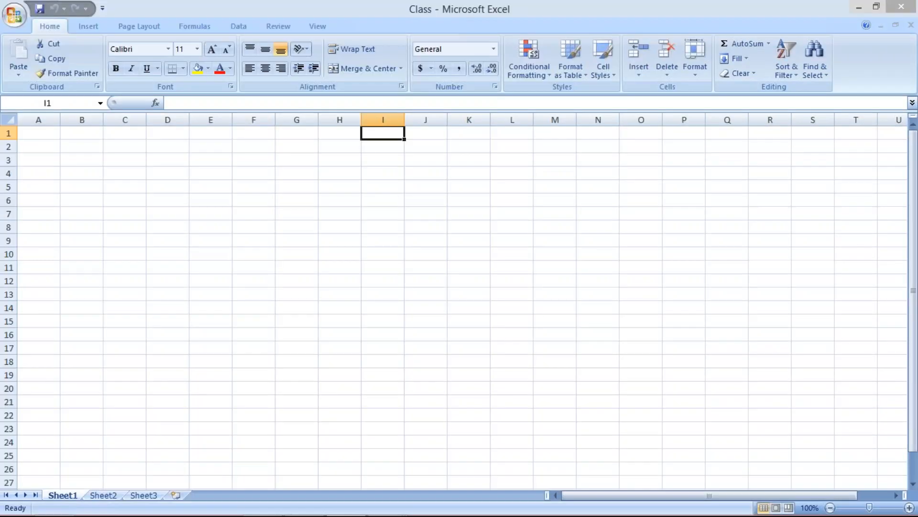
{"action": "left_click", "coordinate": [330, 160]}
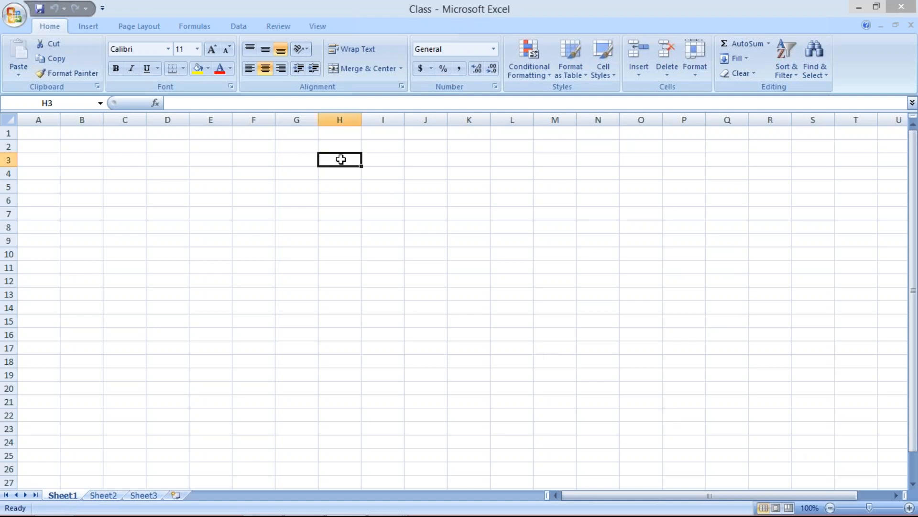
{"action": "type", "text": "50"}
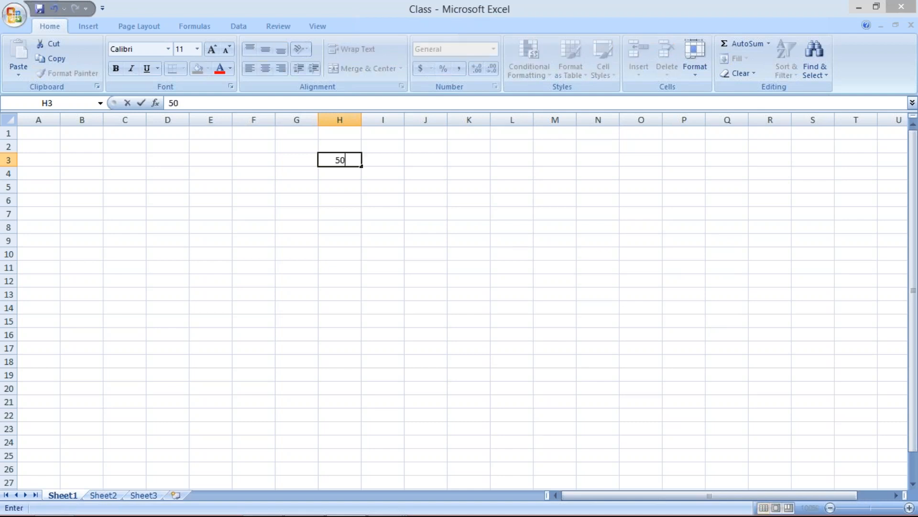
{"action": "type", "text": " LCS"}
{"action": "key", "text": "Return"}
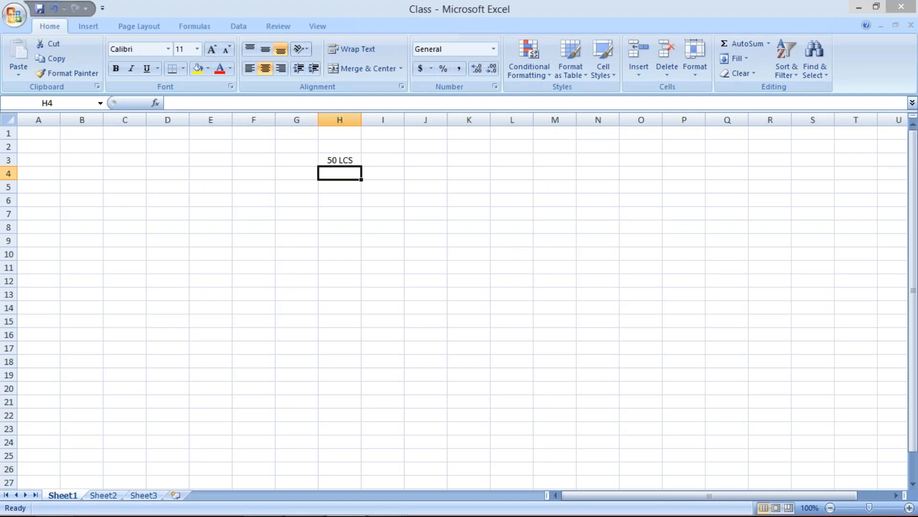
{"action": "left_click", "coordinate": [320, 201]}
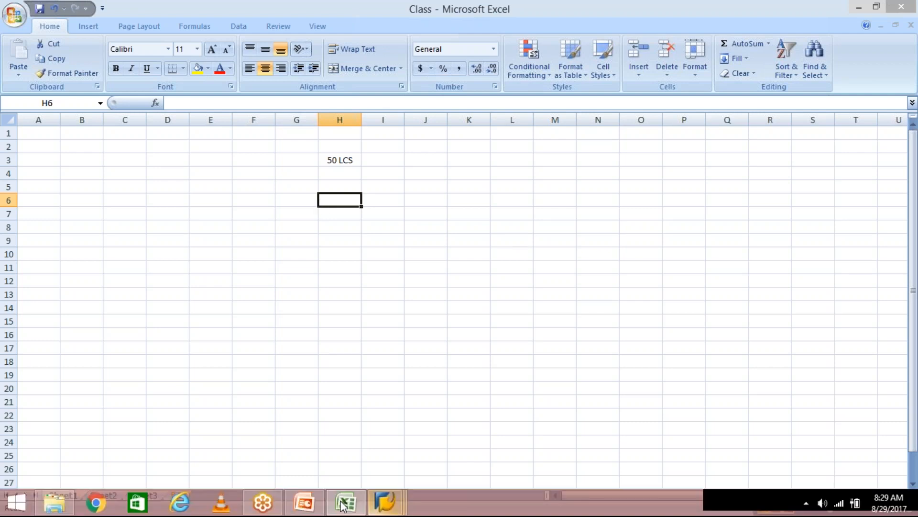
Switch back to SAP's G/L document entry and set the document date to 29.08.2017 and the header text to TEST.
{"action": "mouse_move", "coordinate": [385, 502]}
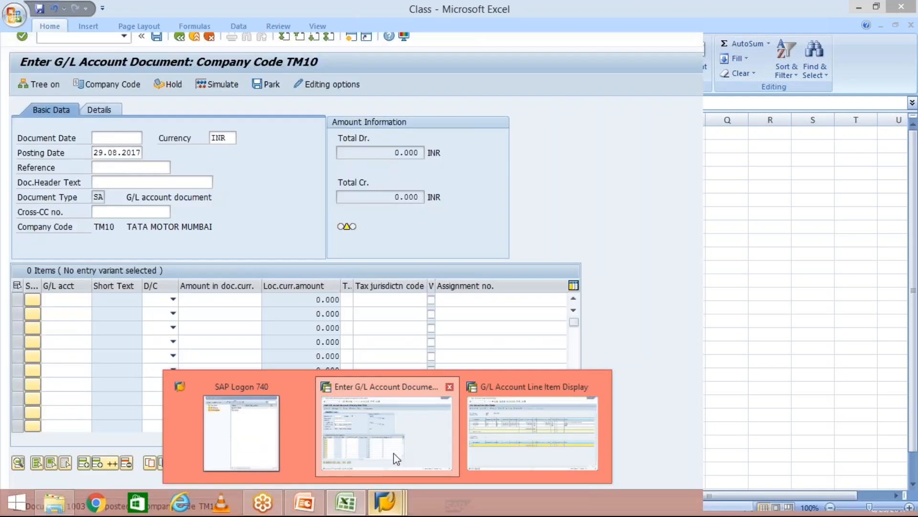
{"action": "left_click", "coordinate": [394, 453]}
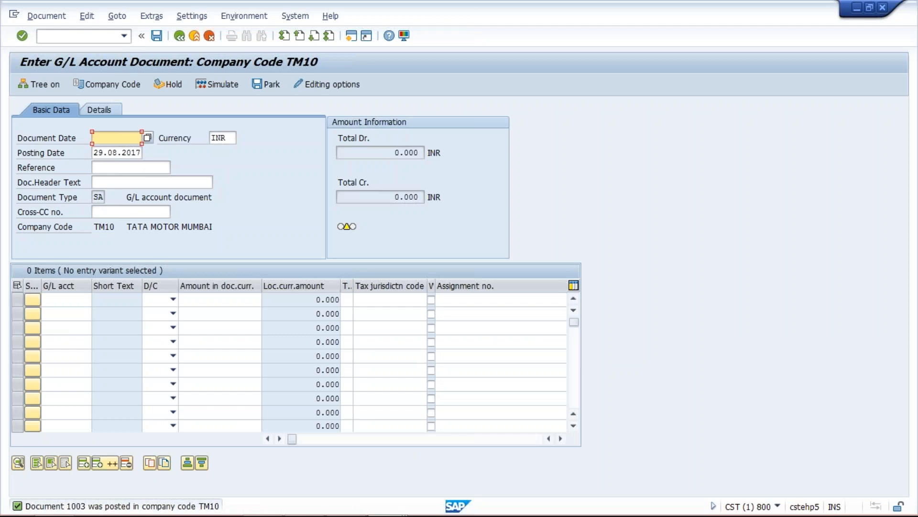
{"action": "type", "text": "2"}
{"action": "key", "text": "Return"}
{"action": "left_click", "coordinate": [119, 181]}
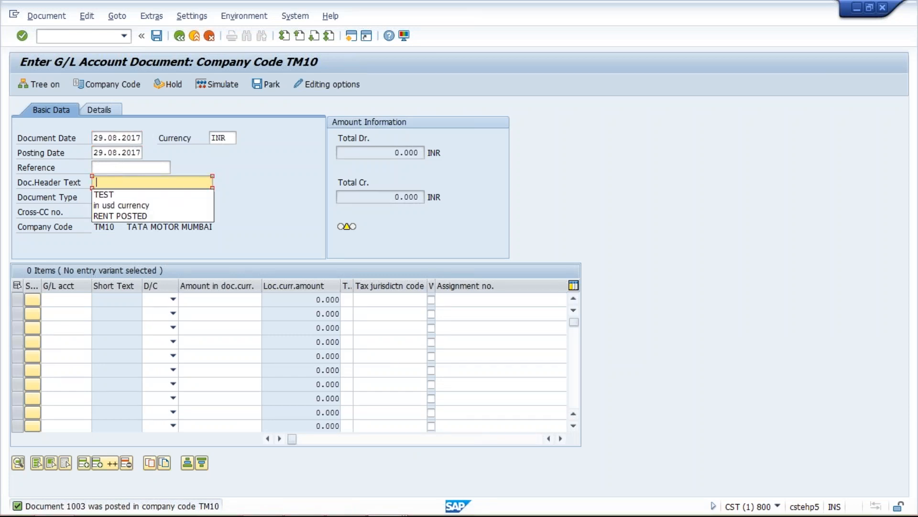
{"action": "left_click", "coordinate": [125, 195]}
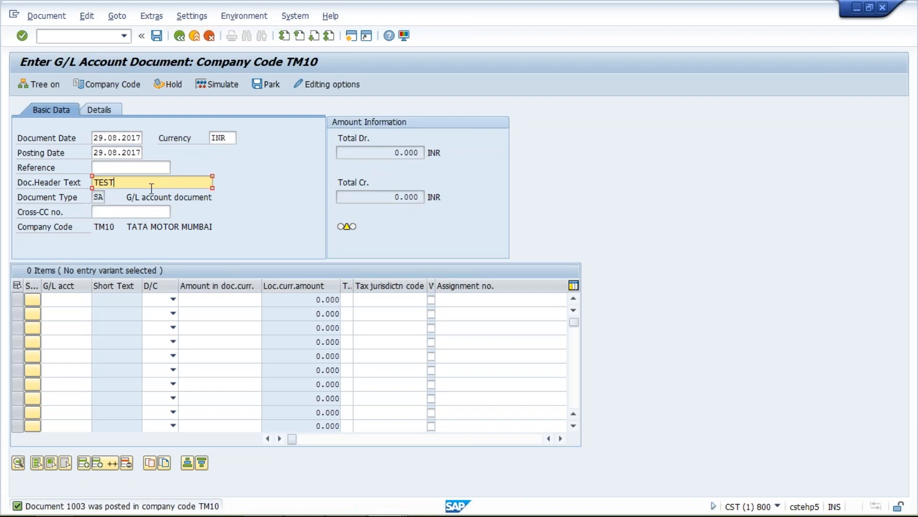
Fill the first line item with G/L account 4000 as a debit of 500000.
{"action": "left_click", "coordinate": [69, 300]}
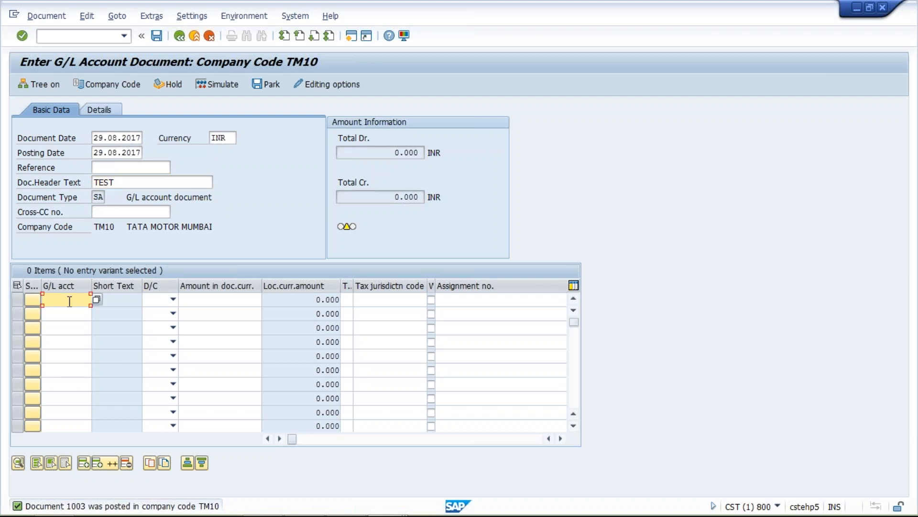
{"action": "type", "text": "4"}
{"action": "left_click", "coordinate": [70, 312]}
{"action": "left_click", "coordinate": [159, 300]}
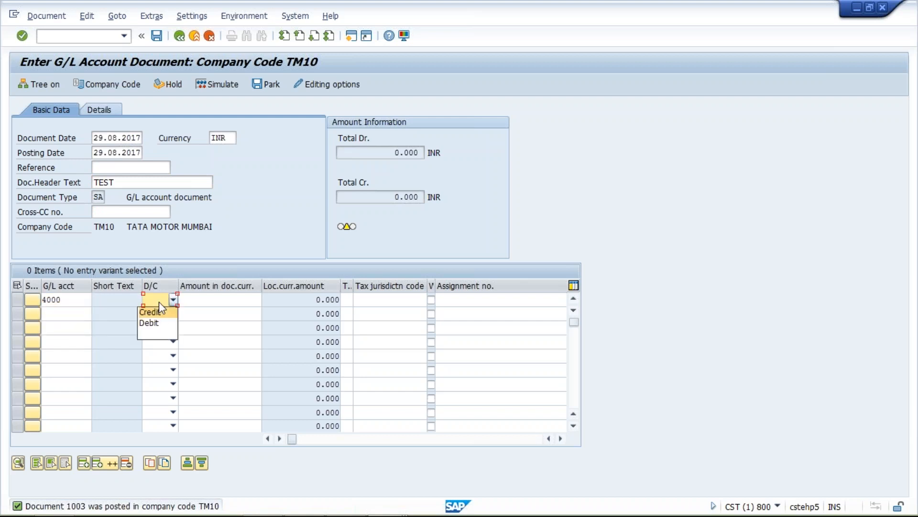
{"action": "left_click", "coordinate": [152, 323]}
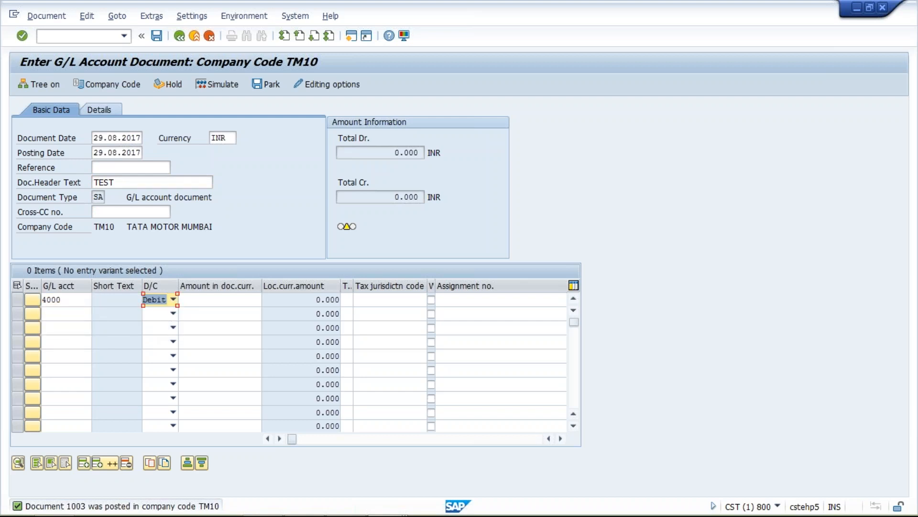
{"action": "left_click", "coordinate": [219, 304]}
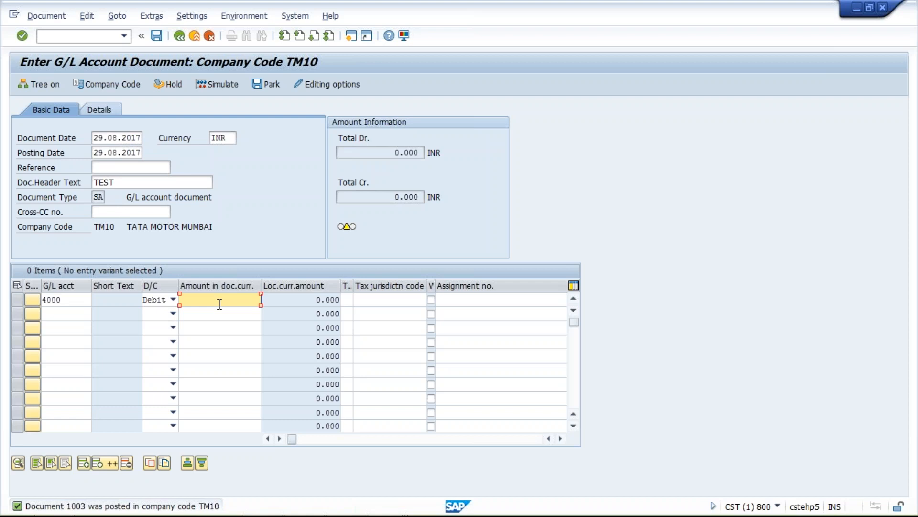
{"action": "type", "text": "500000"}
Fill the second line item with G/L account 1000 as a credit of 500000.
{"action": "left_click", "coordinate": [56, 312]}
{"action": "type", "text": "1000"}
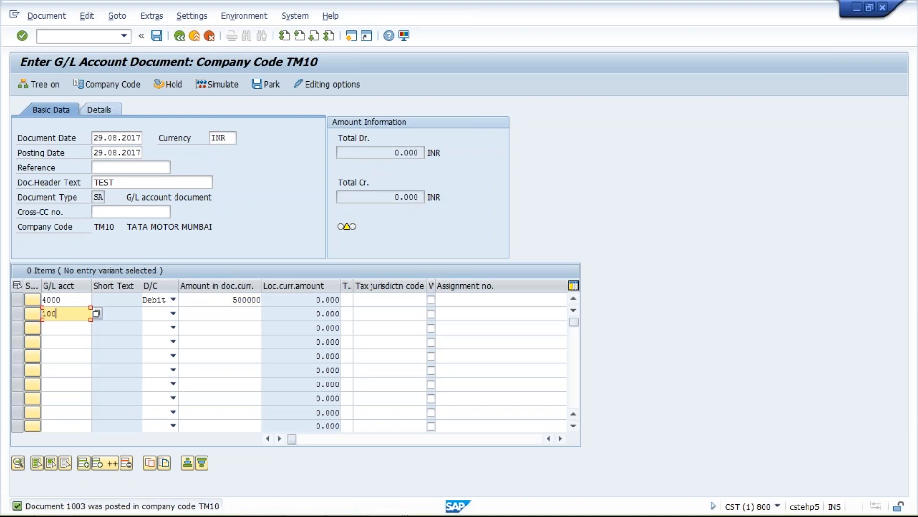
{"action": "left_click", "coordinate": [158, 313]}
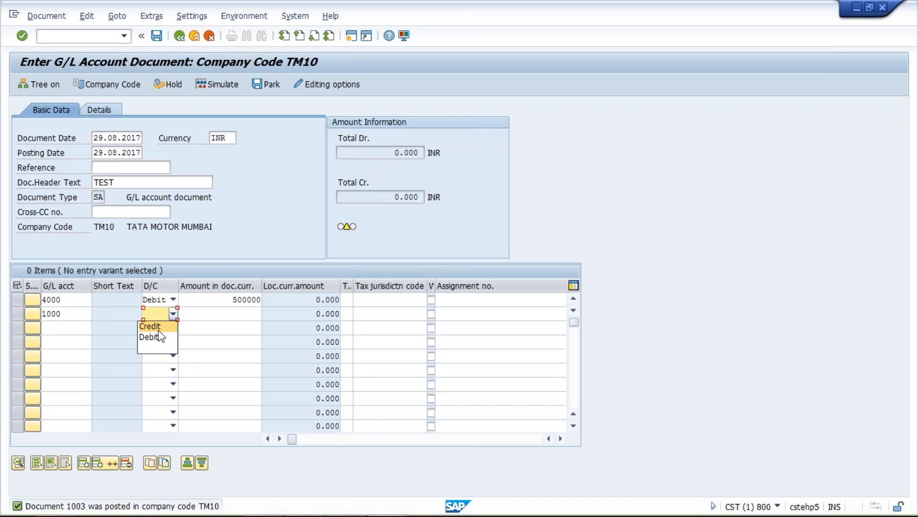
{"action": "key", "text": "Return"}
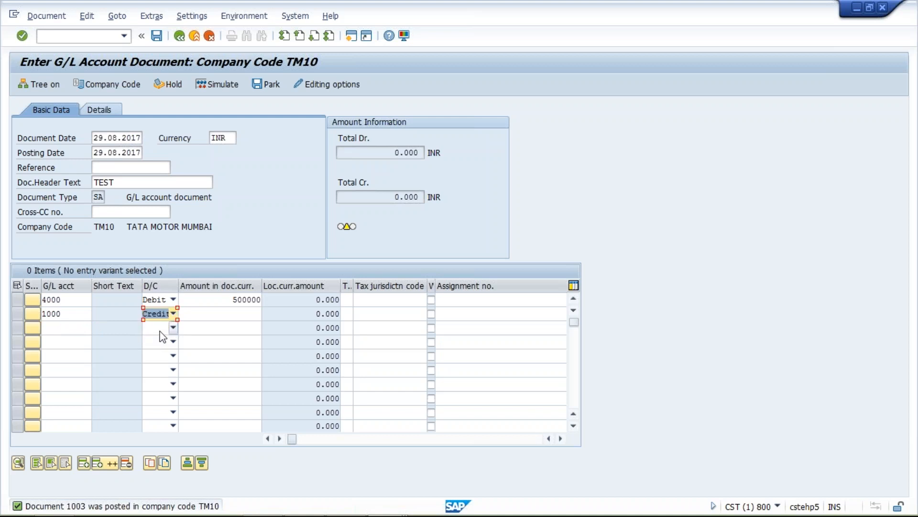
{"action": "left_click", "coordinate": [207, 317]}
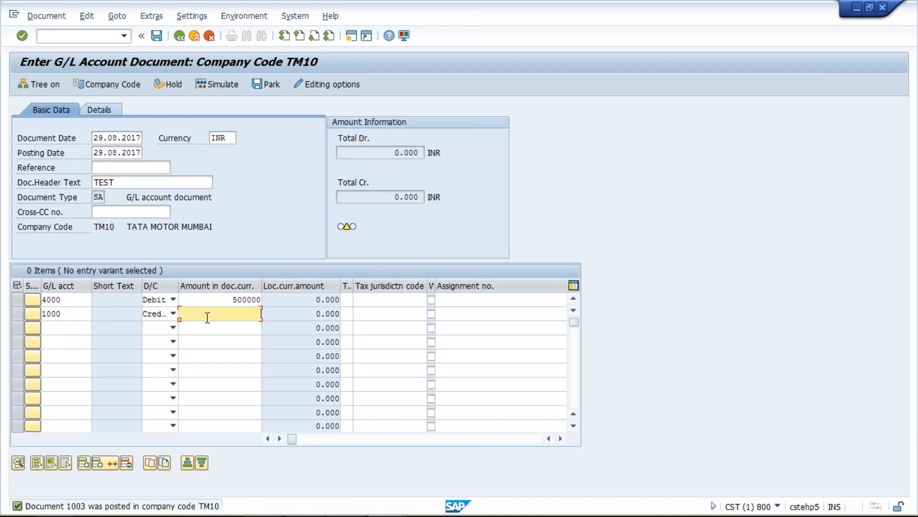
{"action": "type", "text": "500000"}
Enter 123 as the document's reference.
{"action": "left_click", "coordinate": [121, 169]}
{"action": "type", "text": "1233"}
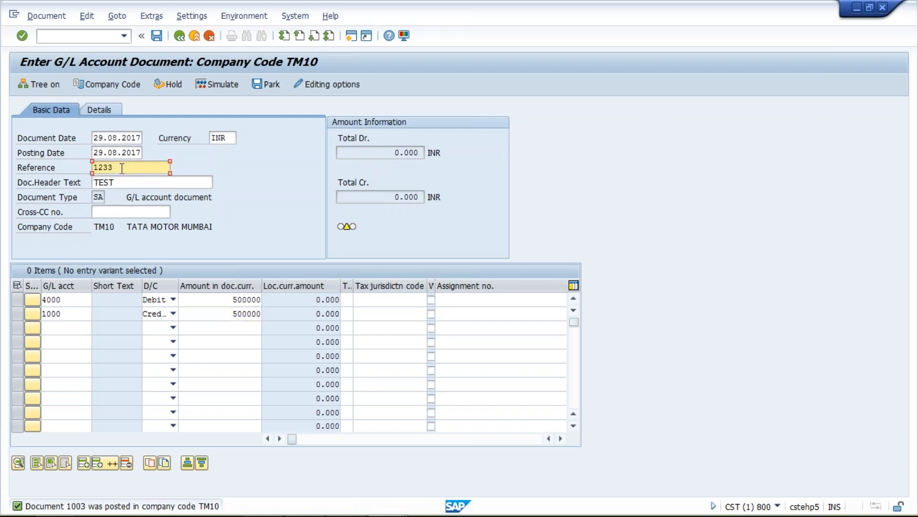
{"action": "key", "text": "BackSpace"}
Set the line item text to RENT for both the account 4000 and account 1000 lines.
{"action": "left_click", "coordinate": [565, 440]}
{"action": "left_click", "coordinate": [565, 440]}
{"action": "left_click", "coordinate": [564, 439]}
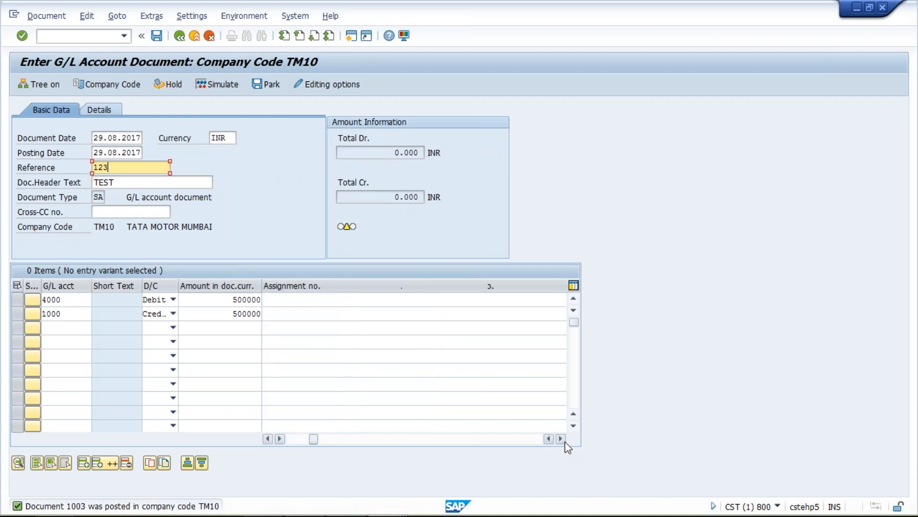
{"action": "left_click", "coordinate": [562, 439]}
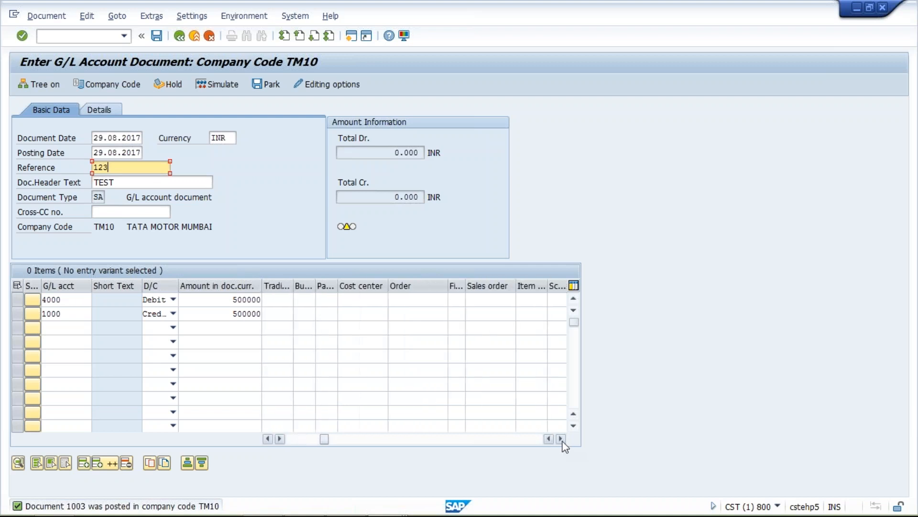
{"action": "left_click", "coordinate": [268, 439]}
{"action": "left_click", "coordinate": [268, 439]}
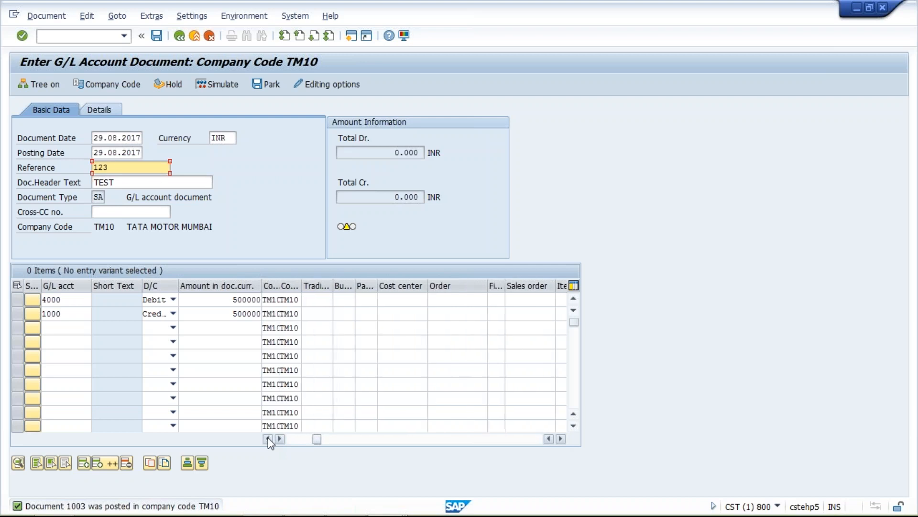
{"action": "left_click", "coordinate": [268, 438]}
{"action": "left_click", "coordinate": [268, 438]}
{"action": "left_click", "coordinate": [268, 438]}
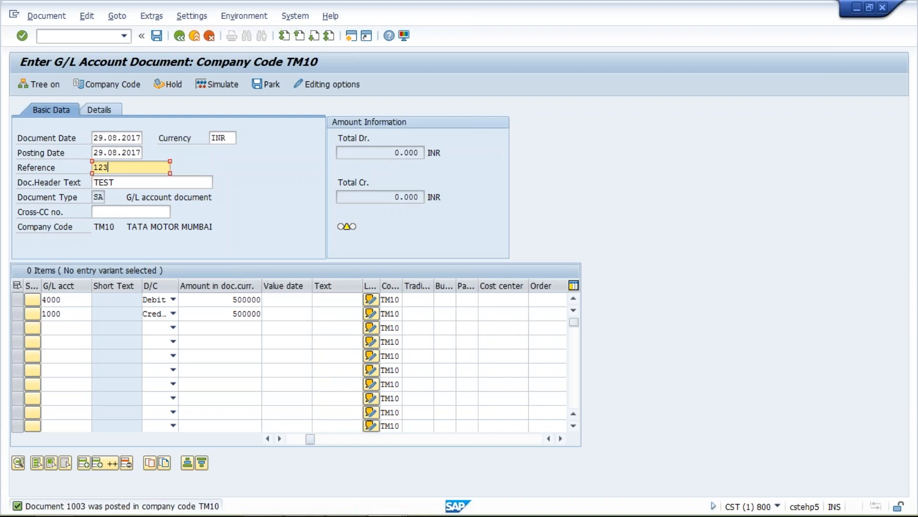
{"action": "left_click", "coordinate": [313, 299]}
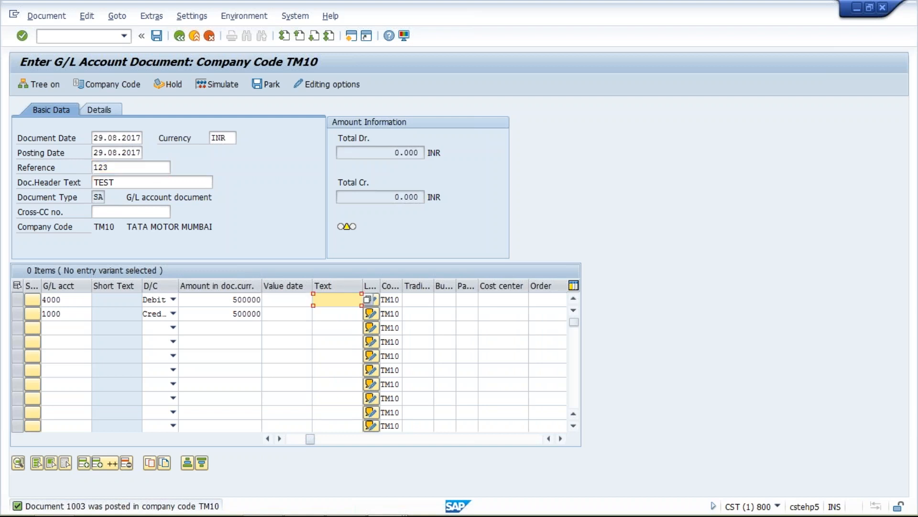
{"action": "type", "text": "R"}
{"action": "key", "text": "Down"}
{"action": "key", "text": "Return"}
{"action": "left_click", "coordinate": [333, 314]}
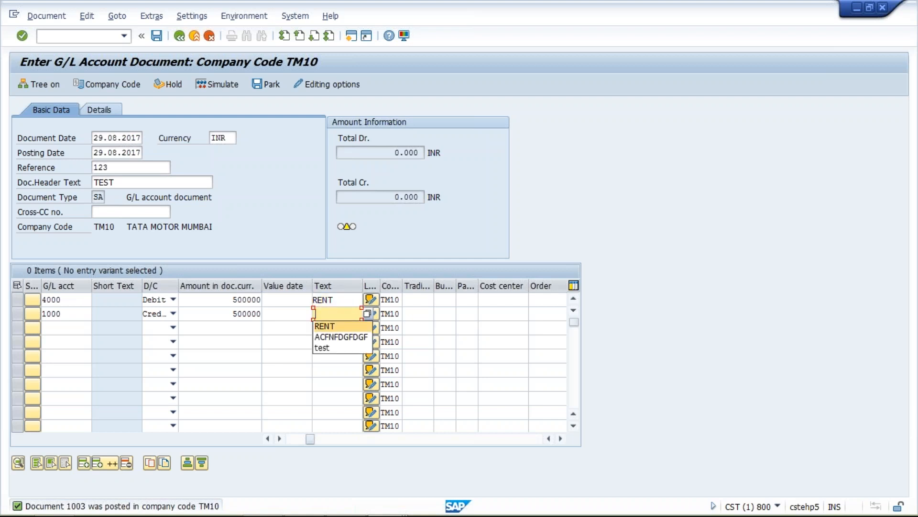
{"action": "left_click", "coordinate": [326, 324]}
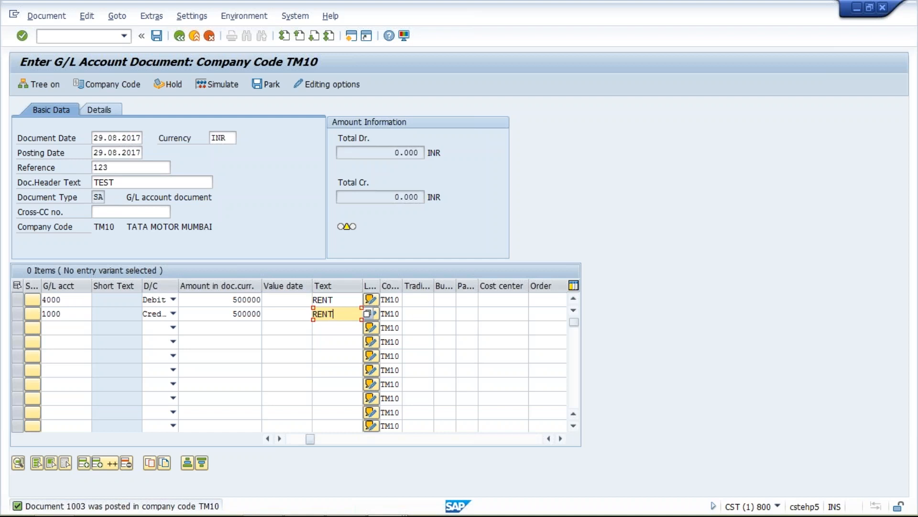
Change both line amounts to 5000000 and try to park the document, declining the detailed error description.
{"action": "left_click", "coordinate": [258, 300]}
{"action": "type", "text": "0"}
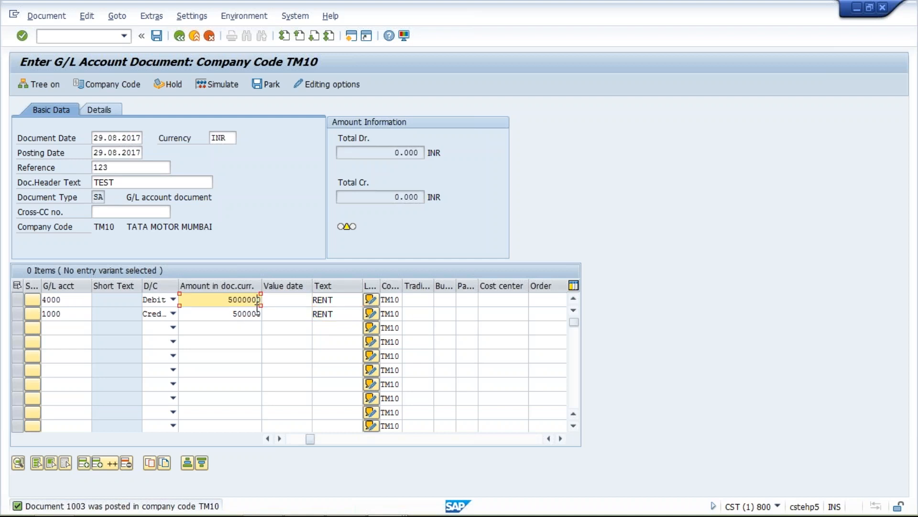
{"action": "left_click", "coordinate": [258, 313]}
{"action": "type", "text": "0"}
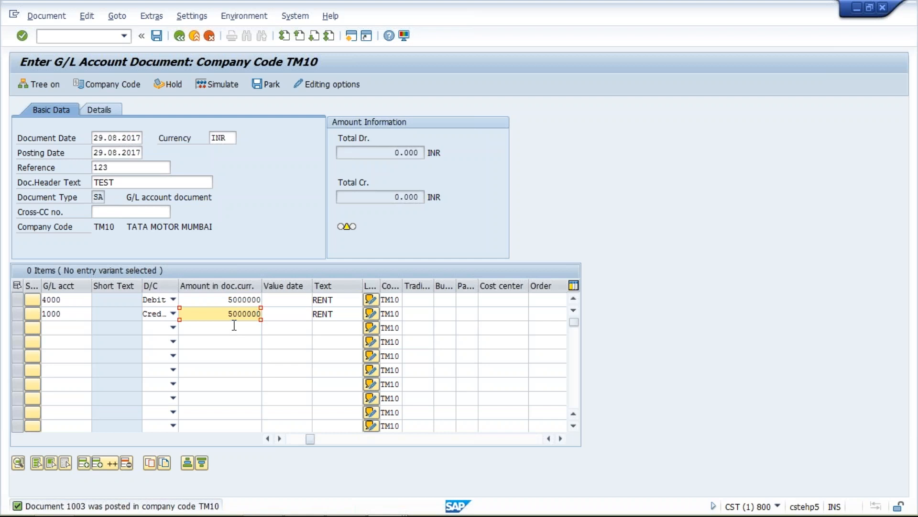
{"action": "left_click", "coordinate": [271, 84]}
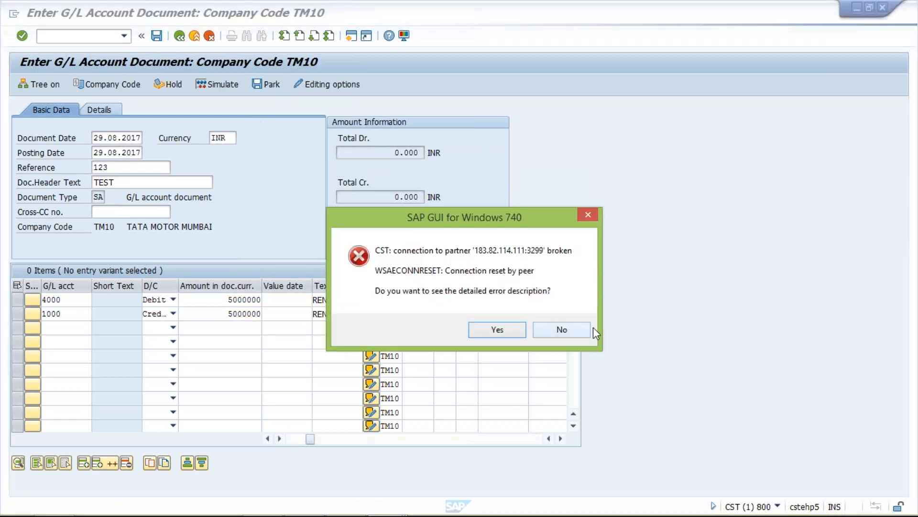
{"action": "left_click", "coordinate": [578, 328]}
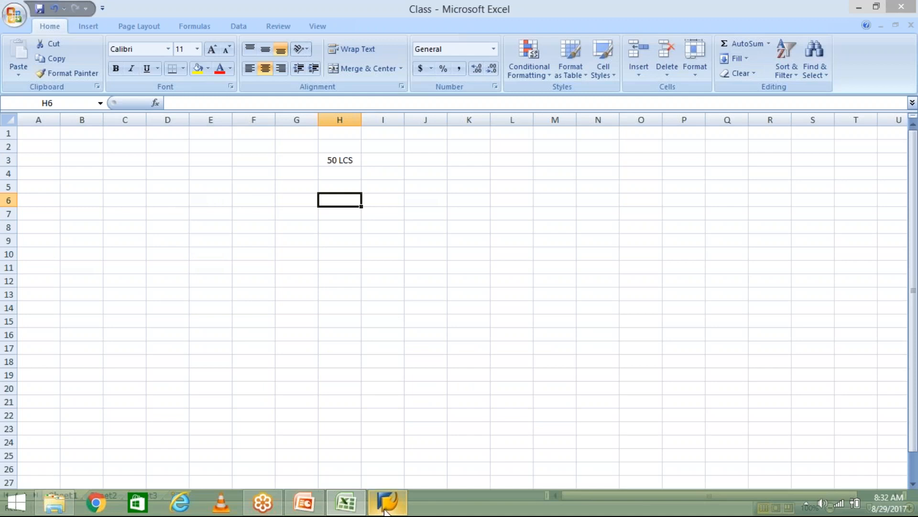
Log on to the Functional system again with the user name and password, continuing this logon and ending any others.
{"action": "left_click", "coordinate": [386, 510]}
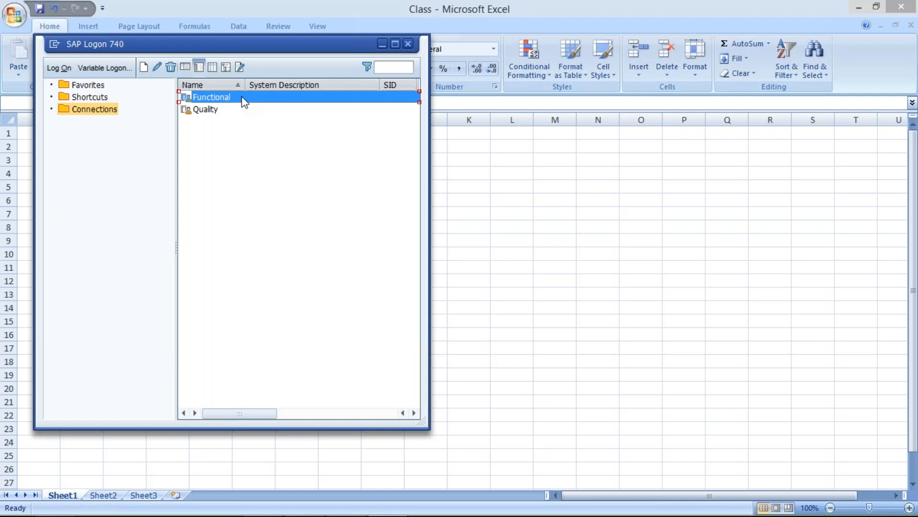
{"action": "double_click", "coordinate": [244, 102]}
{"action": "key", "text": "Down"}
{"action": "key", "text": "Return"}
{"action": "key", "text": "Tab"}
{"action": "type", "text": "**********"}
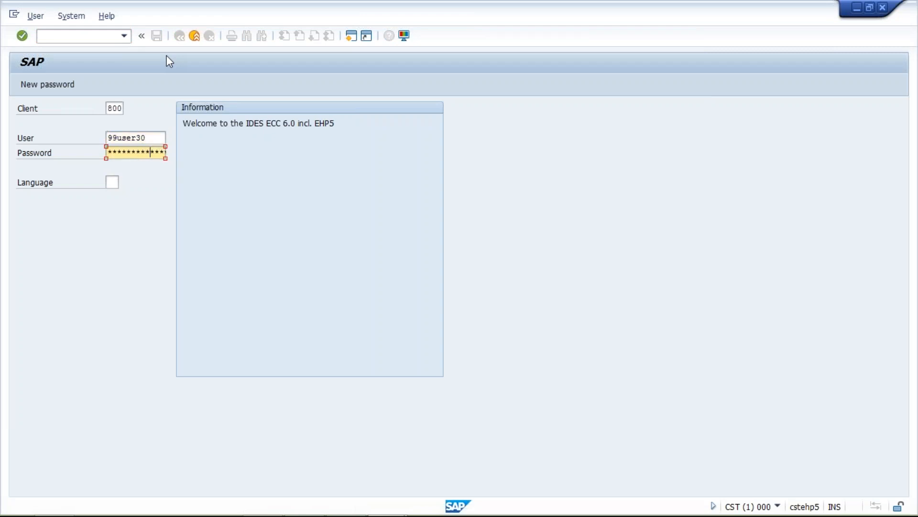
{"action": "key", "text": "Return"}
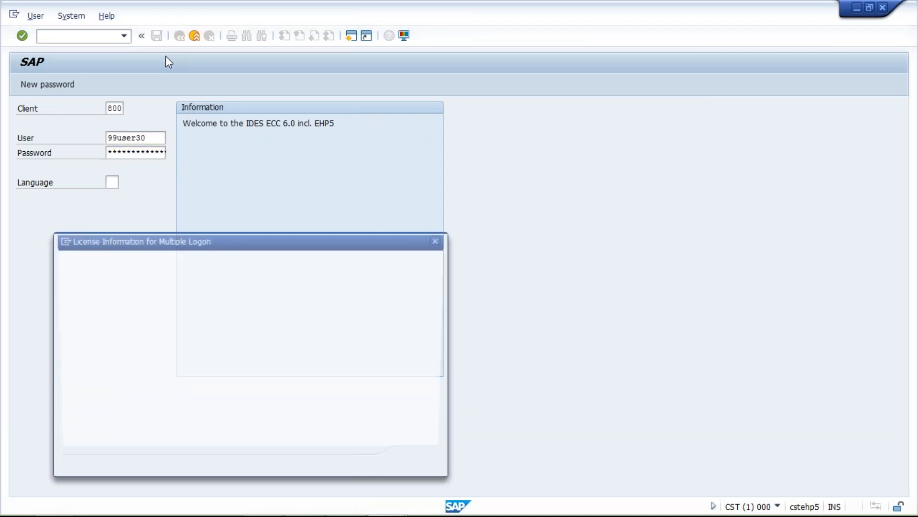
{"action": "left_click", "coordinate": [61, 381]}
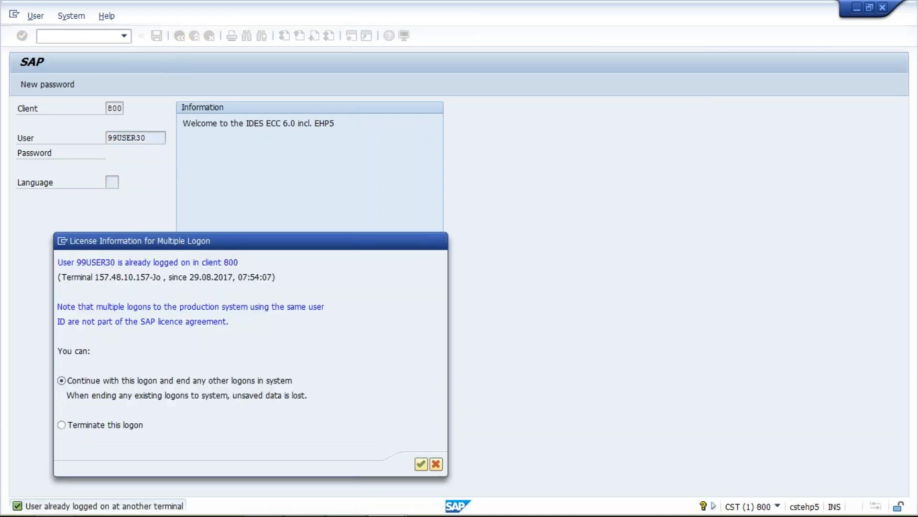
{"action": "key", "text": "Return"}
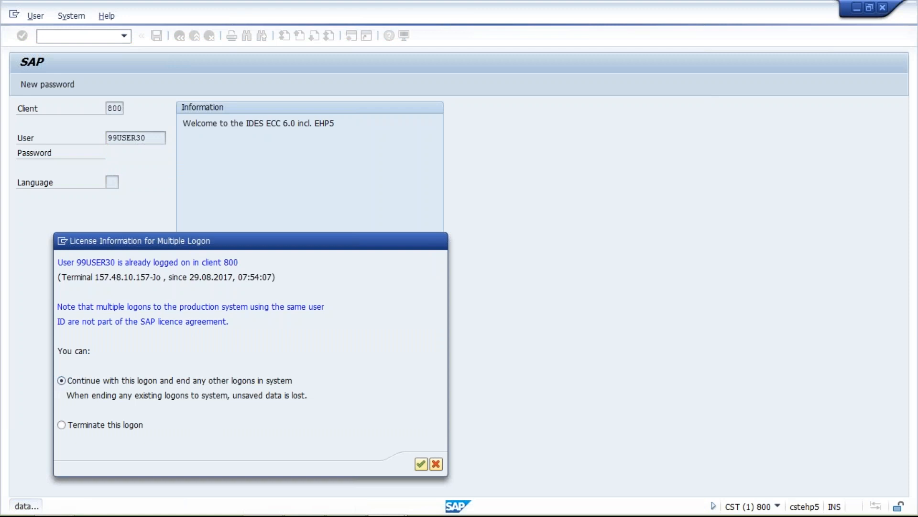
Reopen transaction FB50 to start a new G/L account document in company code TM10.
{"action": "left_click", "coordinate": [123, 37]}
{"action": "left_click", "coordinate": [107, 49]}
{"action": "key", "text": "Return"}
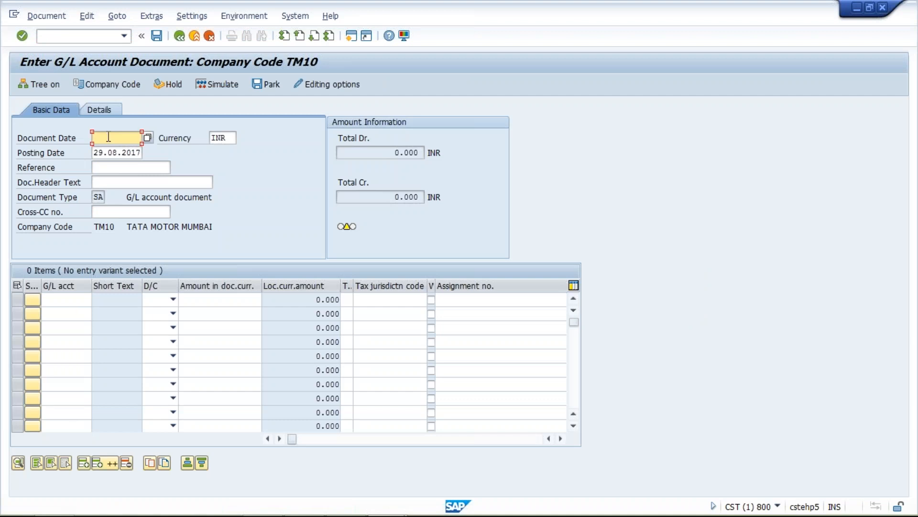
Fill in the document header with document date 29.08.2017 and header text TEST.
{"action": "left_click", "coordinate": [109, 137]}
{"action": "left_click", "coordinate": [111, 150]}
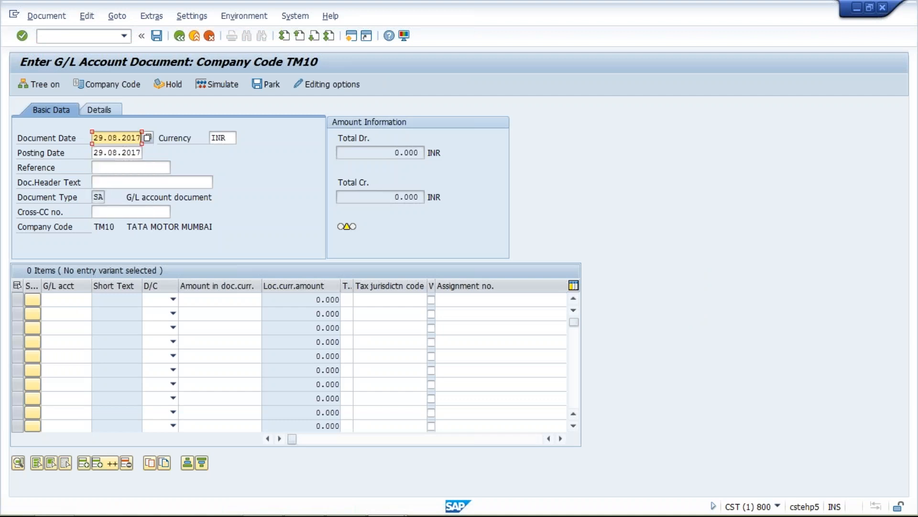
{"action": "left_click", "coordinate": [119, 182]}
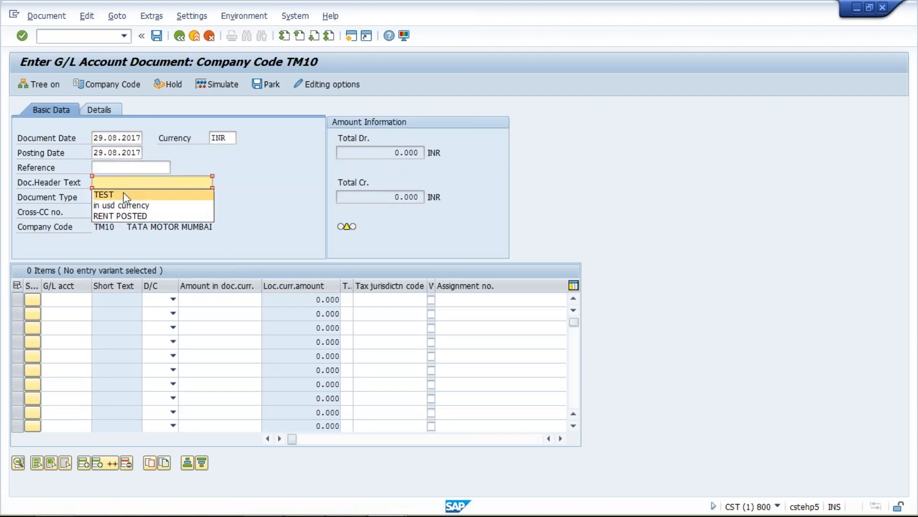
{"action": "left_click", "coordinate": [125, 194]}
Add two line items with G/L account 4000 as Debit and account 1000 as Credit.
{"action": "left_click", "coordinate": [61, 301]}
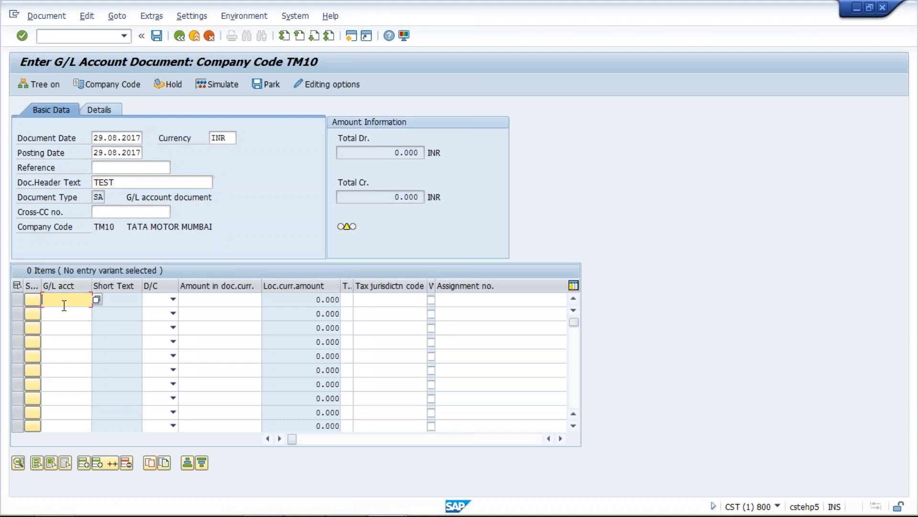
{"action": "left_click", "coordinate": [69, 321]}
{"action": "left_click", "coordinate": [70, 314]}
{"action": "left_click", "coordinate": [67, 324]}
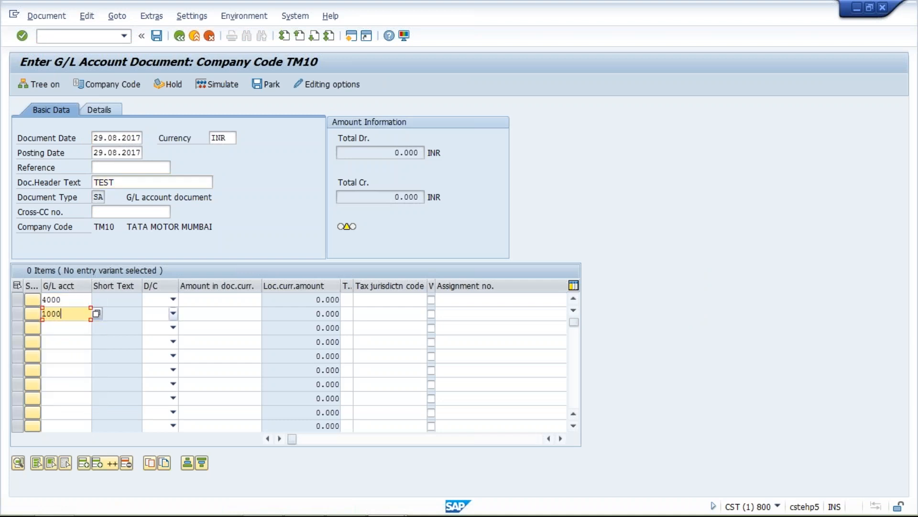
{"action": "left_click", "coordinate": [159, 300]}
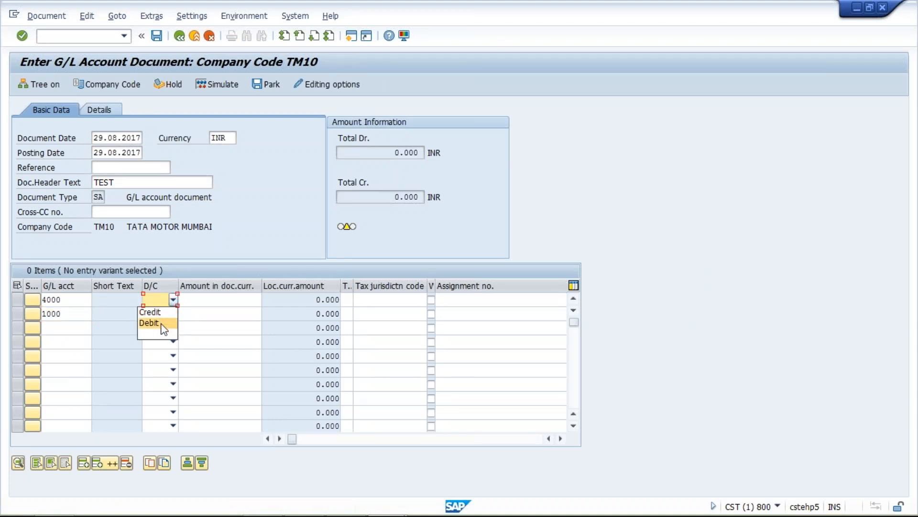
{"action": "left_click", "coordinate": [164, 329]}
{"action": "left_click", "coordinate": [163, 313]}
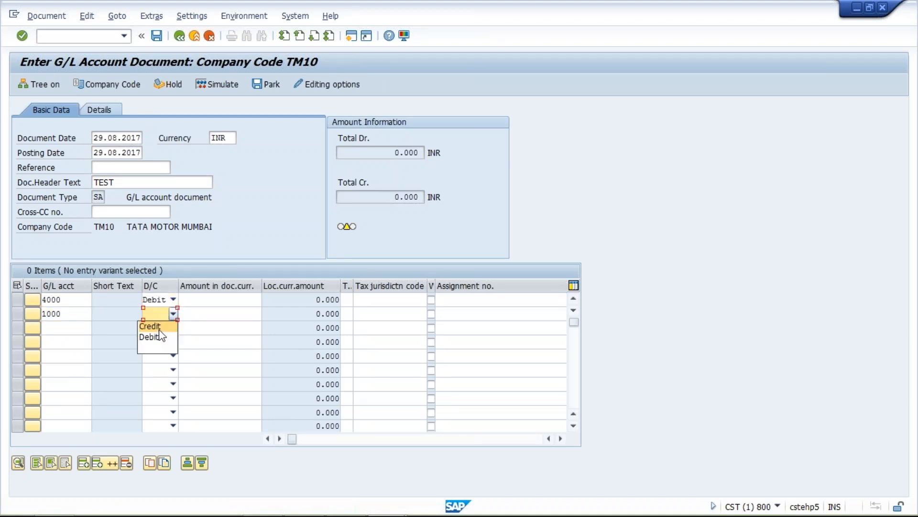
{"action": "left_click", "coordinate": [162, 328]}
Set the amount of both line items to 5000000 and park the document.
{"action": "left_click", "coordinate": [223, 299]}
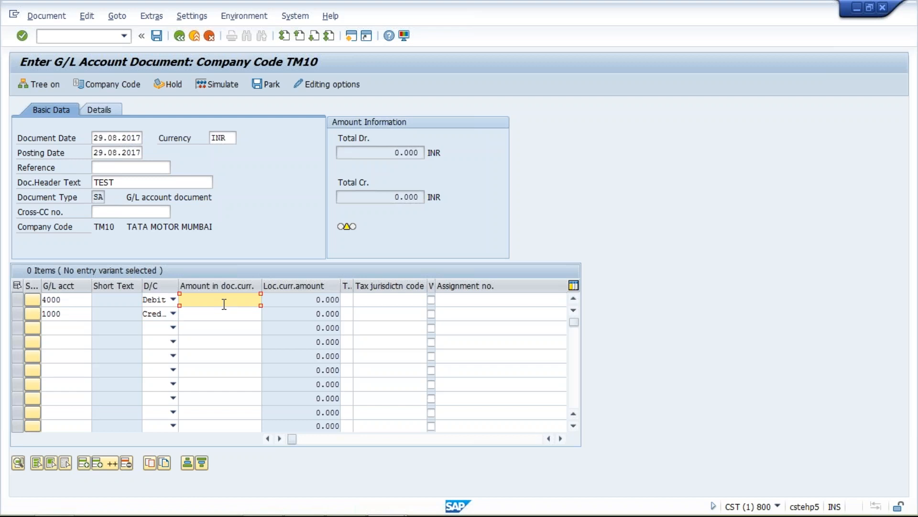
{"action": "left_click", "coordinate": [231, 312]}
{"action": "left_click", "coordinate": [229, 313]}
{"action": "left_click", "coordinate": [234, 326]}
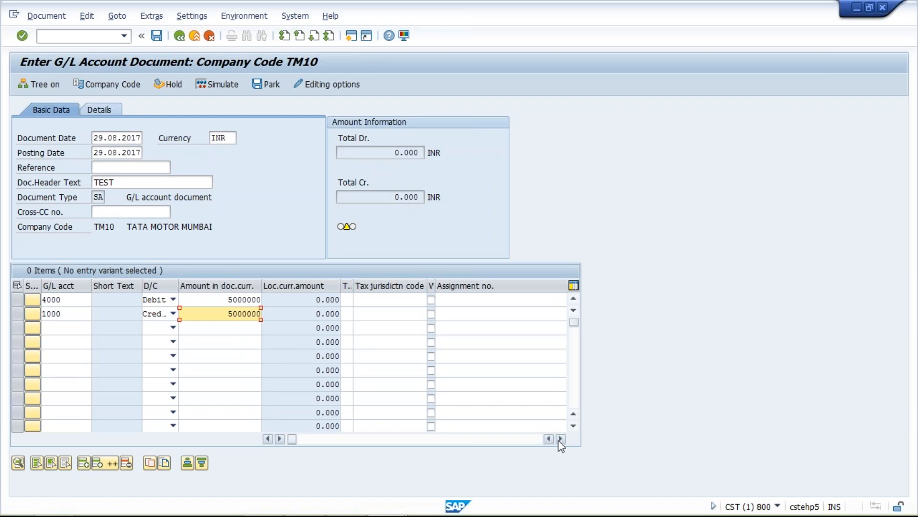
{"action": "left_click", "coordinate": [273, 87]}
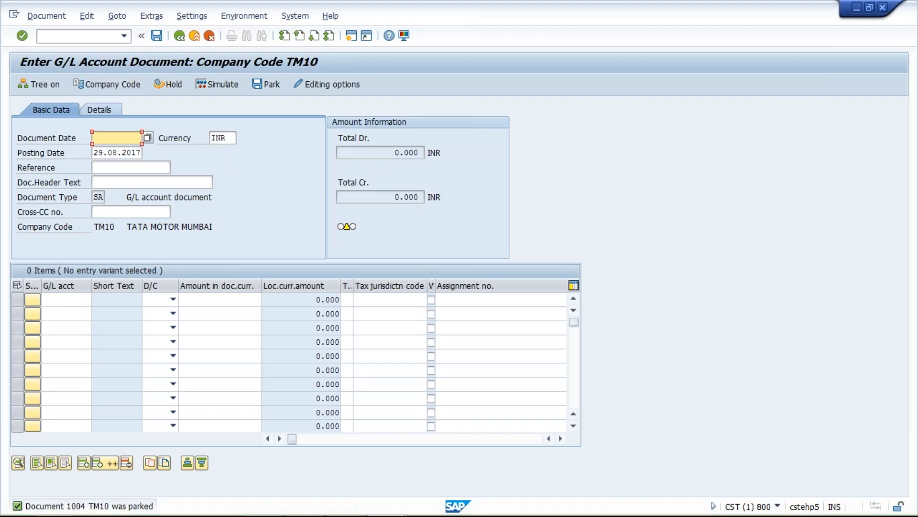
Open transaction FV50 in place of the current one to work with parked G/L documents.
{"action": "left_click", "coordinate": [101, 37]}
{"action": "type", "text": "/nfv50"}
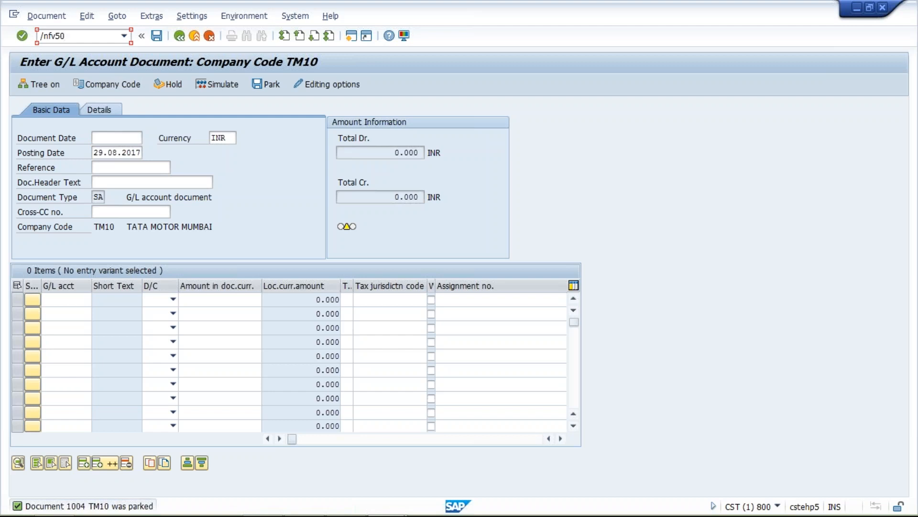
{"action": "key", "text": "Return"}
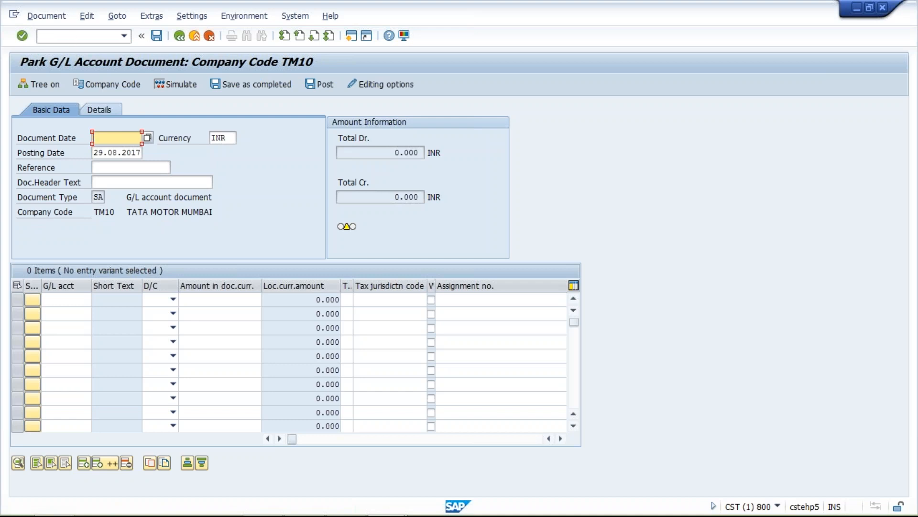
Select parked document 1004 of company code TM10 for fiscal year 2017 and open it for editing.
{"action": "left_click", "coordinate": [54, 18]}
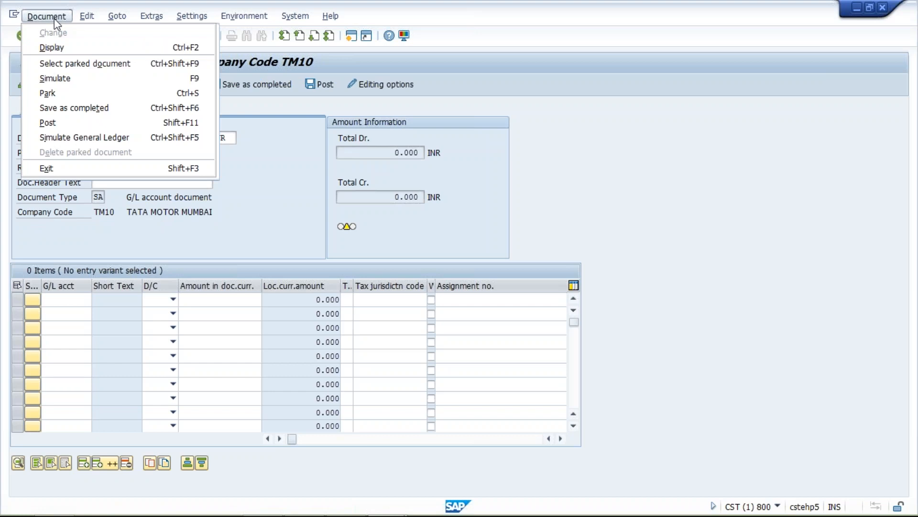
{"action": "left_click", "coordinate": [91, 67]}
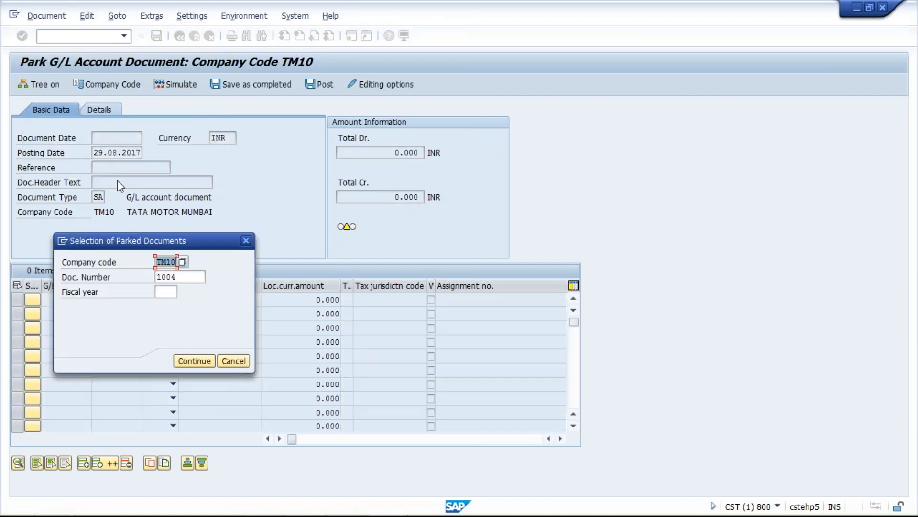
{"action": "left_click", "coordinate": [191, 278]}
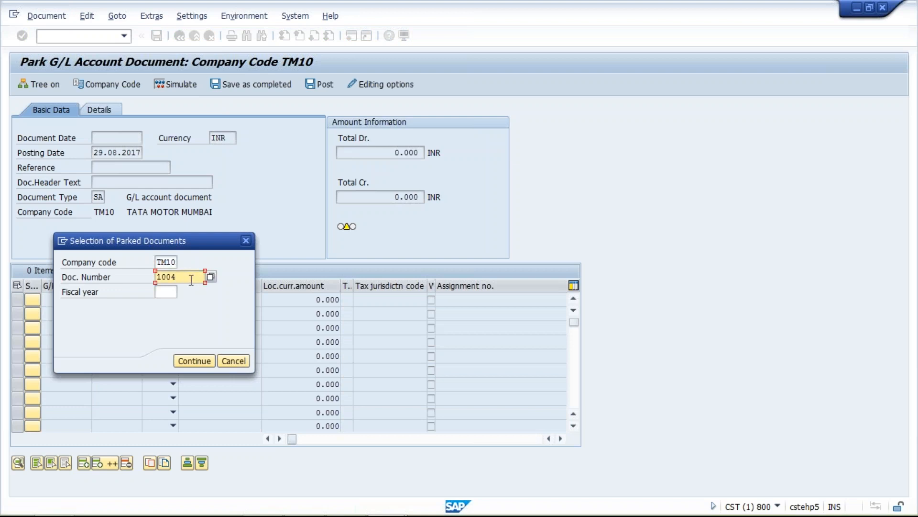
{"action": "left_click", "coordinate": [162, 289]}
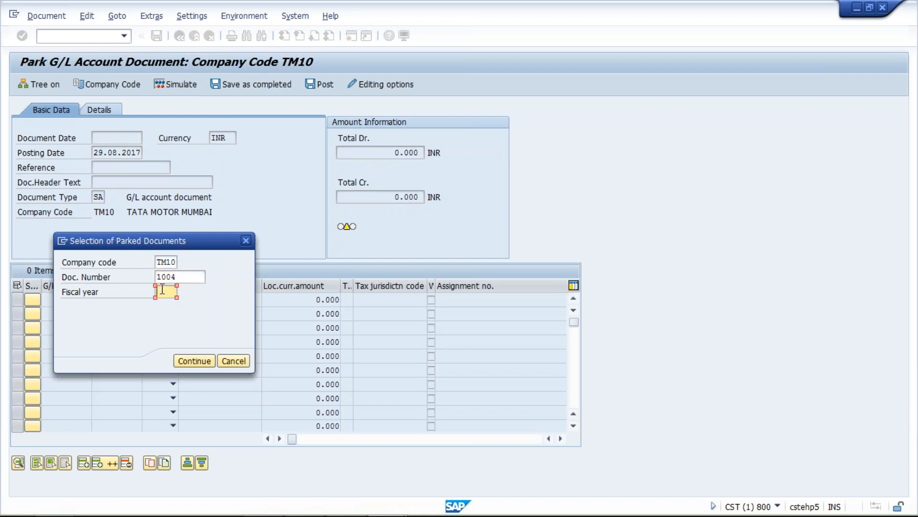
{"action": "type", "text": "2017"}
{"action": "key", "text": "Return"}
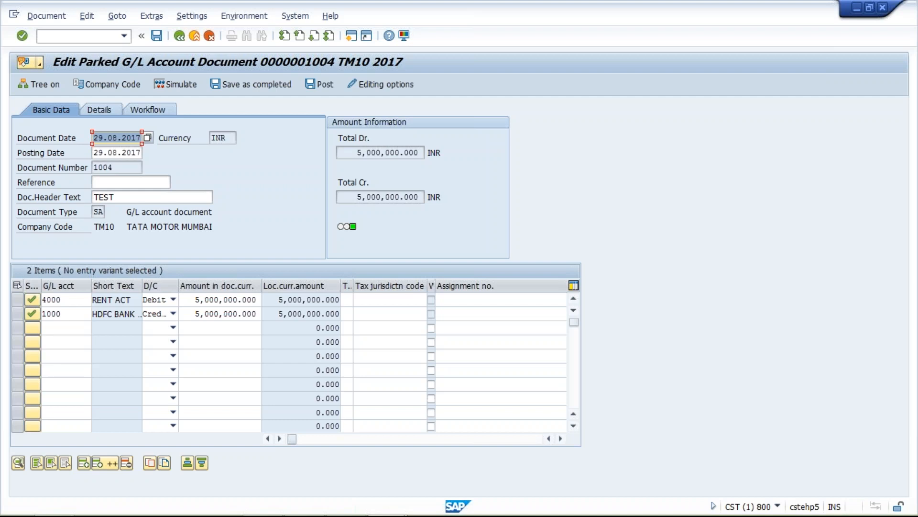
Set the parked document's reference to 123.
{"action": "left_click", "coordinate": [136, 182]}
{"action": "type", "text": "123"}
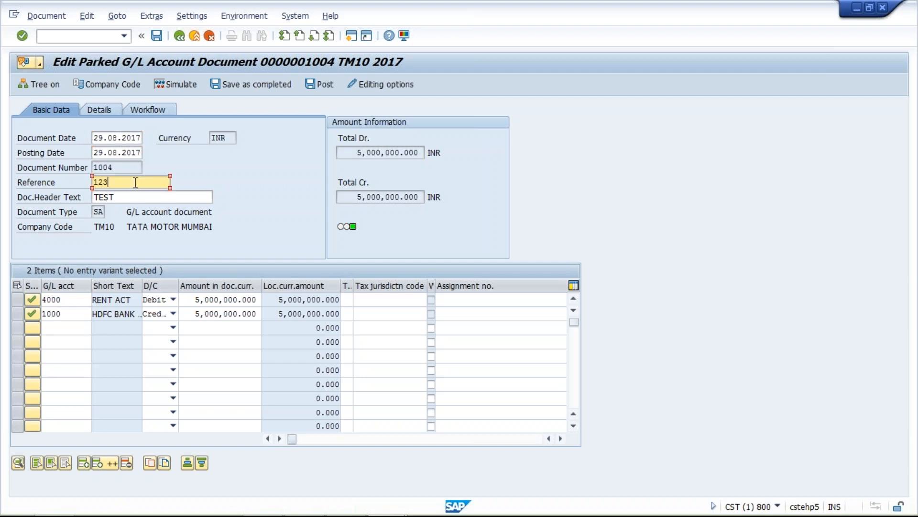
{"action": "left_click", "coordinate": [212, 197]}
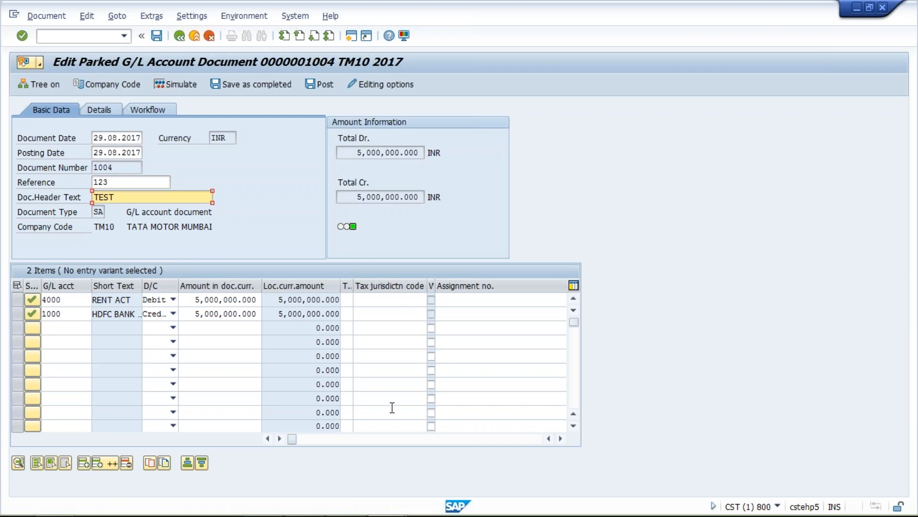
Set the text of both line items to RENT and post the parked document.
{"action": "left_click", "coordinate": [560, 439]}
{"action": "left_click", "coordinate": [560, 438]}
{"action": "left_click", "coordinate": [561, 438]}
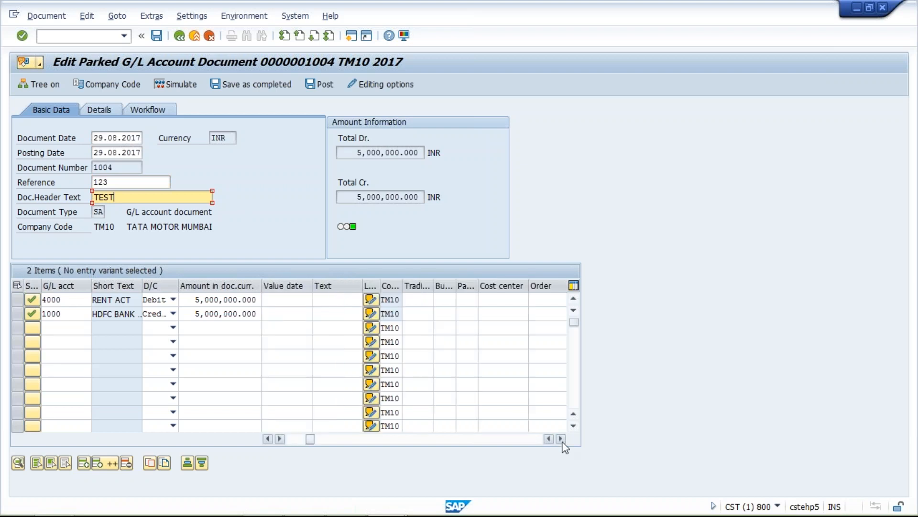
{"action": "left_click", "coordinate": [337, 303]}
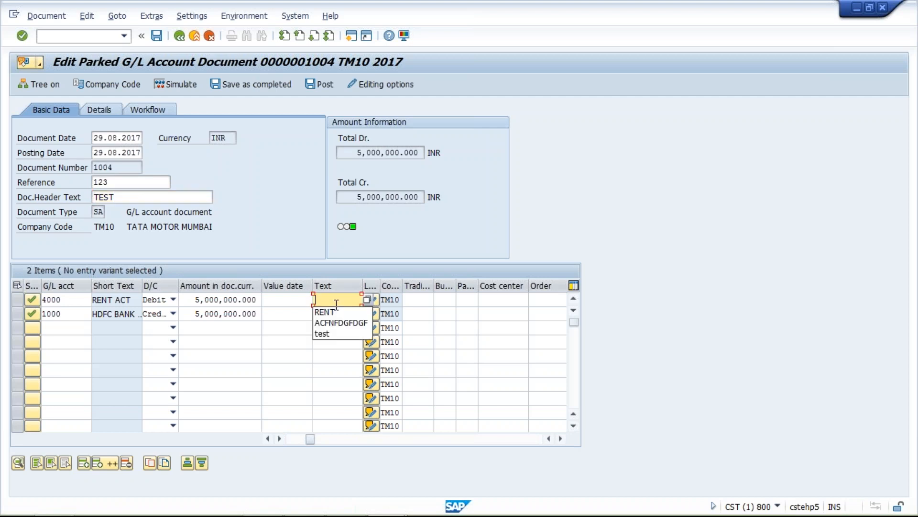
{"action": "left_click", "coordinate": [326, 311]}
{"action": "left_click", "coordinate": [328, 314]}
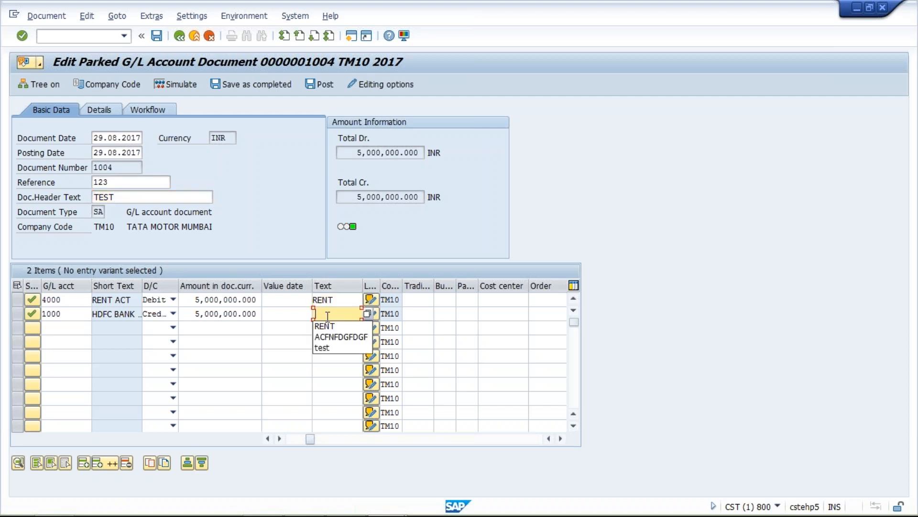
{"action": "left_click", "coordinate": [325, 325]}
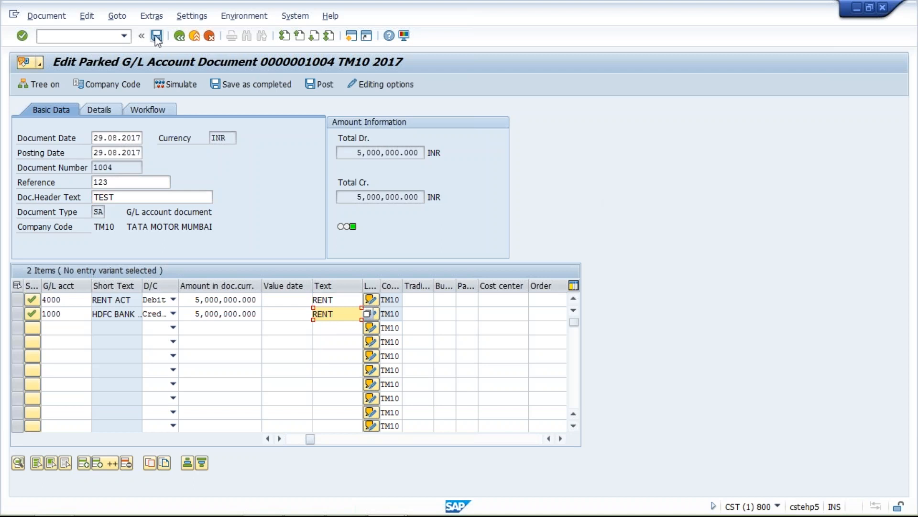
{"action": "left_click", "coordinate": [325, 85]}
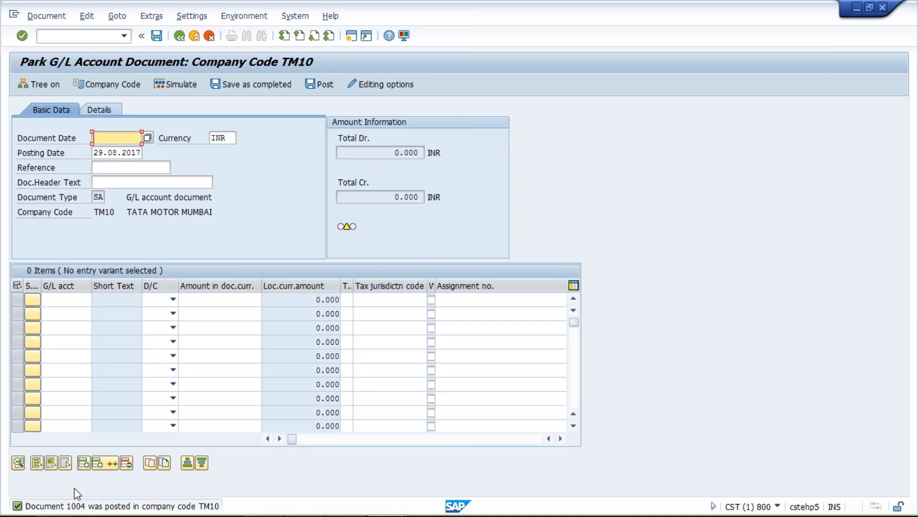
Switch to the Class workbook in Excel and enter 1 in cell H6 of Sheet1.
{"action": "mouse_move", "coordinate": [229, 515]}
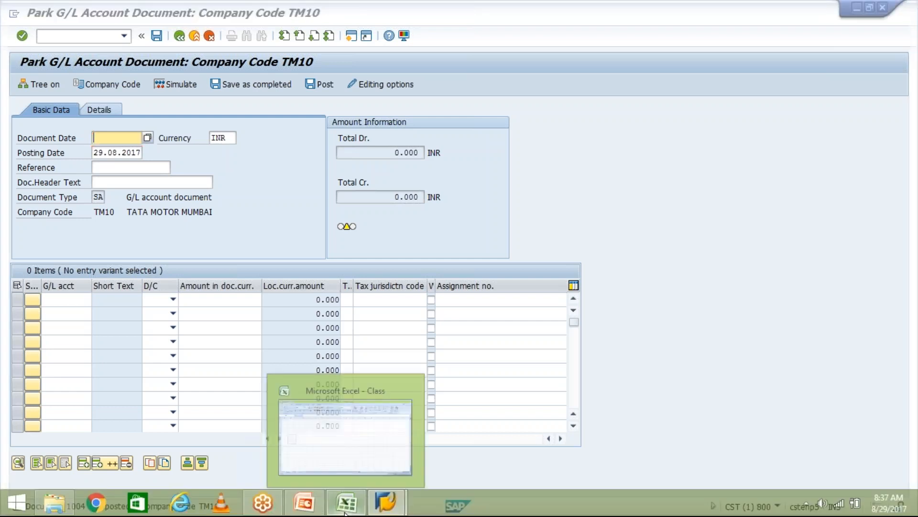
{"action": "left_click", "coordinate": [362, 507]}
{"action": "left_click", "coordinate": [336, 238]}
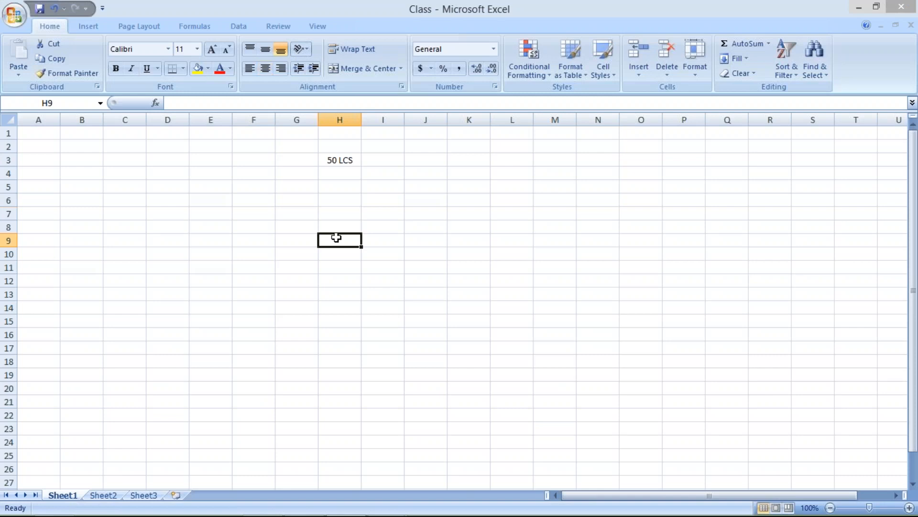
{"action": "left_click", "coordinate": [348, 198]}
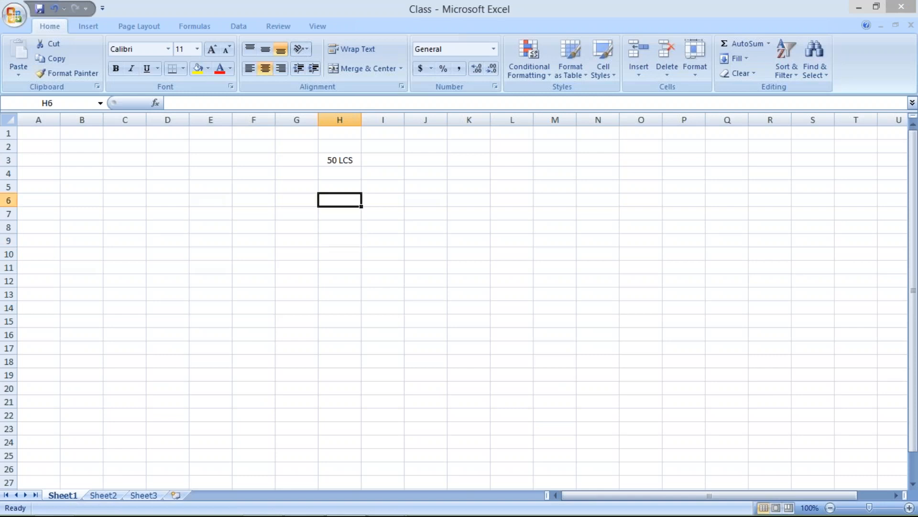
{"action": "type", "text": "1"}
{"action": "key", "text": "Return"}
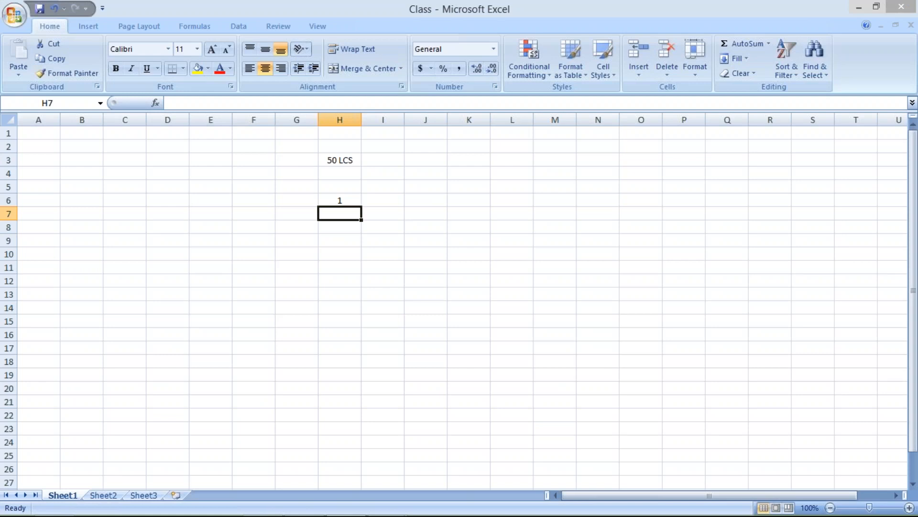
Replace the content of cell H6 with 2.
{"action": "left_click", "coordinate": [341, 200]}
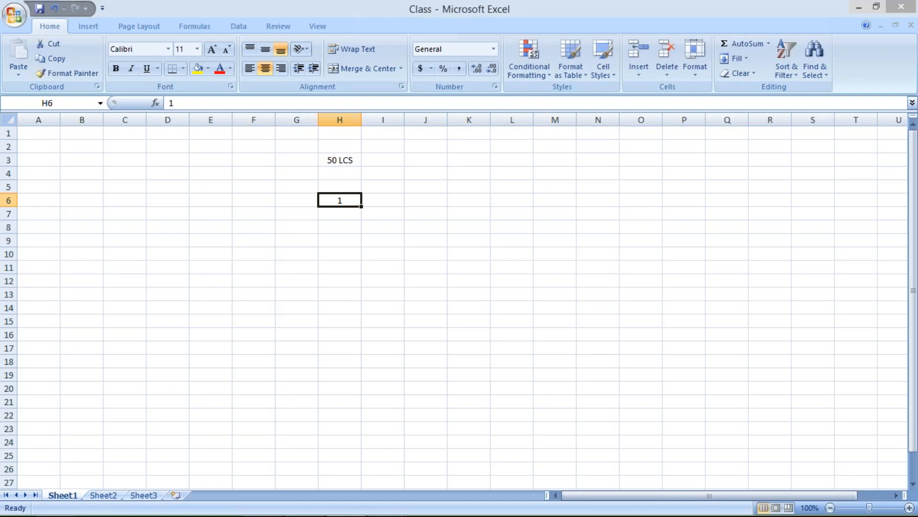
{"action": "type", "text": "2"}
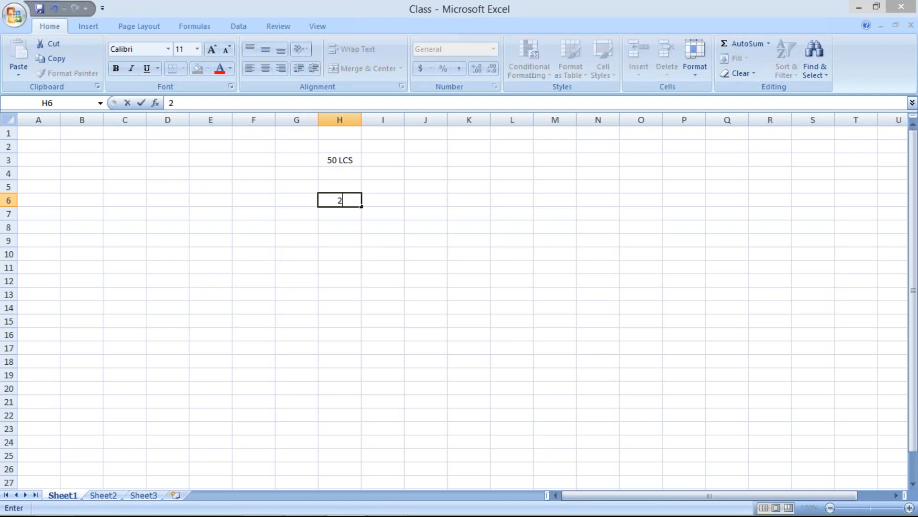
{"action": "key", "text": "Return"}
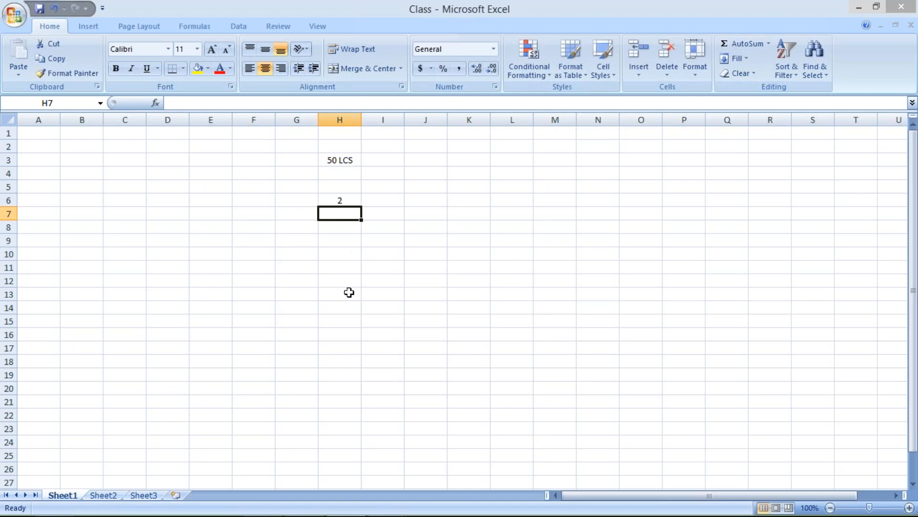
Switch back to the Park G/L Account Document window in SAP.
{"action": "mouse_move", "coordinate": [378, 506]}
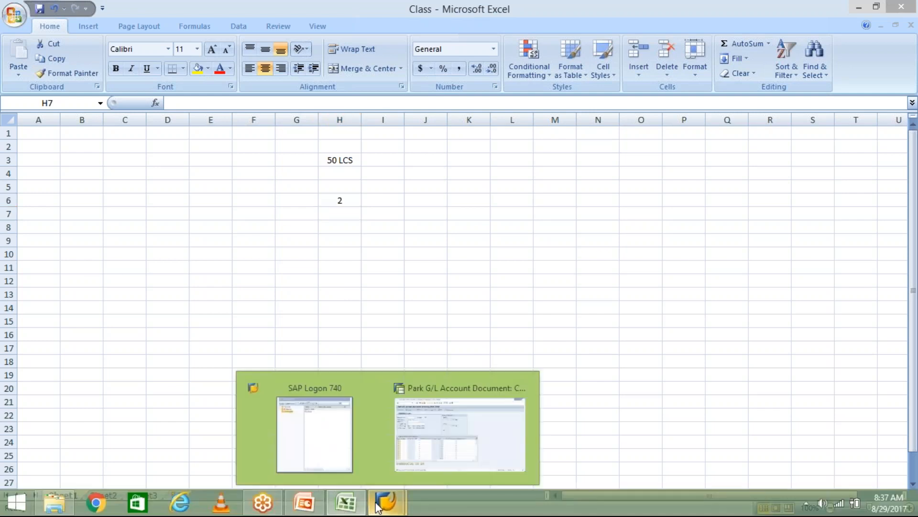
{"action": "left_click", "coordinate": [457, 438]}
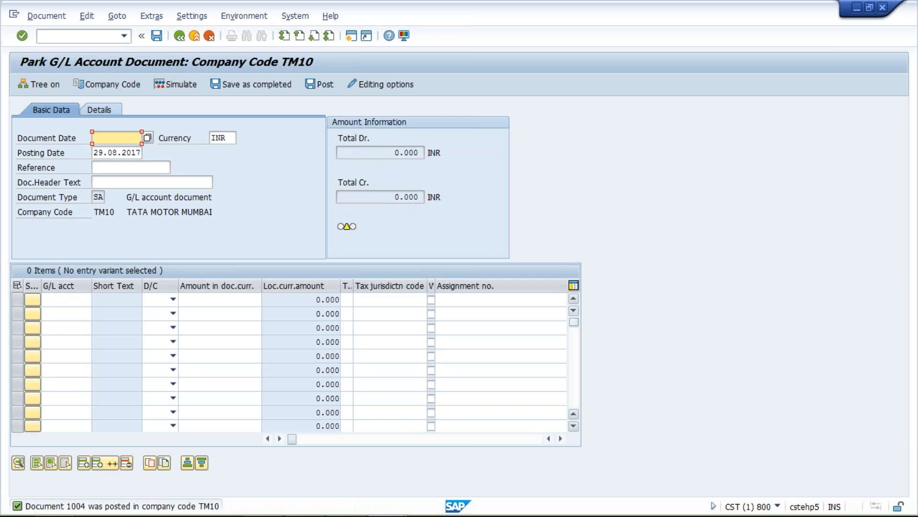
Return to the Park G/L Account Document session and start the G/L account posting transaction with /nf-02.
{"action": "left_click", "coordinate": [916, 329]}
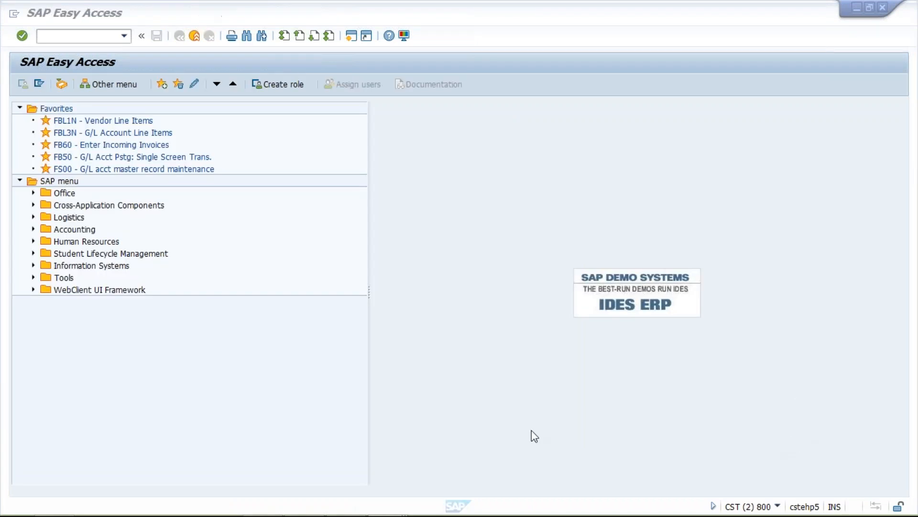
{"action": "left_click", "coordinate": [532, 429]}
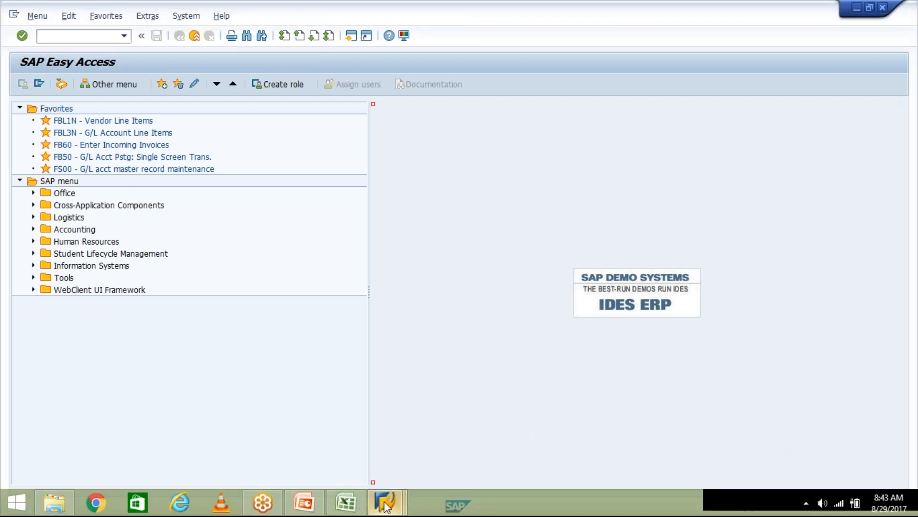
{"action": "mouse_move", "coordinate": [385, 501]}
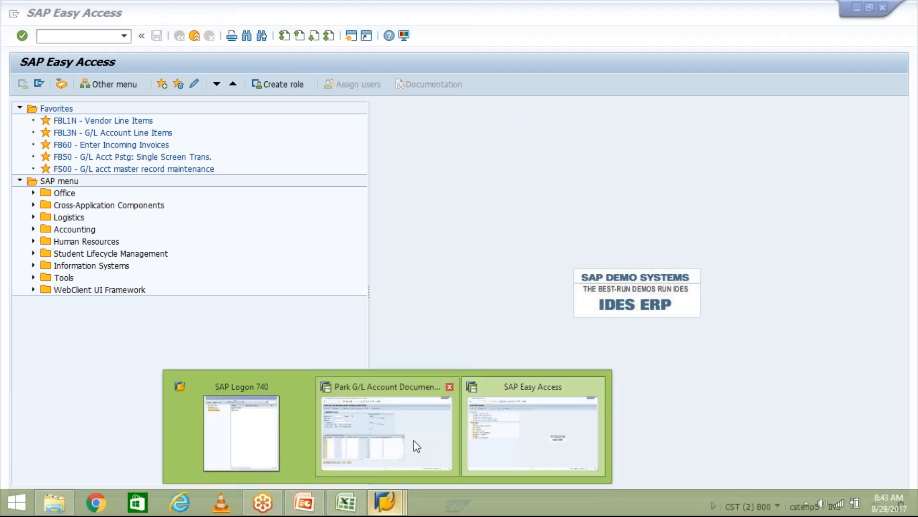
{"action": "left_click", "coordinate": [415, 444]}
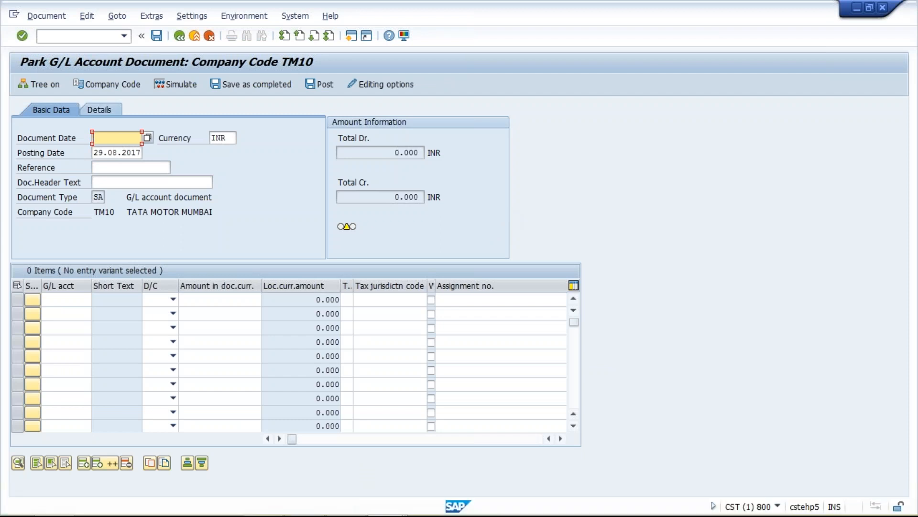
{"action": "left_click", "coordinate": [74, 36]}
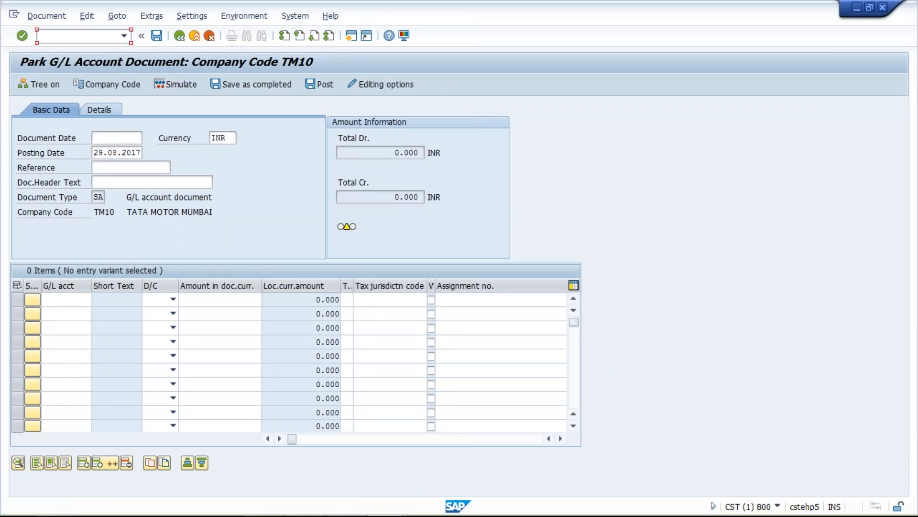
{"action": "mouse_move", "coordinate": [662, 515]}
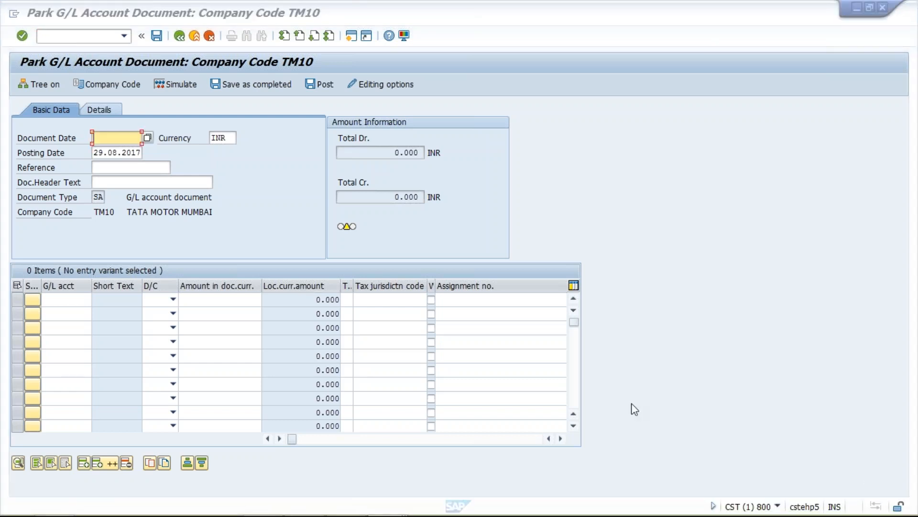
{"action": "left_click", "coordinate": [632, 403]}
{"action": "left_click", "coordinate": [64, 35]}
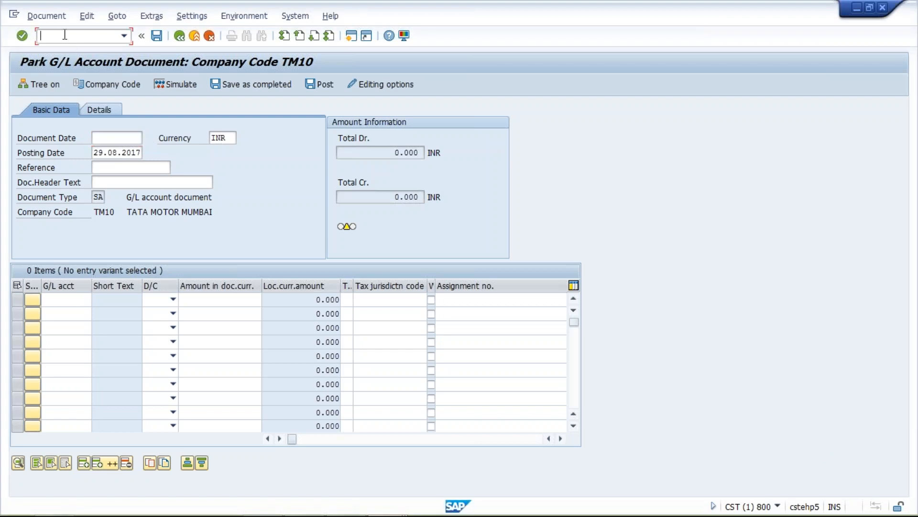
{"action": "type", "text": "/nf-02"}
{"action": "key", "text": "Return"}
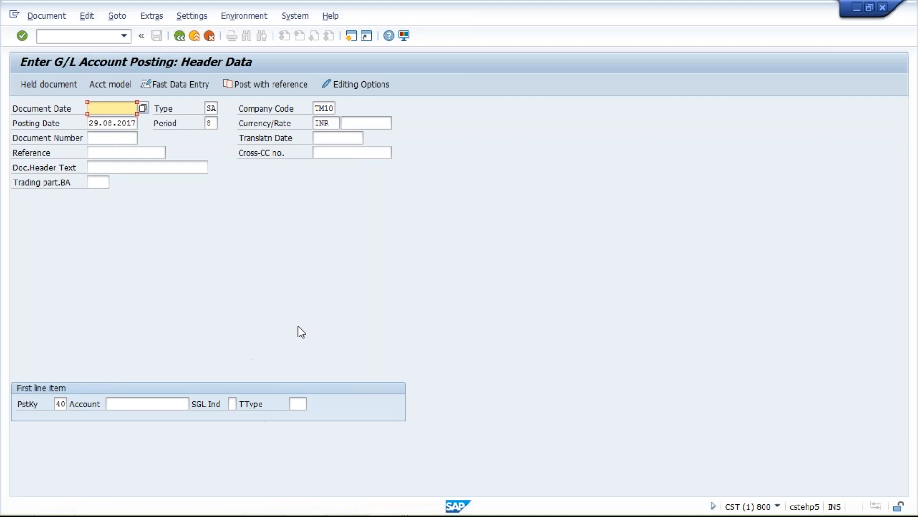
Start a posting with reference to document 1000 in company code TM10, with Display line items enabled.
{"action": "left_click", "coordinate": [270, 85]}
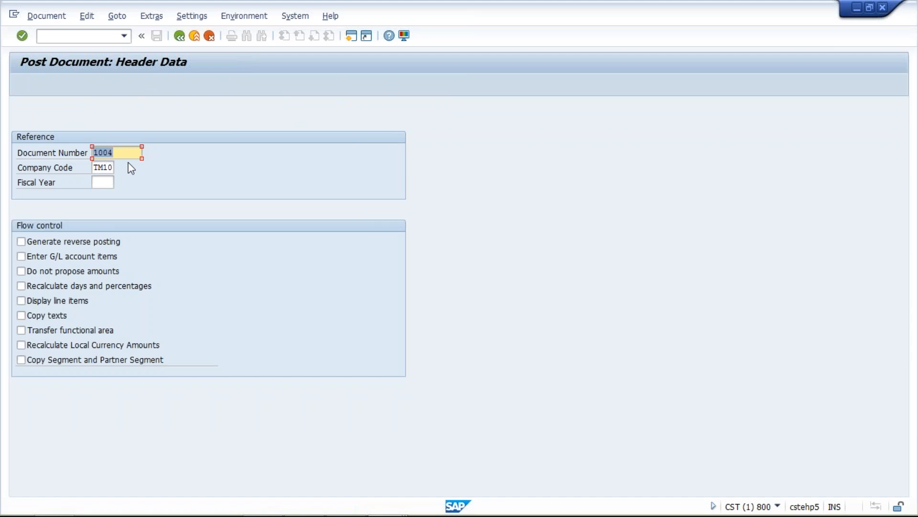
{"action": "type", "text": "1000"}
{"action": "left_click", "coordinate": [21, 301]}
{"action": "left_click", "coordinate": [21, 302]}
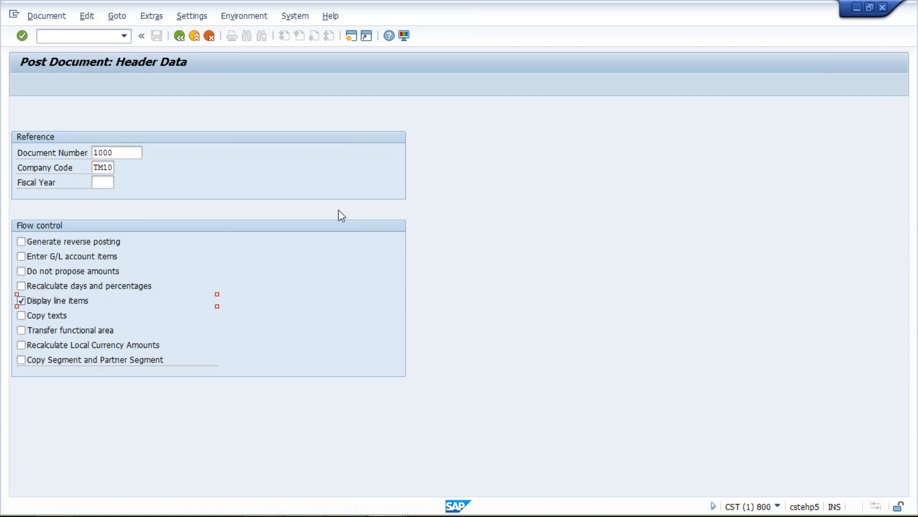
{"action": "key", "text": "Return"}
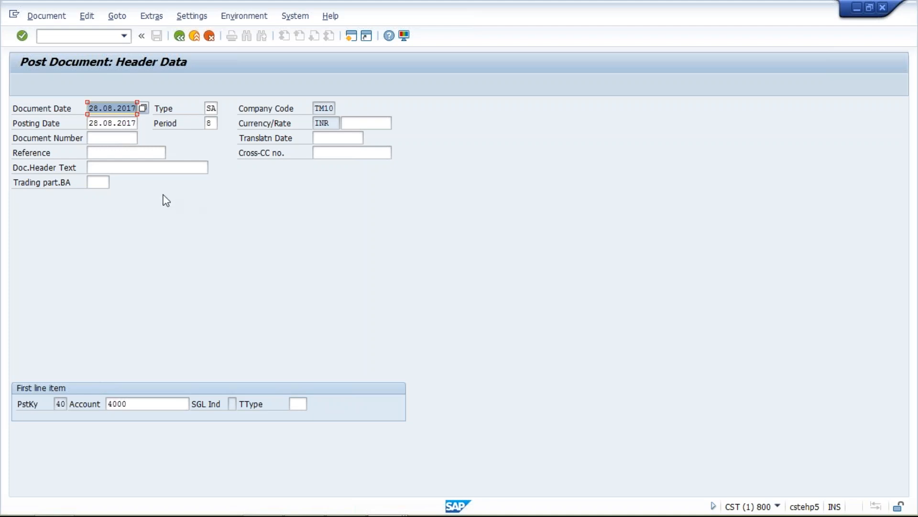
Accept the copied header data and set the amounts of the rent debit item and the HDFC bank credit item to 1500.
{"action": "key", "text": "Return"}
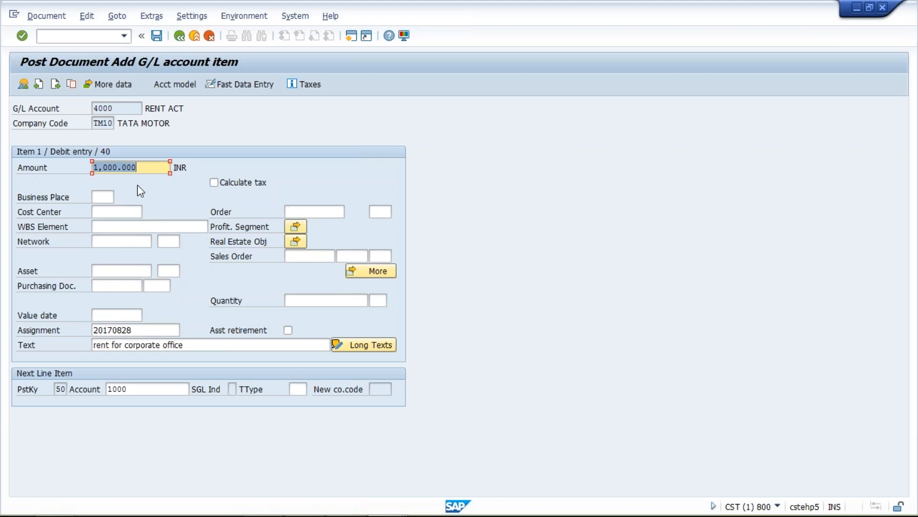
{"action": "type", "text": "1500"}
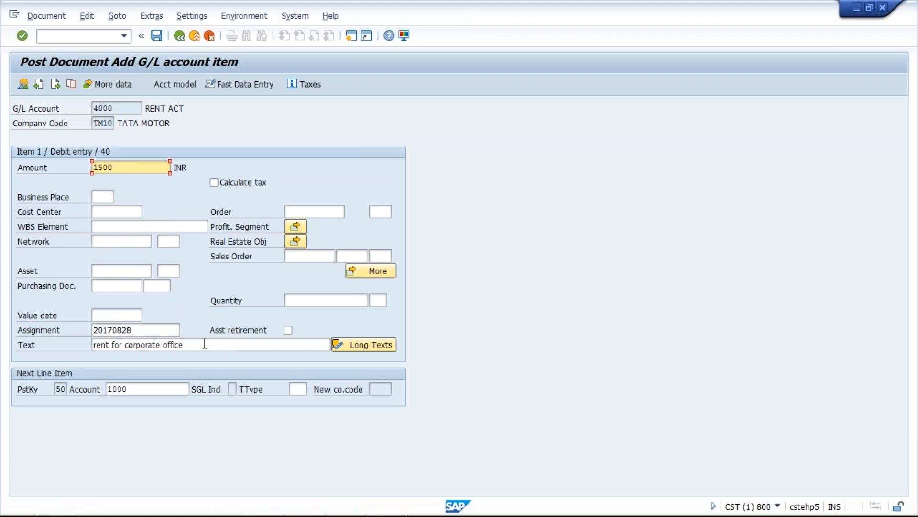
{"action": "key", "text": "Return"}
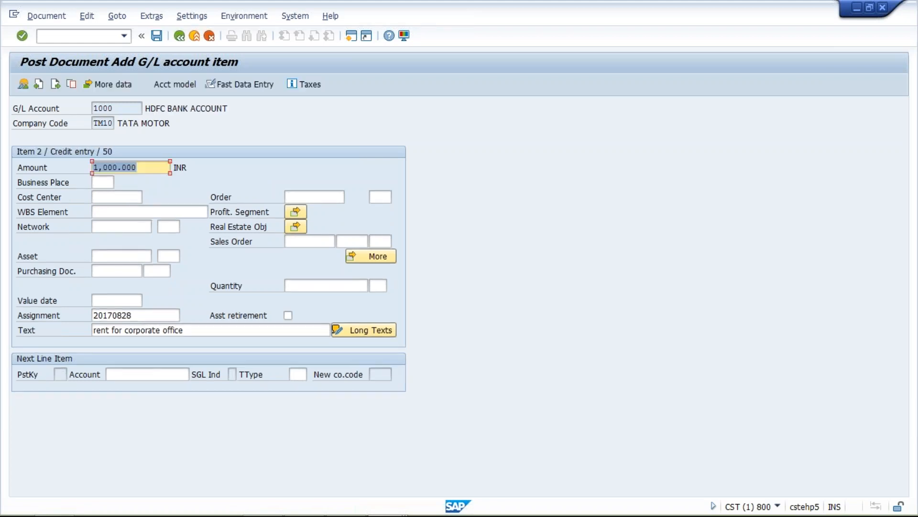
{"action": "type", "text": "1500"}
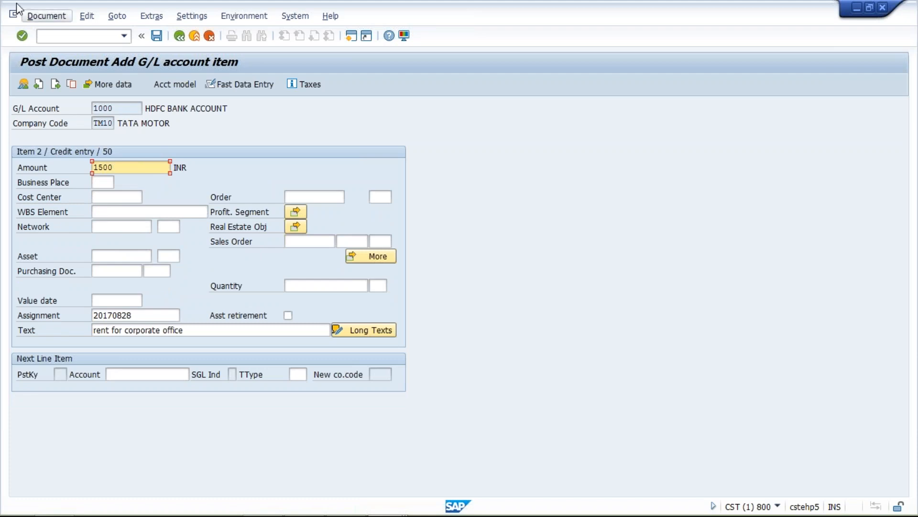
Simulate the referenced document, post it and close the posting information message.
{"action": "left_click", "coordinate": [33, 16]}
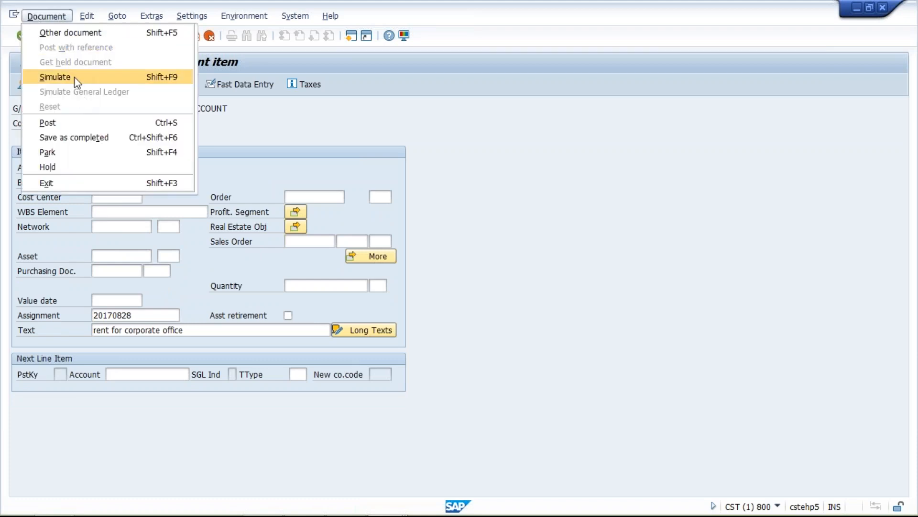
{"action": "left_click", "coordinate": [74, 77]}
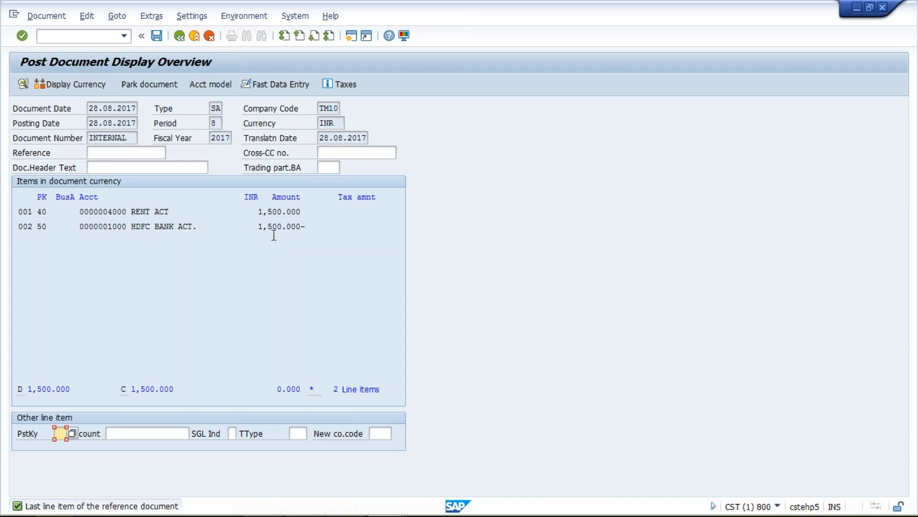
{"action": "left_click", "coordinate": [273, 212]}
{"action": "left_click", "coordinate": [157, 37]}
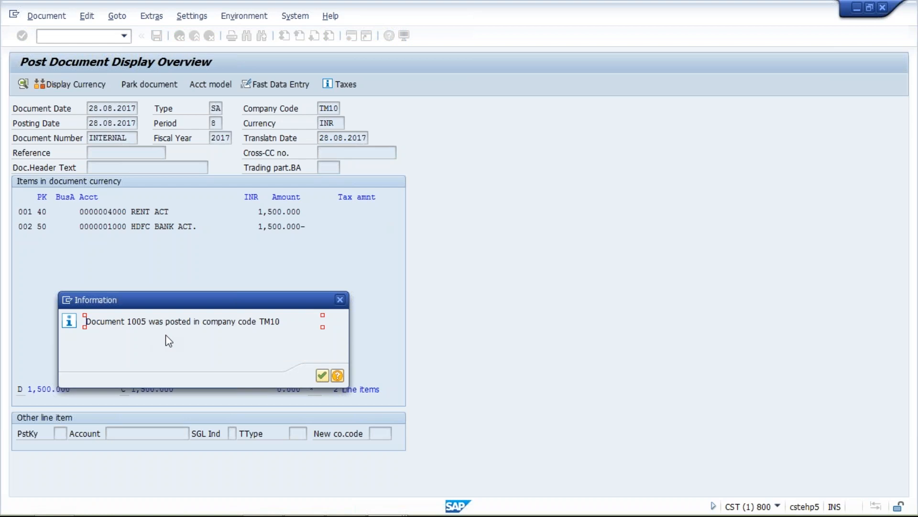
{"action": "key", "text": "Return"}
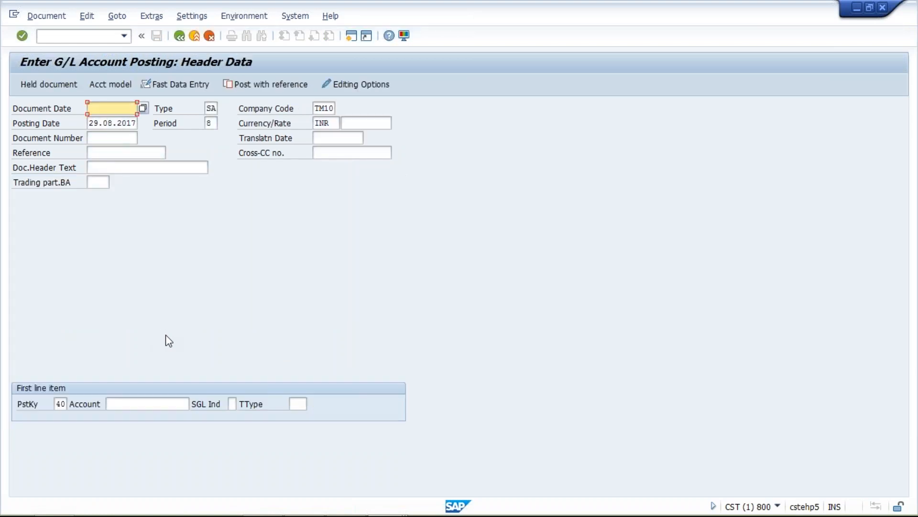
Switch to the 6_Document Posting presentation in PowerPoint and change the Post with Reference code on slide 2 to FB02.
{"action": "mouse_move", "coordinate": [419, 511]}
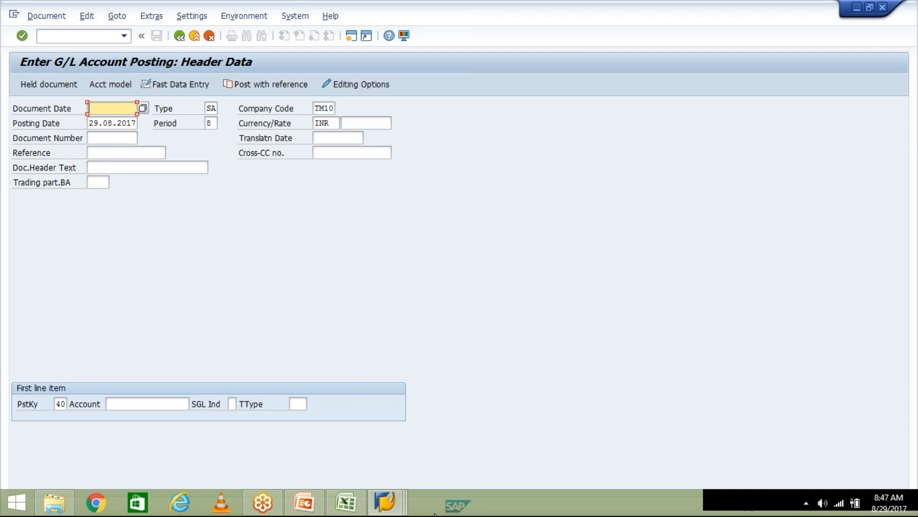
{"action": "left_click", "coordinate": [302, 504]}
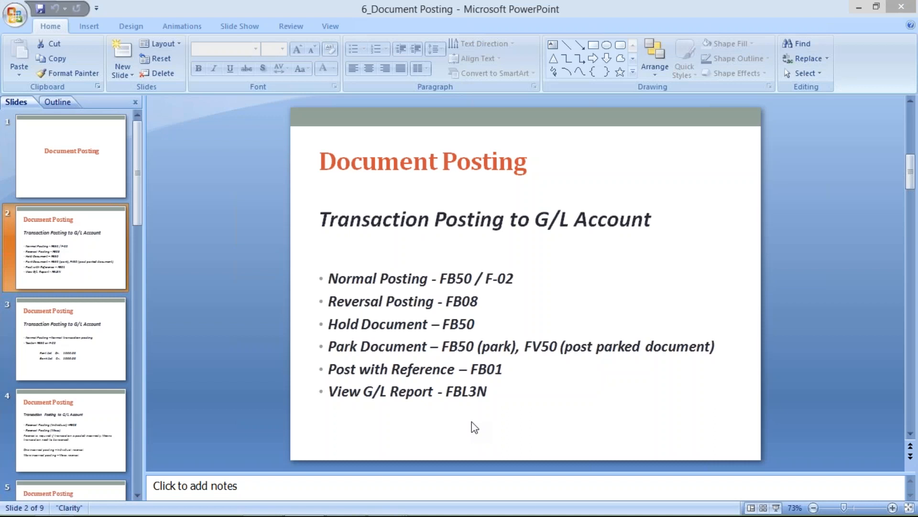
{"action": "left_click", "coordinate": [508, 368]}
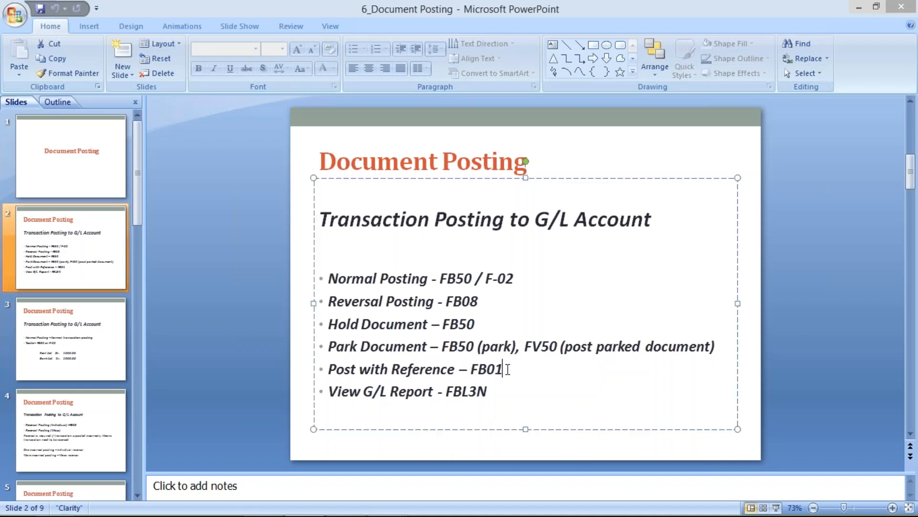
{"action": "key", "text": "BackSpace"}
{"action": "type", "text": "2"}
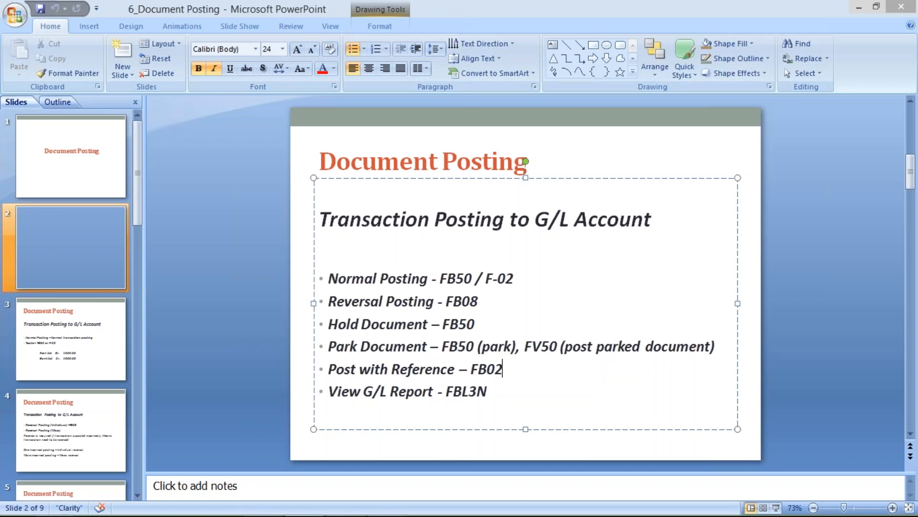
{"action": "left_click", "coordinate": [497, 445]}
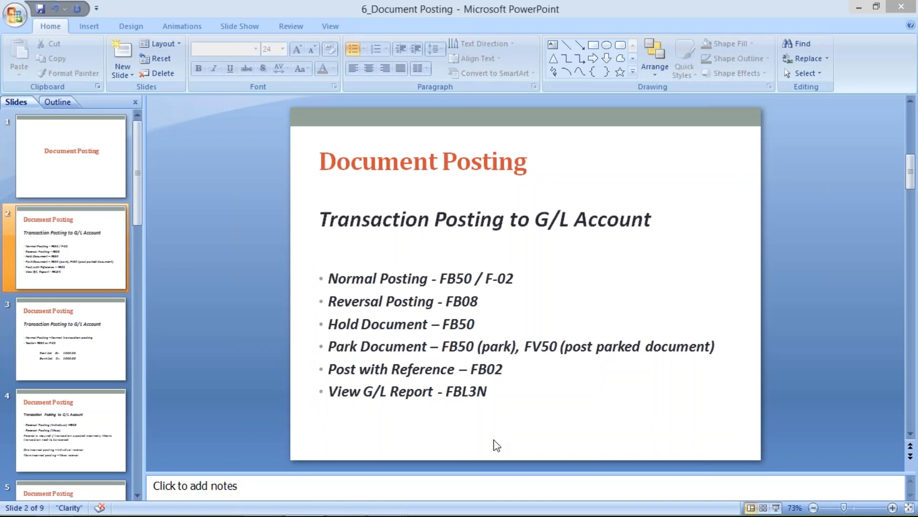
Switch back to the Enter G/L Account Posting session in SAP and start transaction FB50 with /NFB50.
{"action": "mouse_move", "coordinate": [392, 514]}
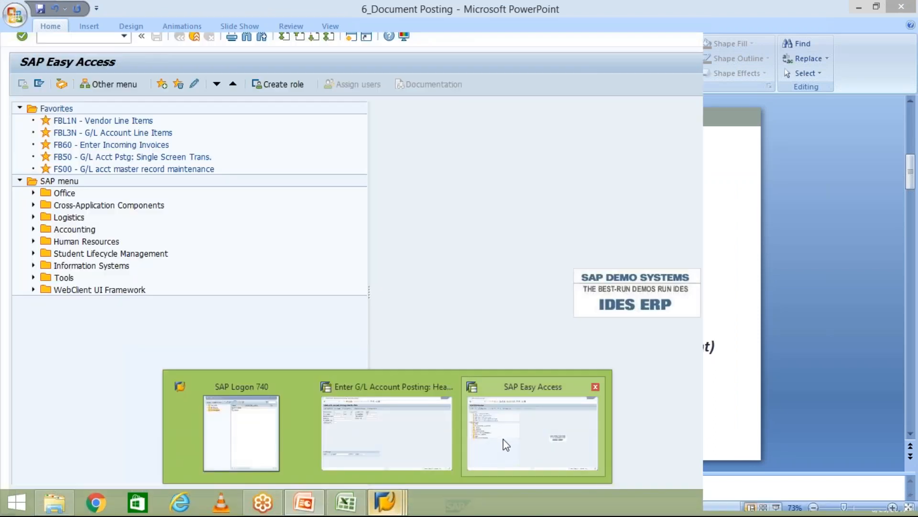
{"action": "left_click", "coordinate": [374, 437]}
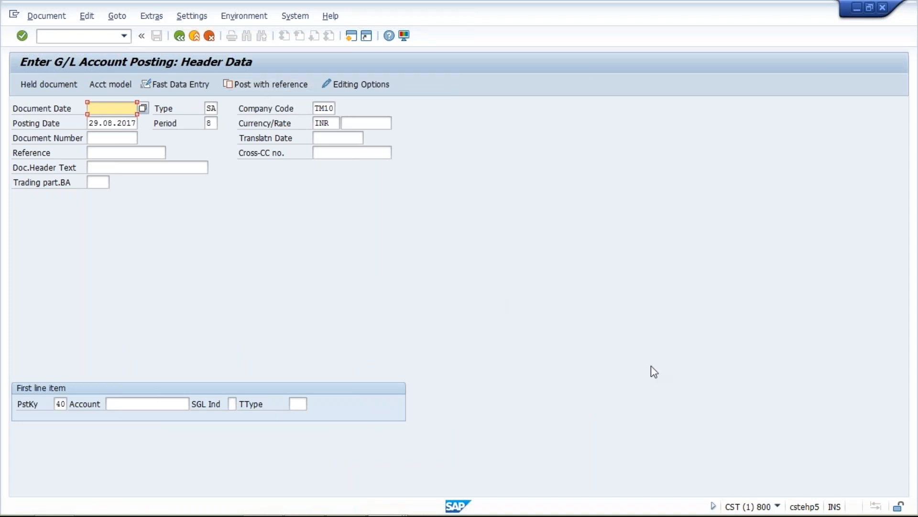
{"action": "mouse_move", "coordinate": [597, 516]}
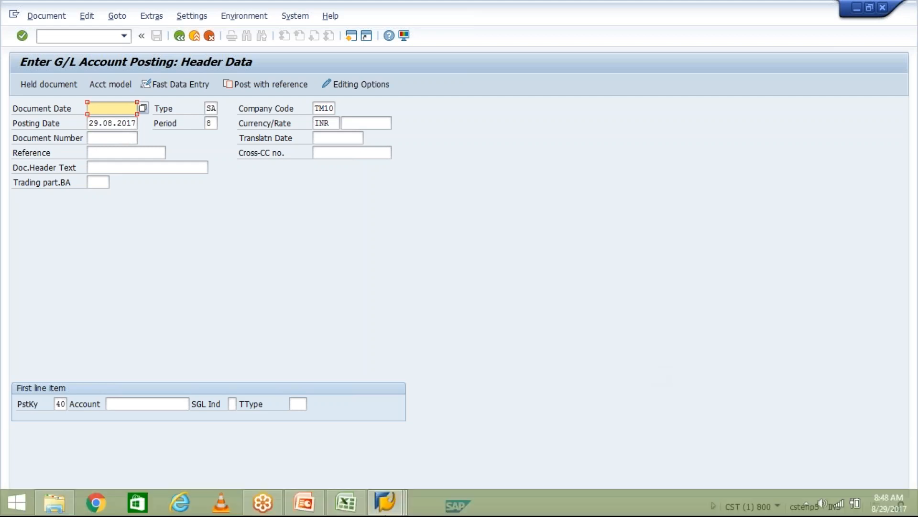
{"action": "left_click", "coordinate": [403, 501]}
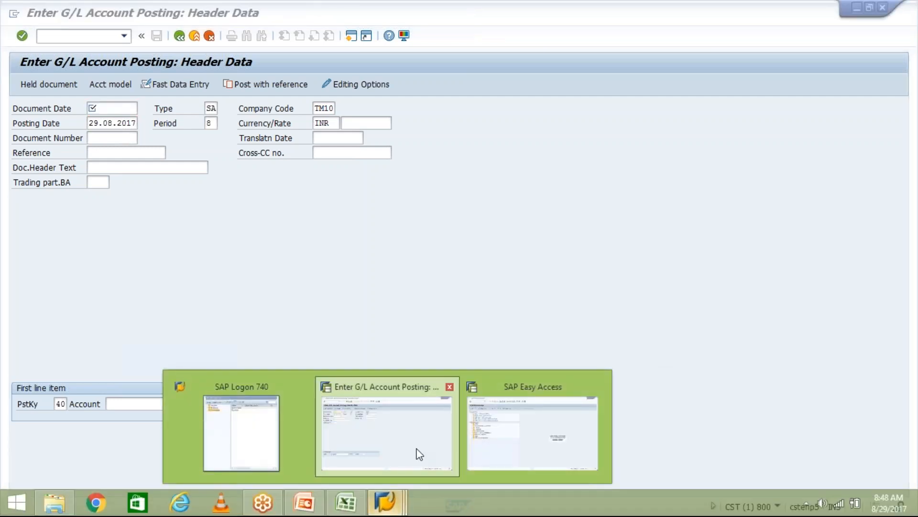
{"action": "left_click", "coordinate": [418, 453]}
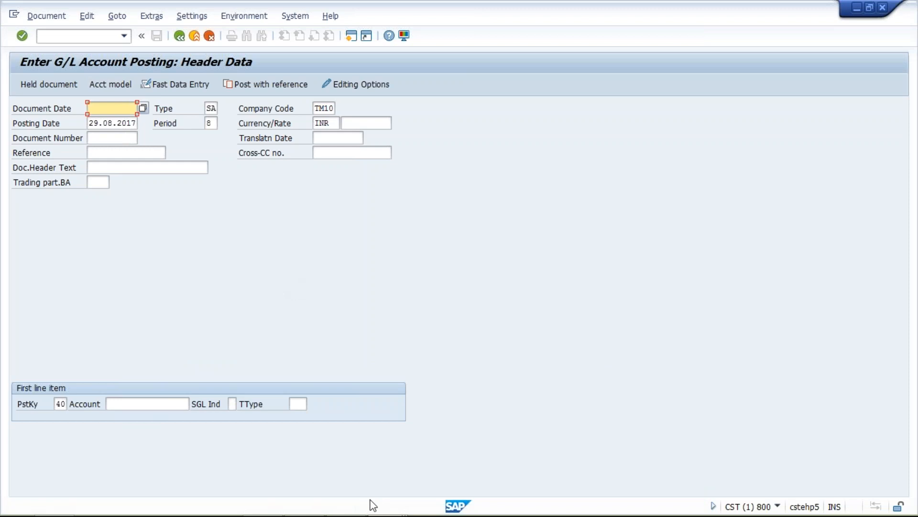
{"action": "left_click", "coordinate": [125, 38]}
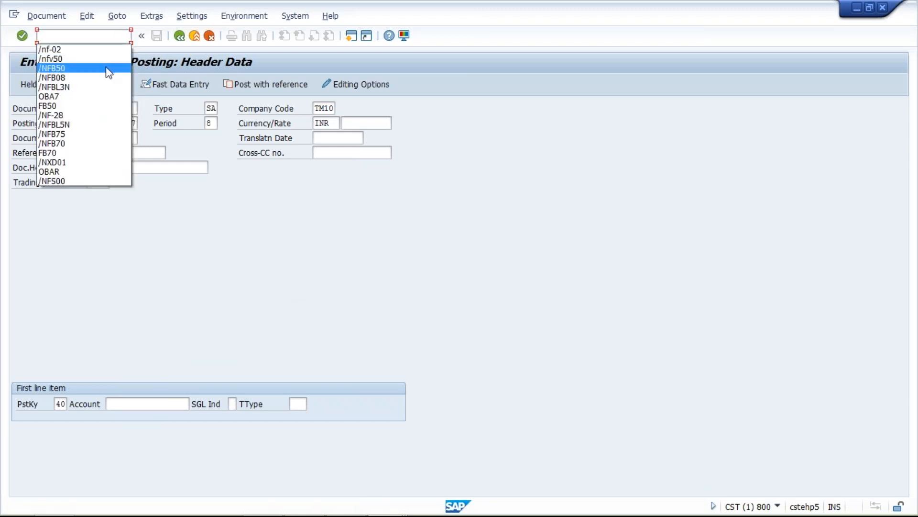
{"action": "left_click", "coordinate": [106, 68]}
{"action": "key", "text": "Return"}
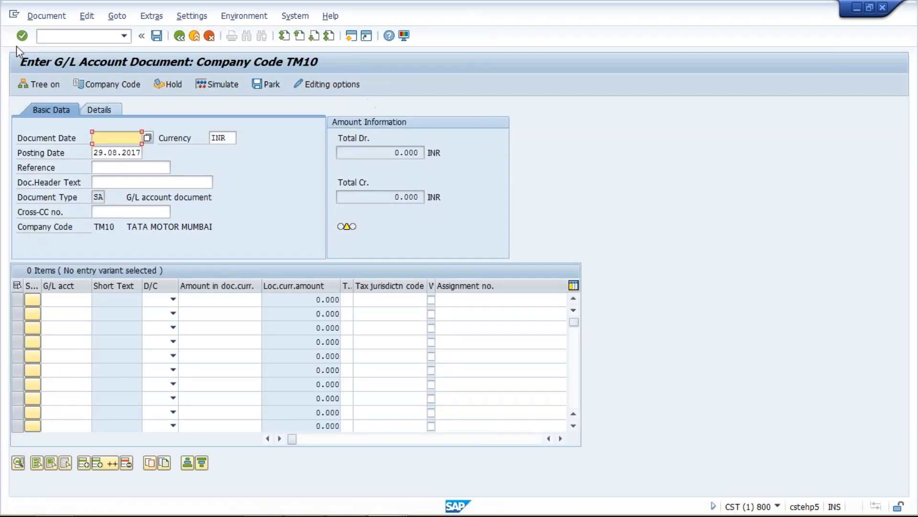
Look through the available commands of the G/L account document entry screen for the Post with reference function.
{"action": "left_click", "coordinate": [47, 18]}
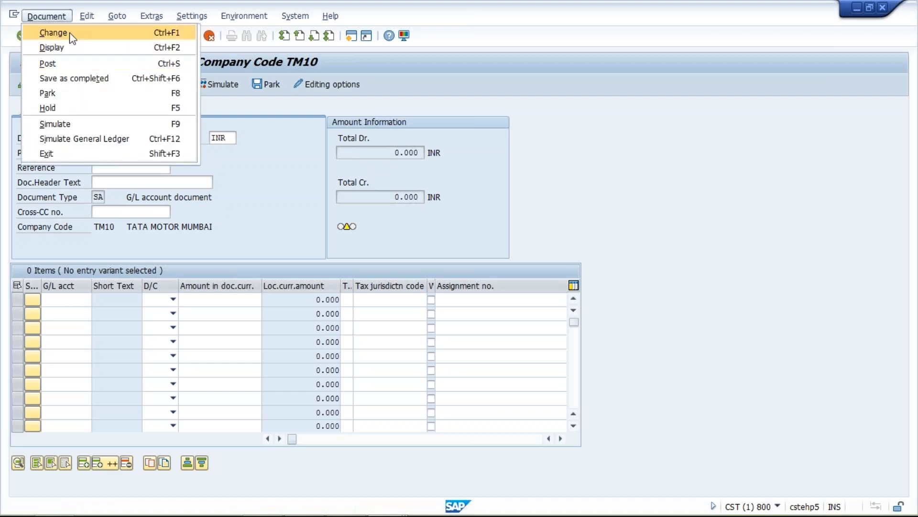
{"action": "mouse_move", "coordinate": [90, 20]}
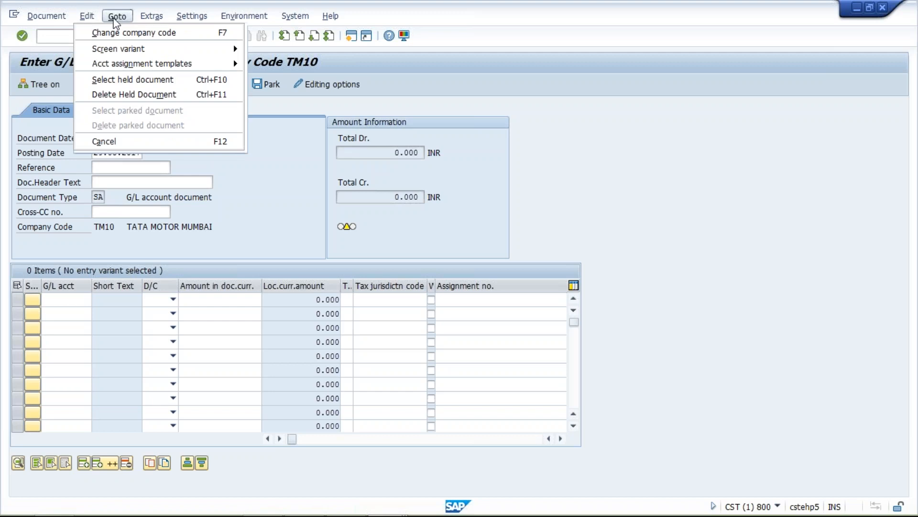
{"action": "left_click", "coordinate": [522, 84]}
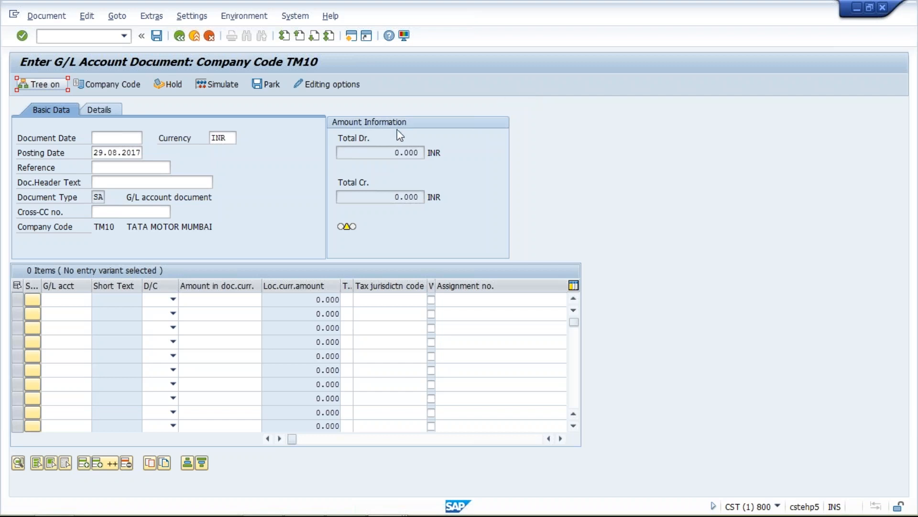
{"action": "left_click", "coordinate": [530, 207]}
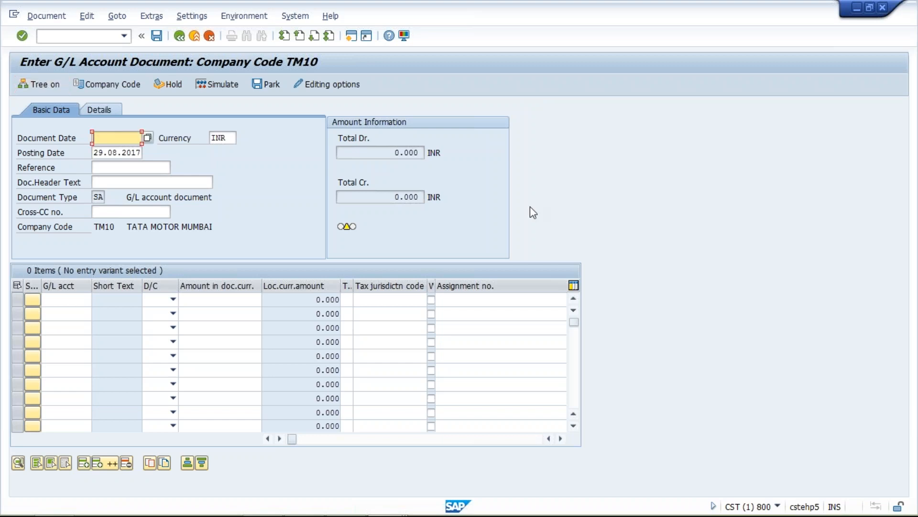
{"action": "left_click", "coordinate": [116, 16]}
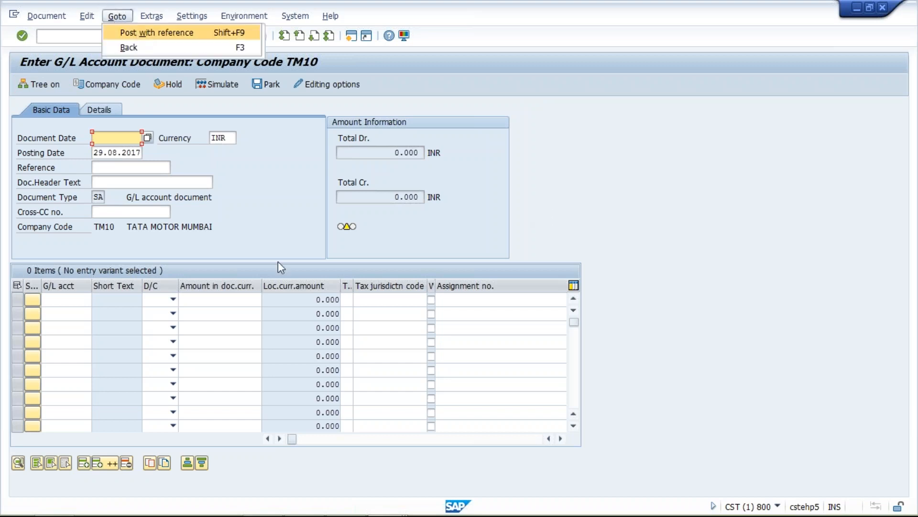
{"action": "left_click", "coordinate": [545, 110]}
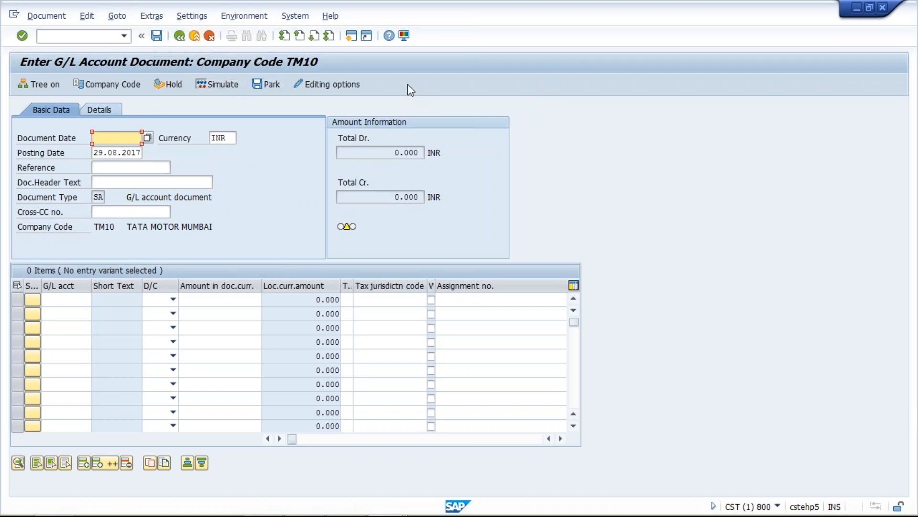
{"action": "left_click", "coordinate": [117, 16]}
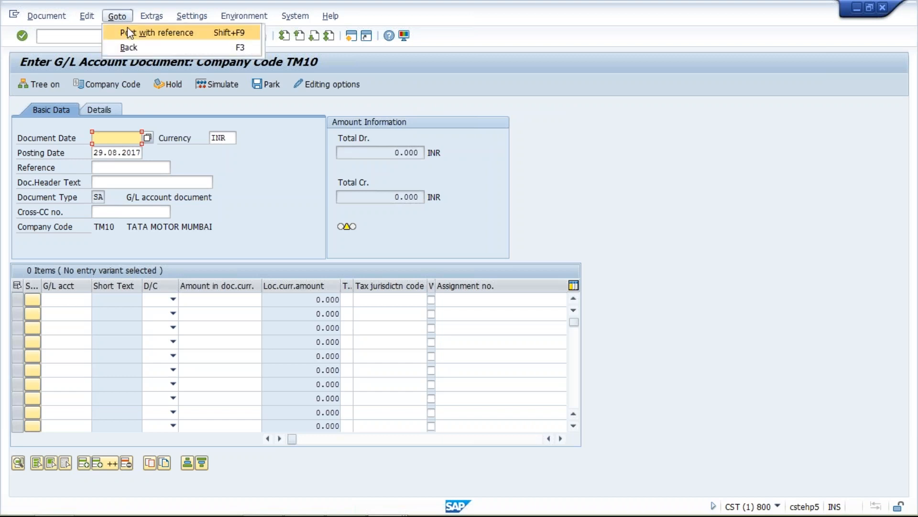
{"action": "left_click", "coordinate": [560, 167]}
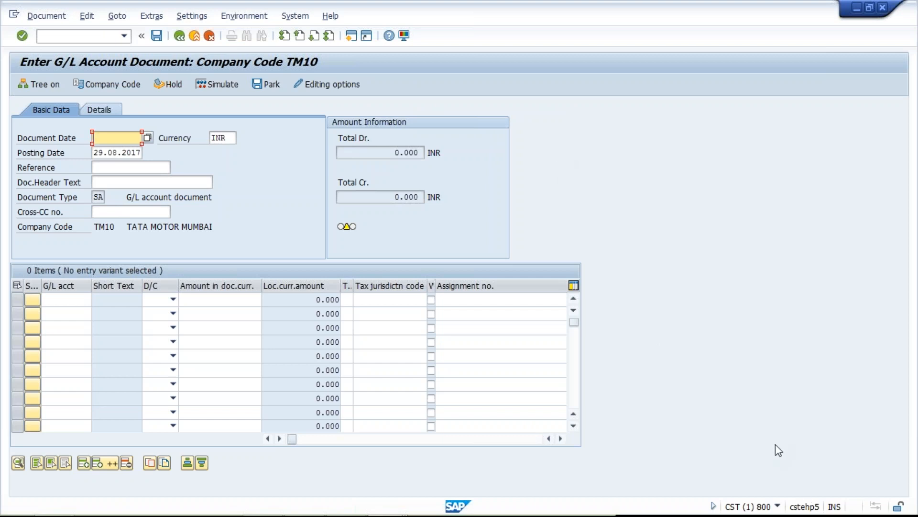
{"action": "key", "text": "alt+Tab"}
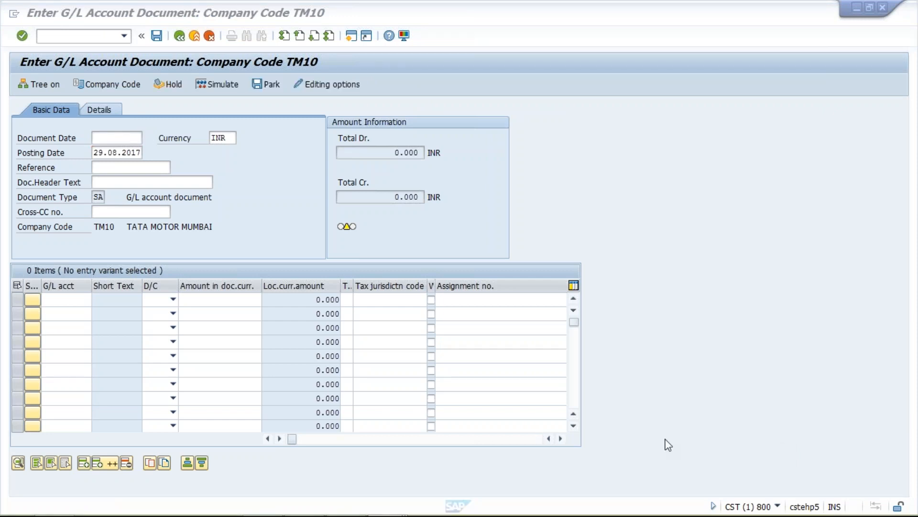